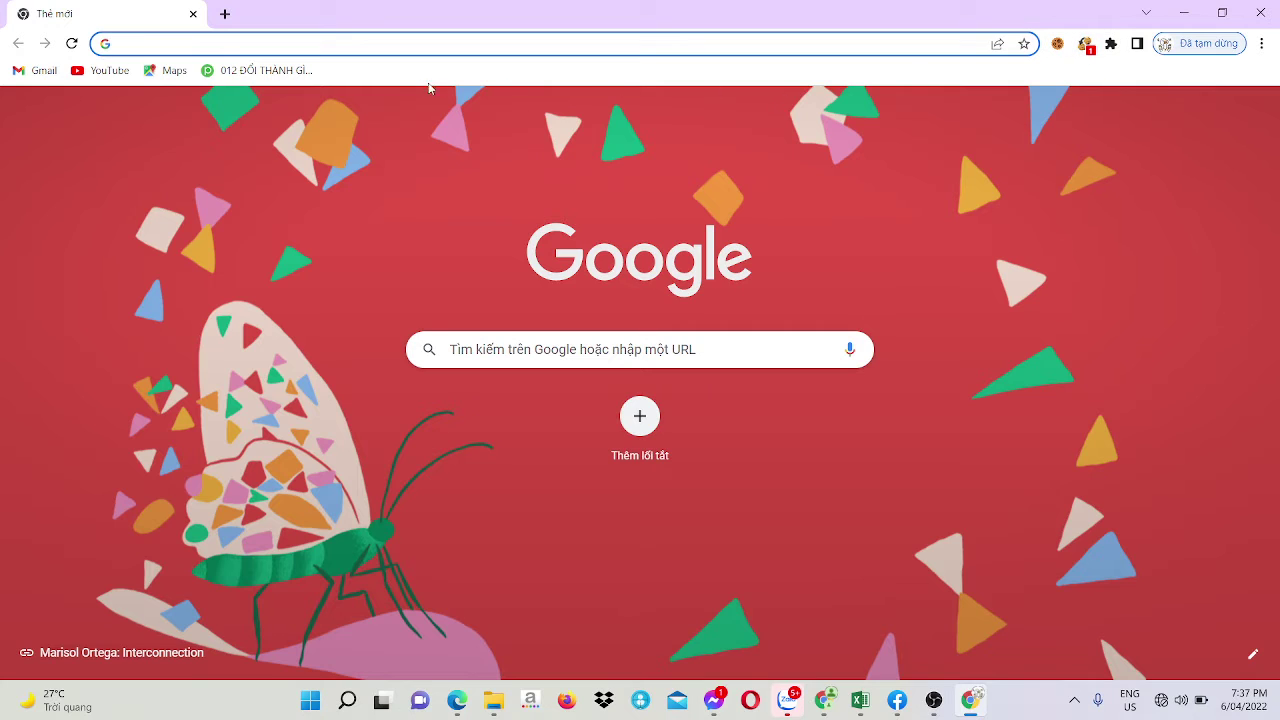
- Open chrome://version in the browser and copy the profile path shown there
type("c")
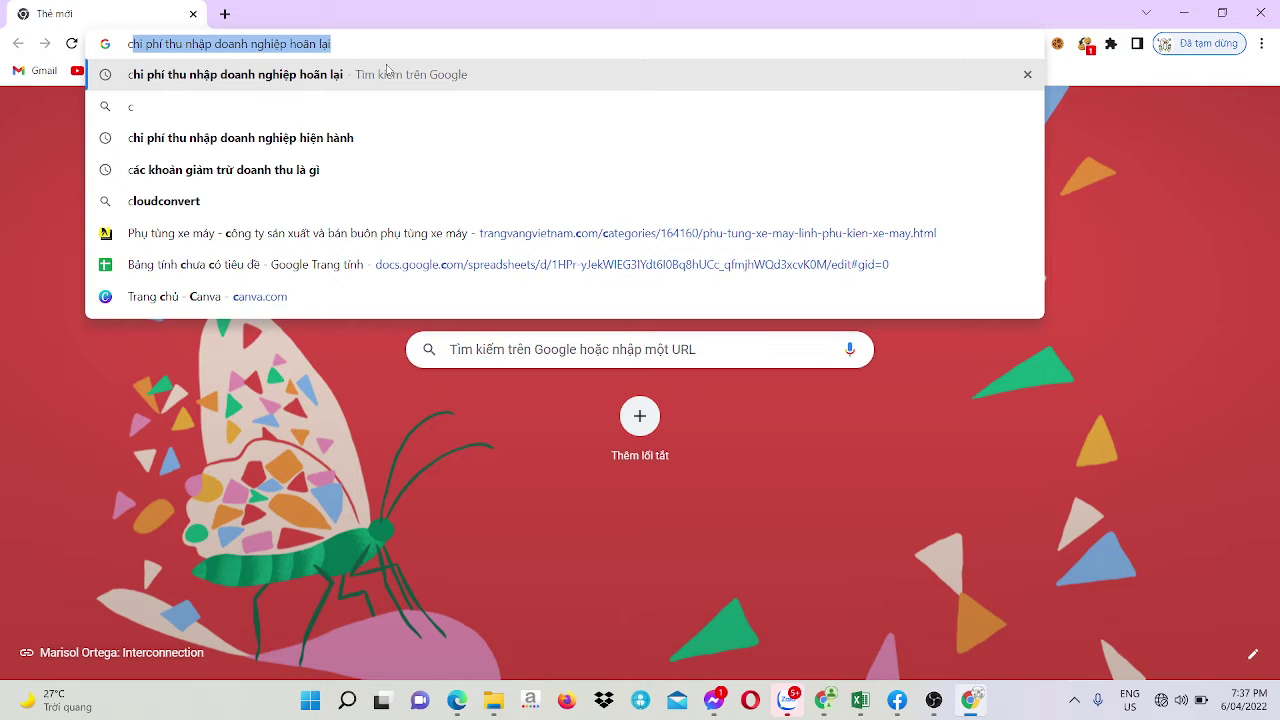
type("ho")
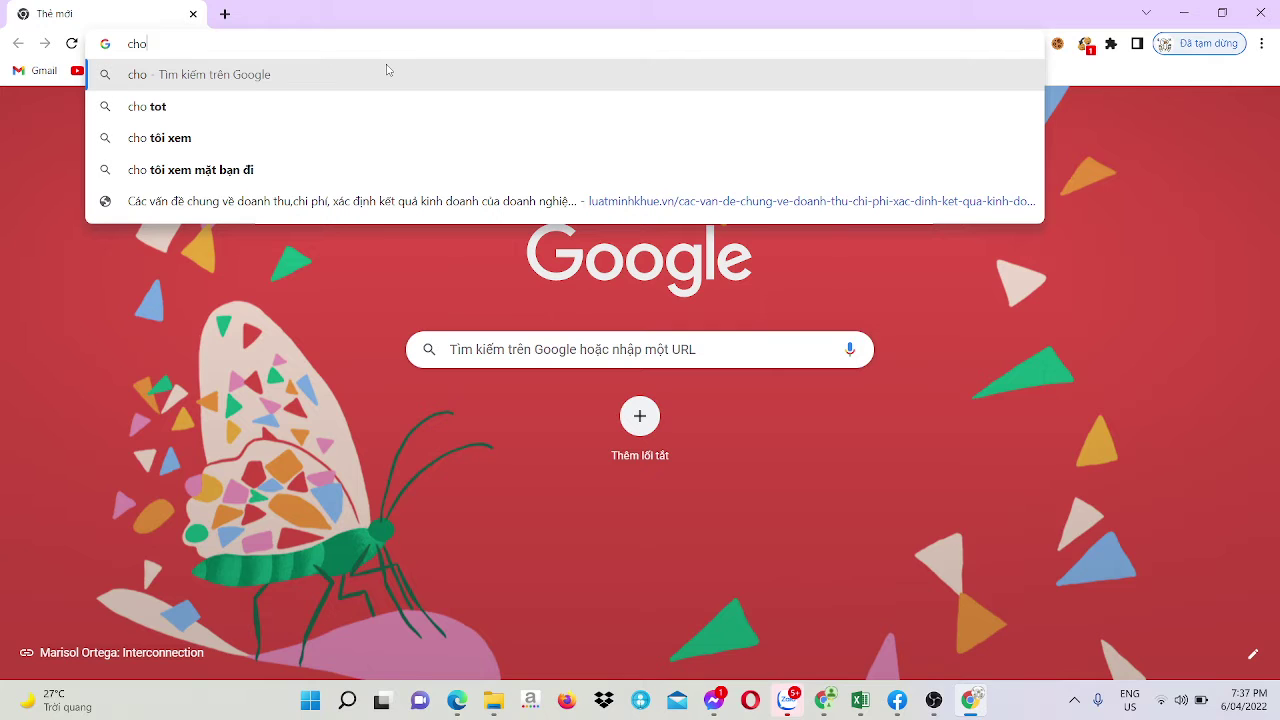
key("BackSpace")
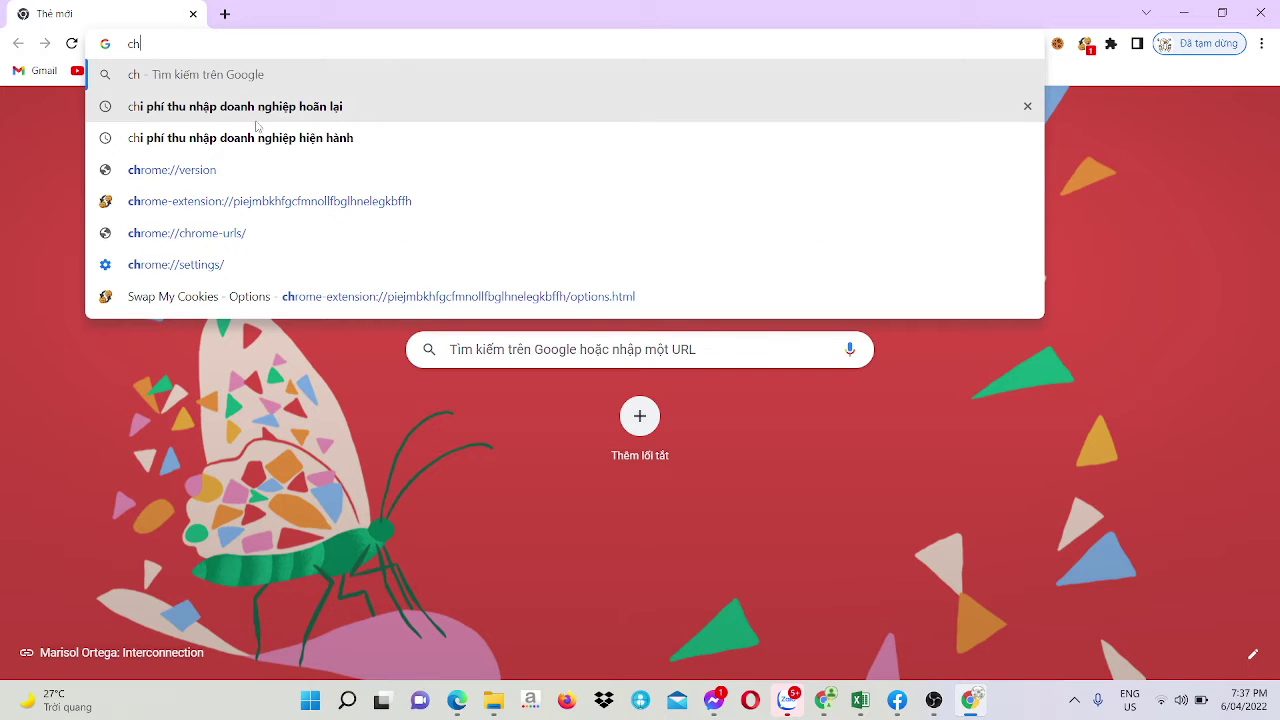
left_click(237, 169)
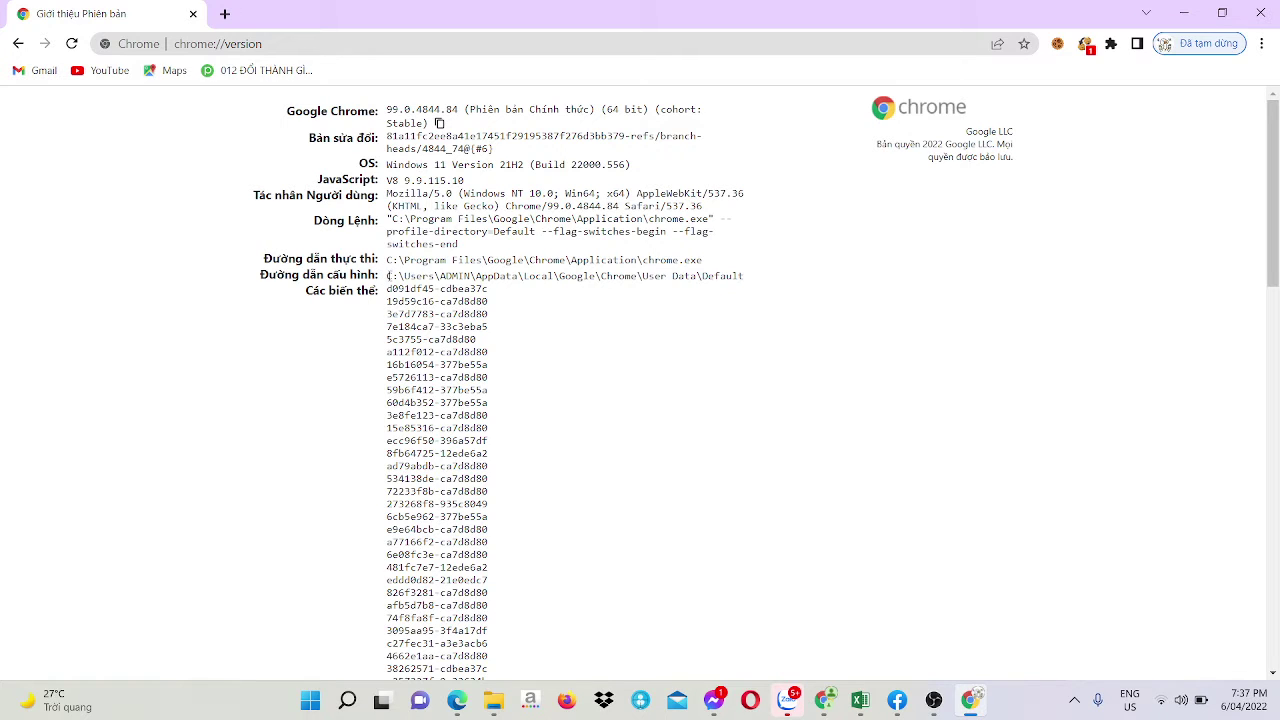
left_click_drag(388, 275, 744, 279)
key("ctrl+c")
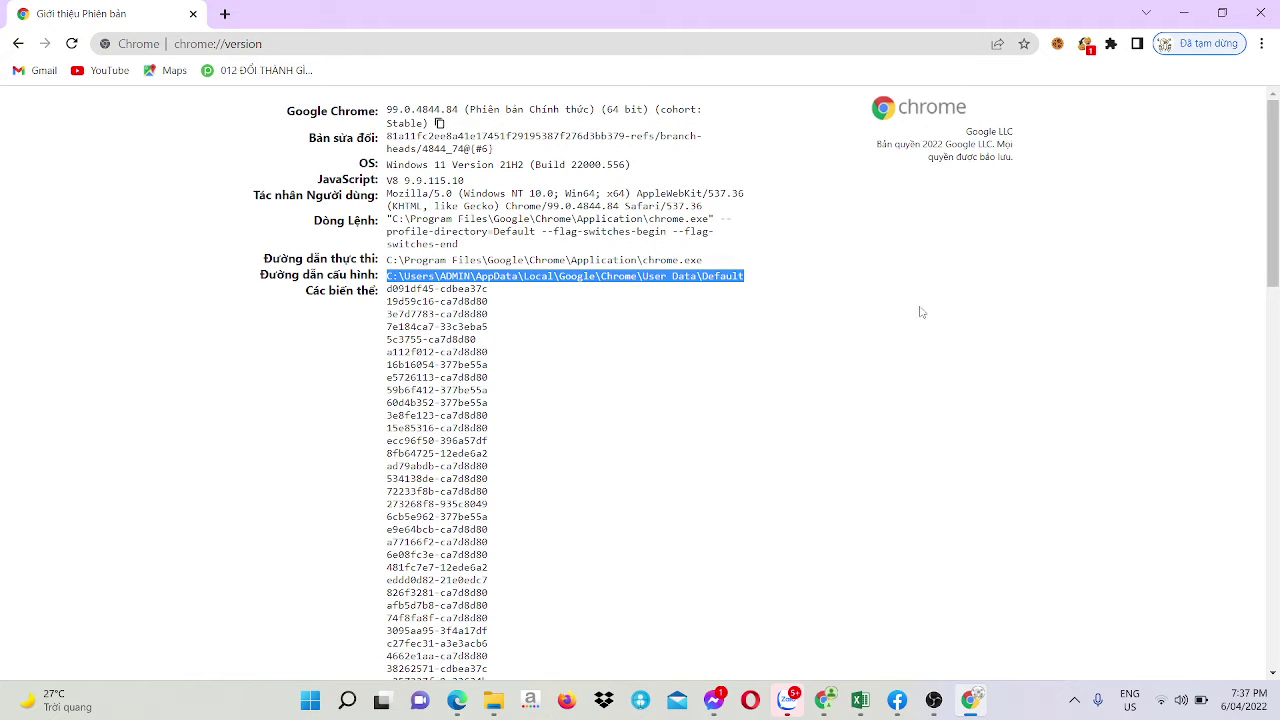
- Close the old User Data window and, in a new File Explorer window, go to C:\Users\ADMIN\AppData\Local\Google\Chrome\User Data\Default
left_click(1185, 10)
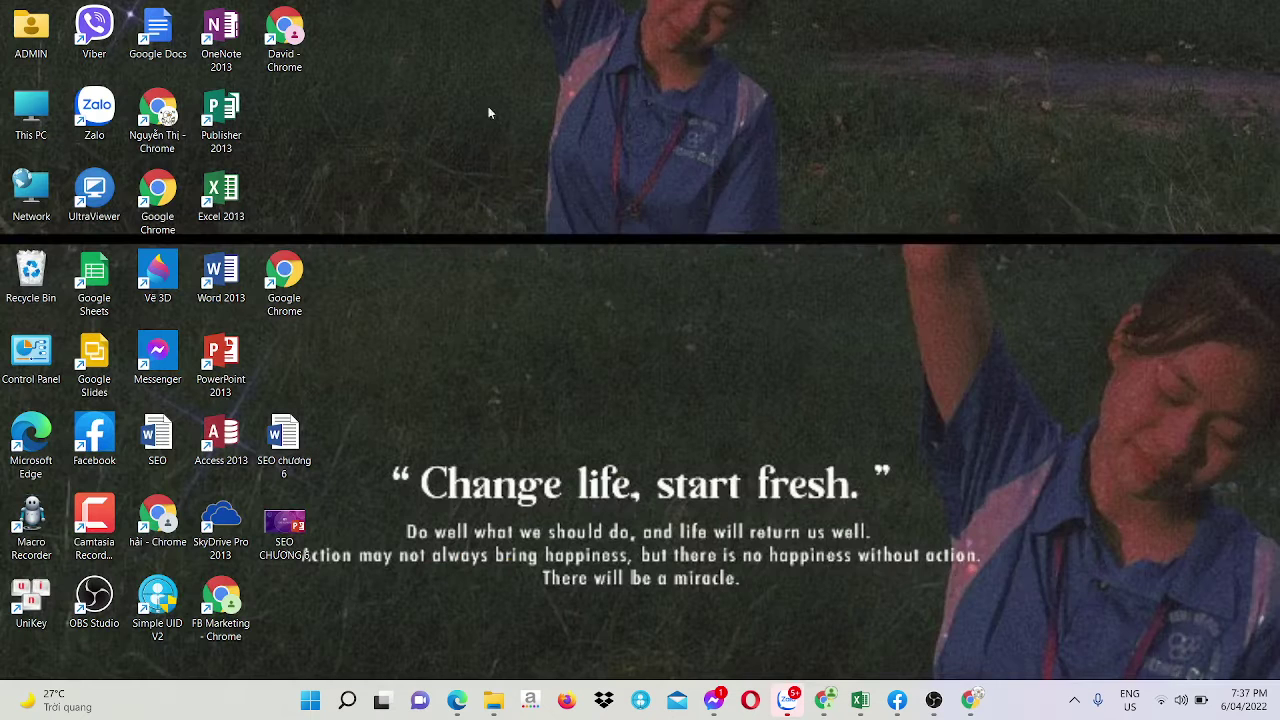
mouse_move(494, 705)
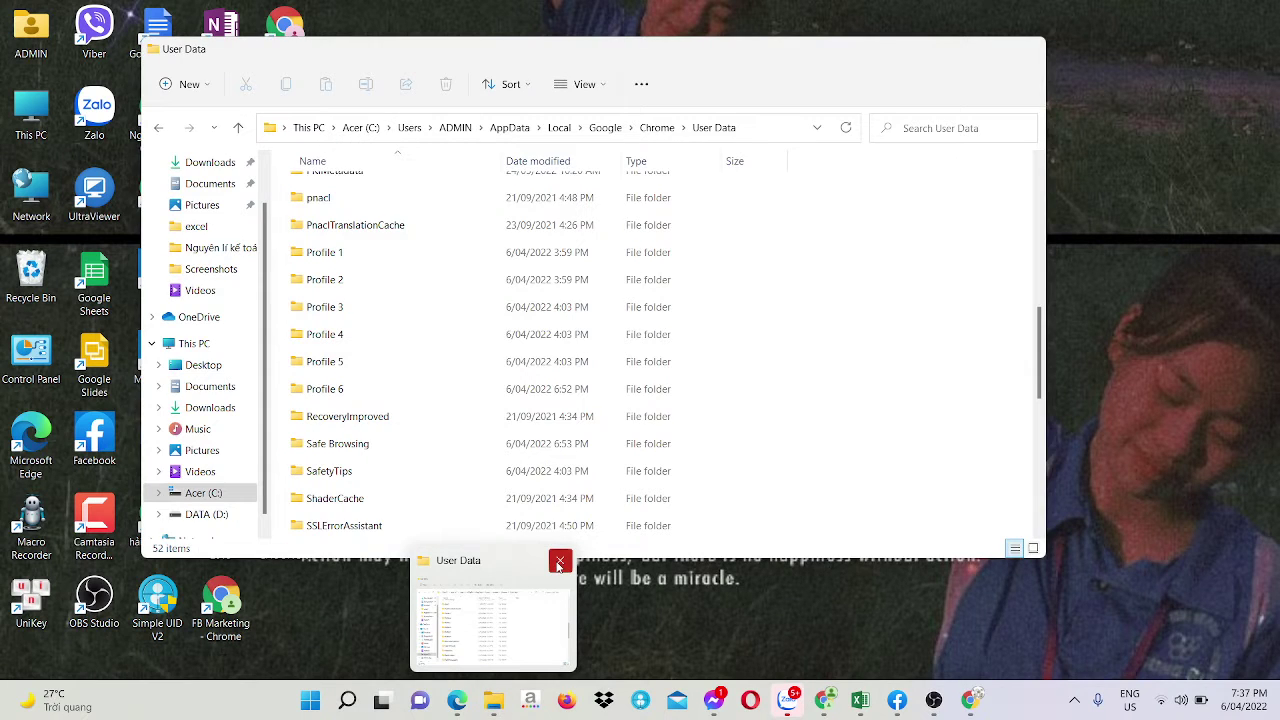
left_click(558, 565)
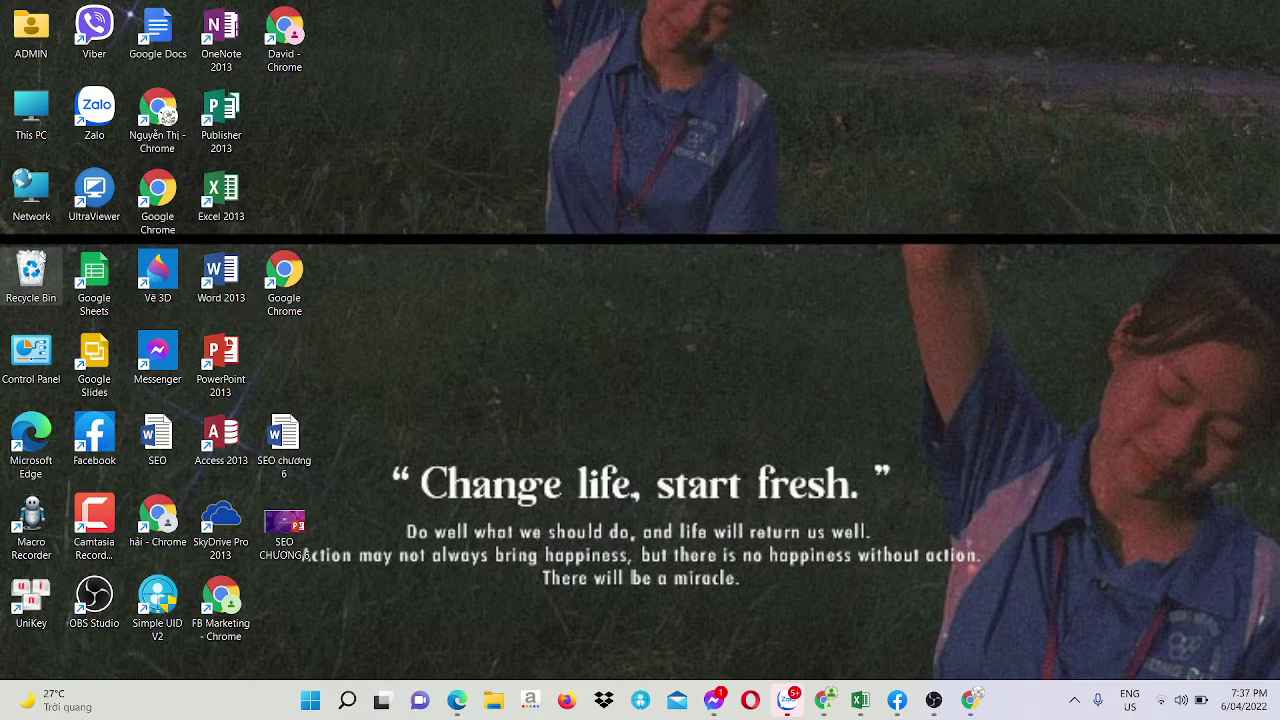
double_click(40, 127)
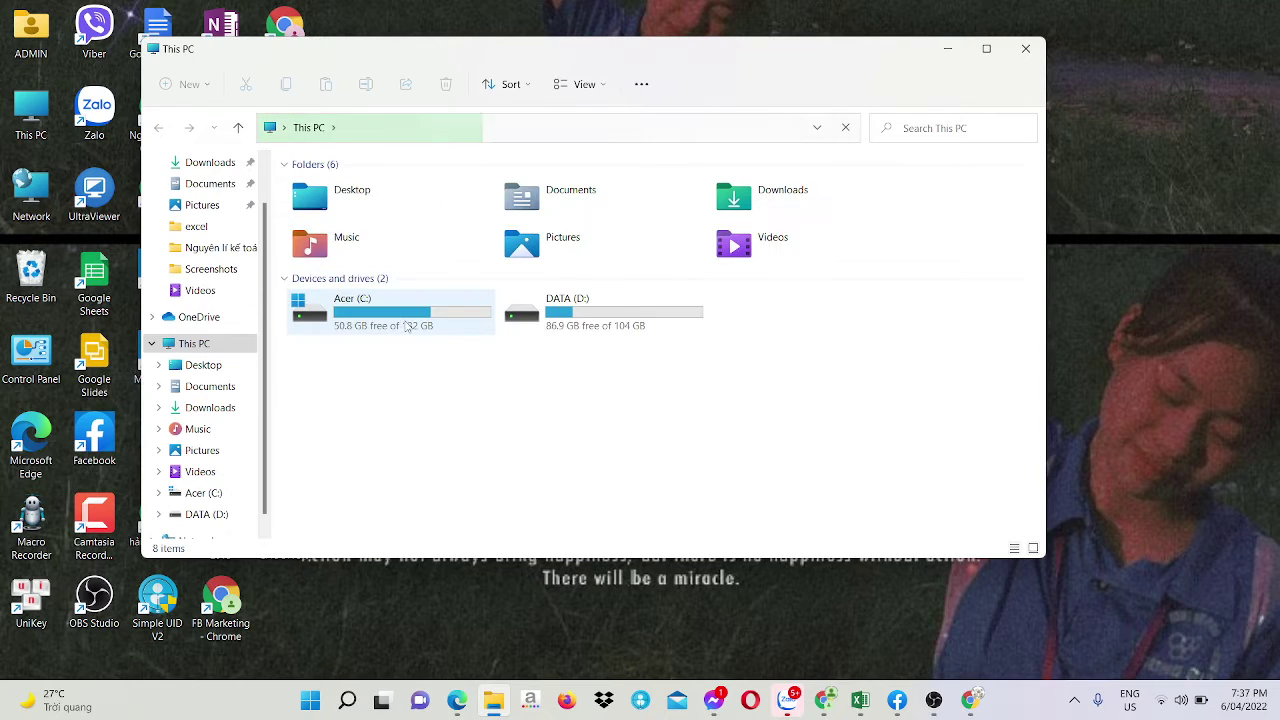
double_click(408, 326)
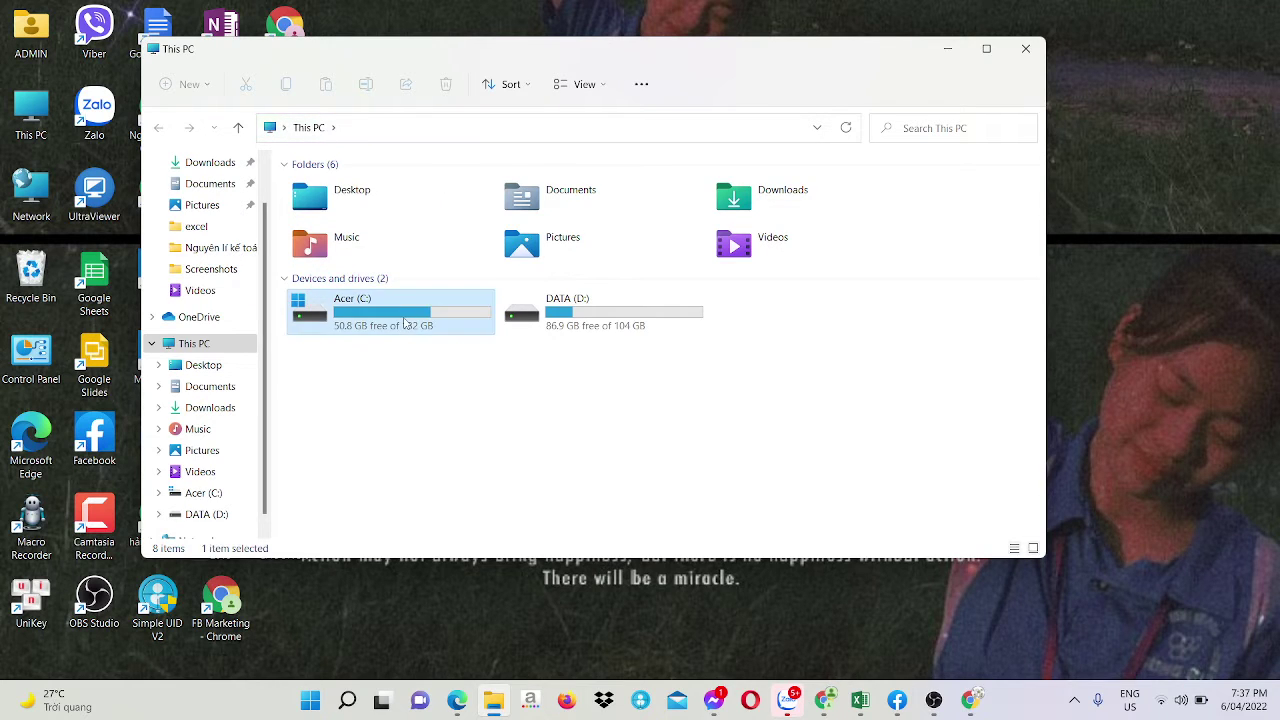
left_click(407, 129)
key("ctrl+v")
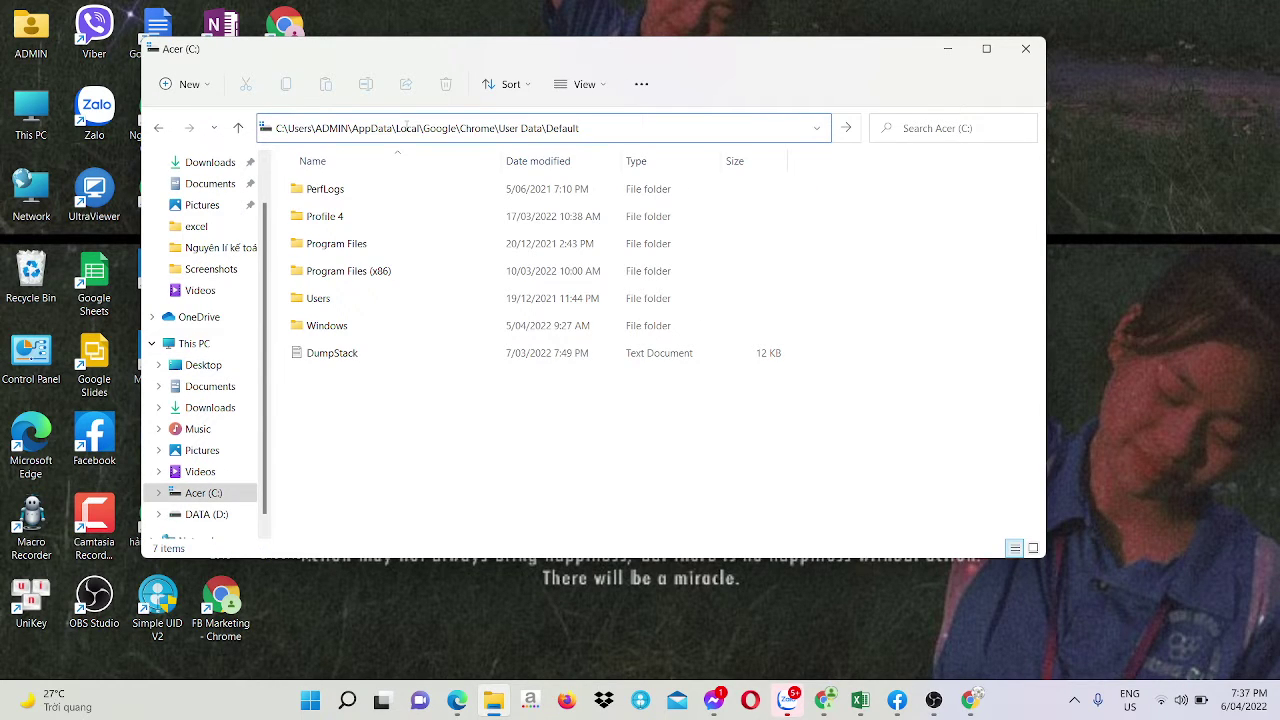
key("Return")
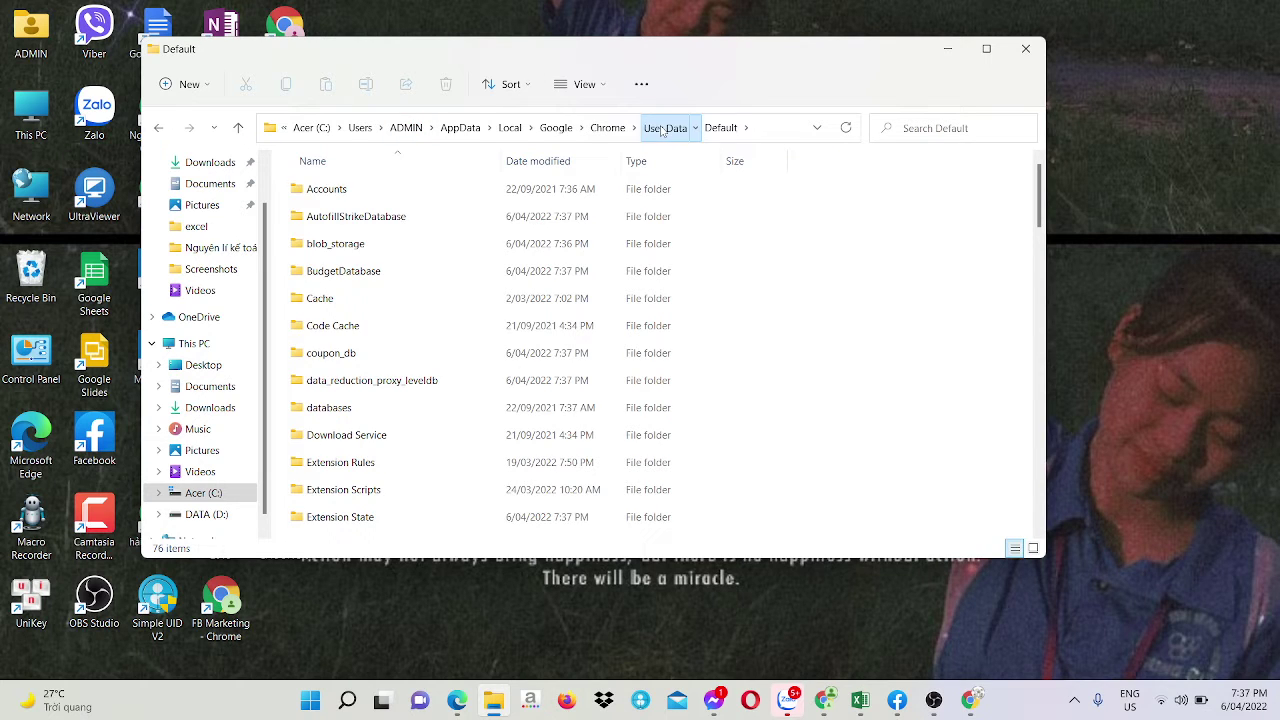
- Go up to the parent Chrome folder and copy its User Data folder
left_click(664, 128)
left_click(657, 128)
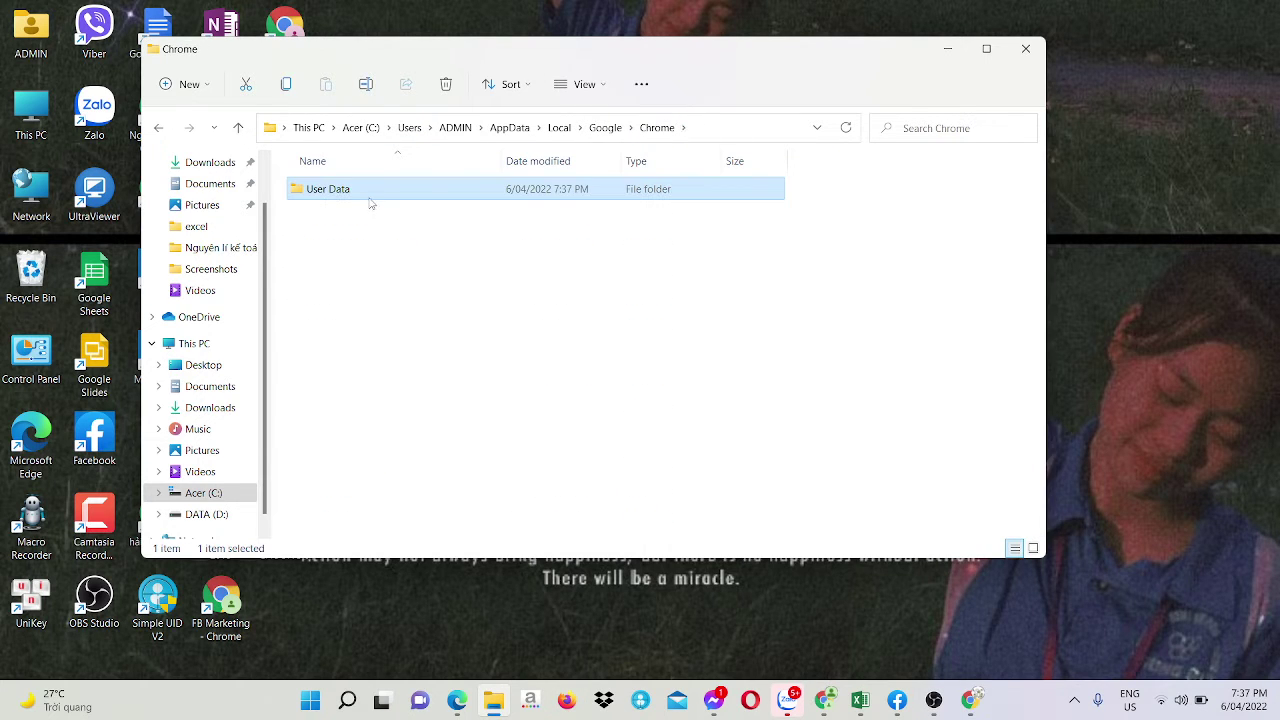
right_click(434, 190)
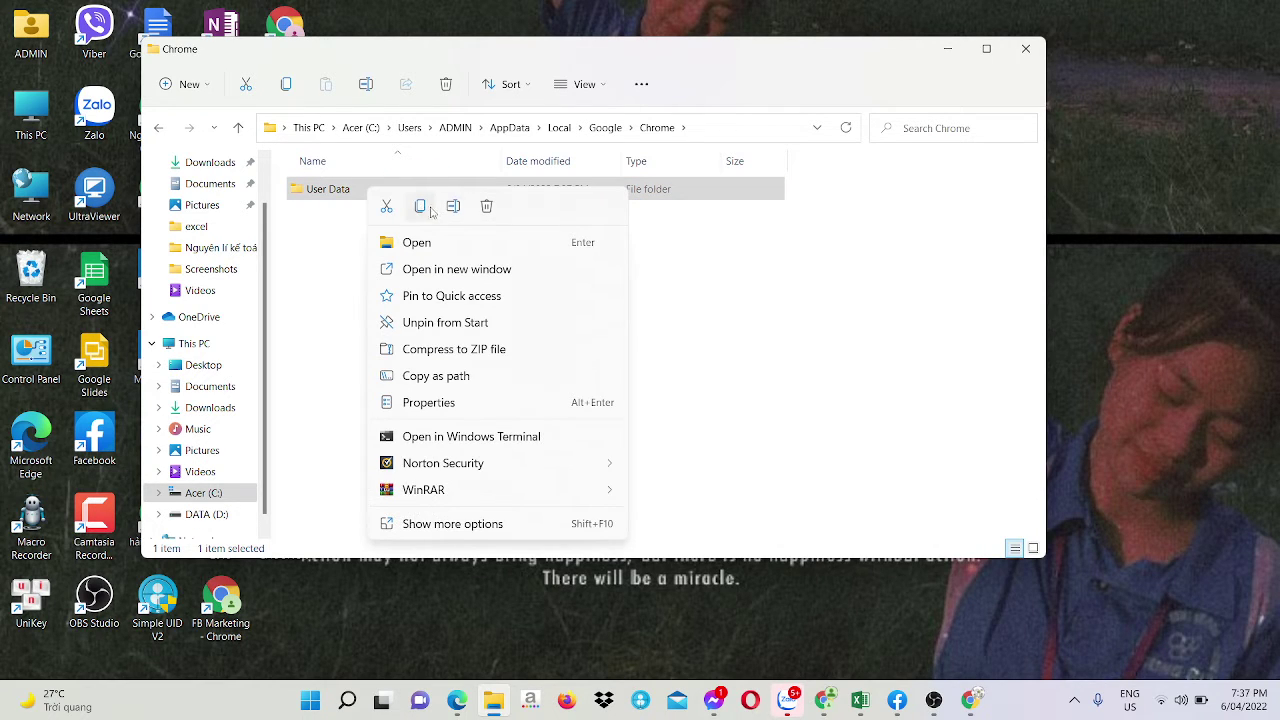
left_click(421, 207)
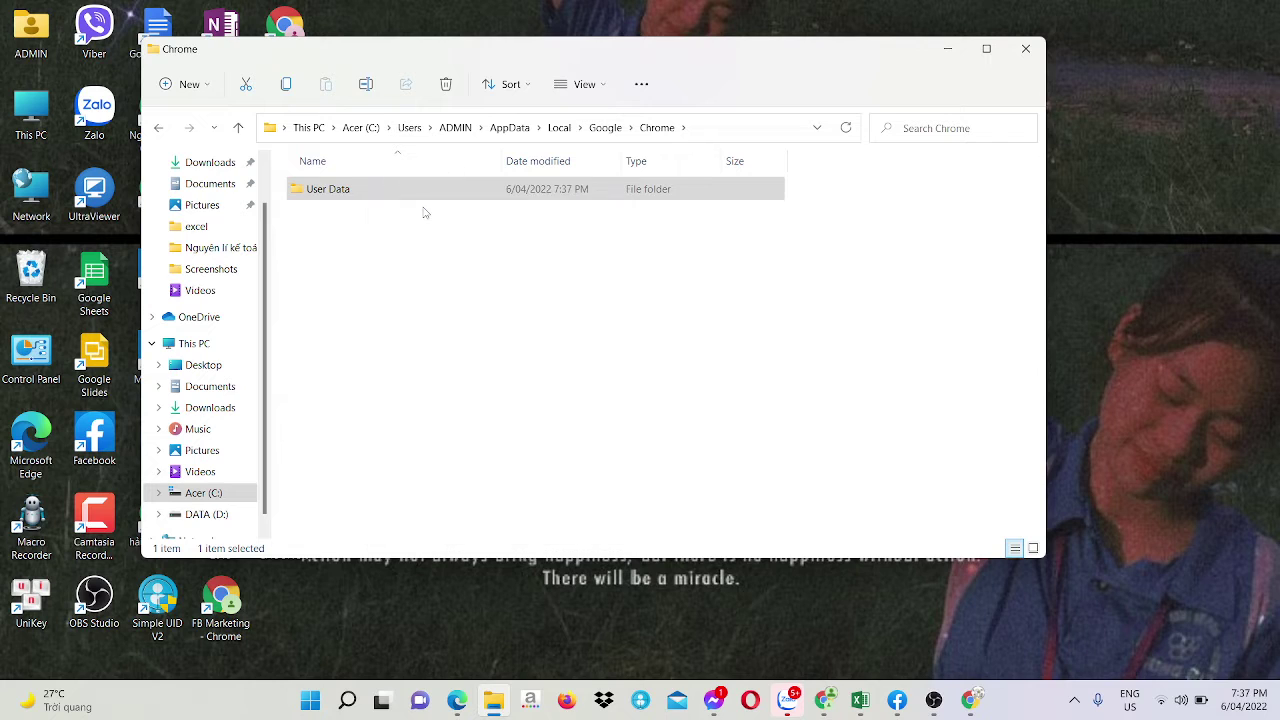
- Paste the copied User Data folder onto the Desktop and minimize the copy progress and Desktop windows
left_click(363, 223)
right_click(363, 223)
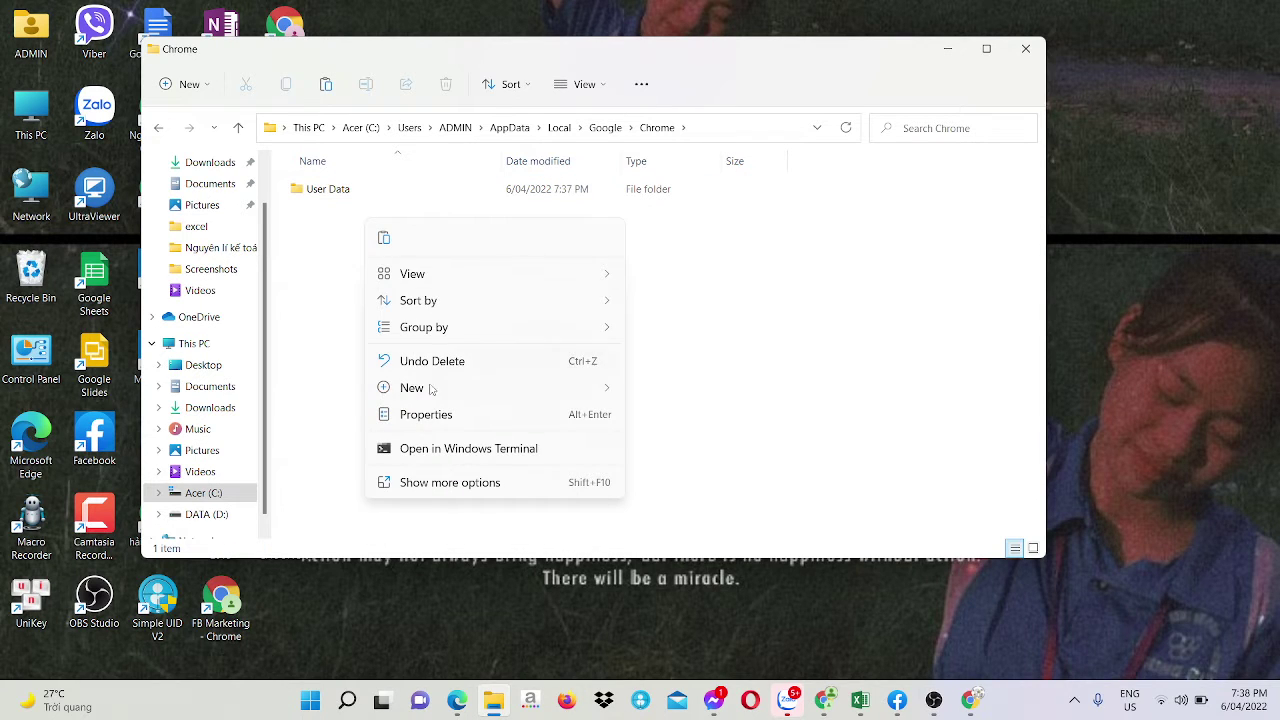
left_click(333, 280)
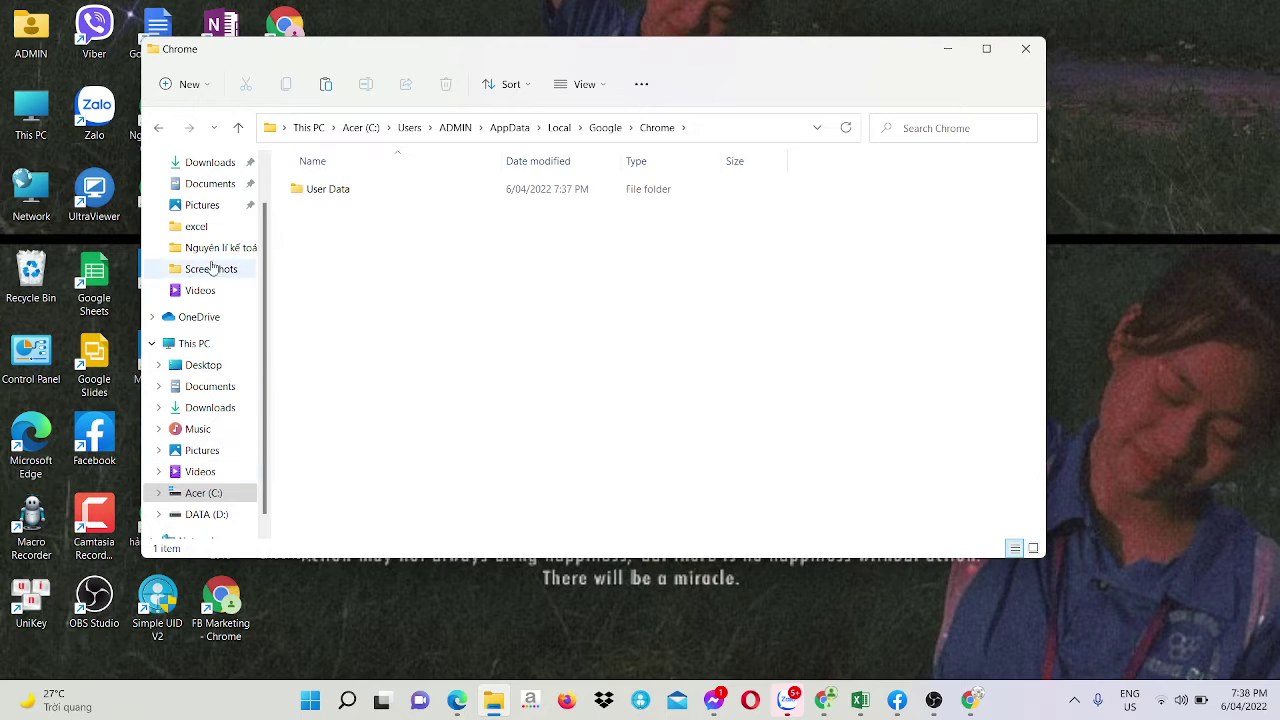
left_click(212, 366)
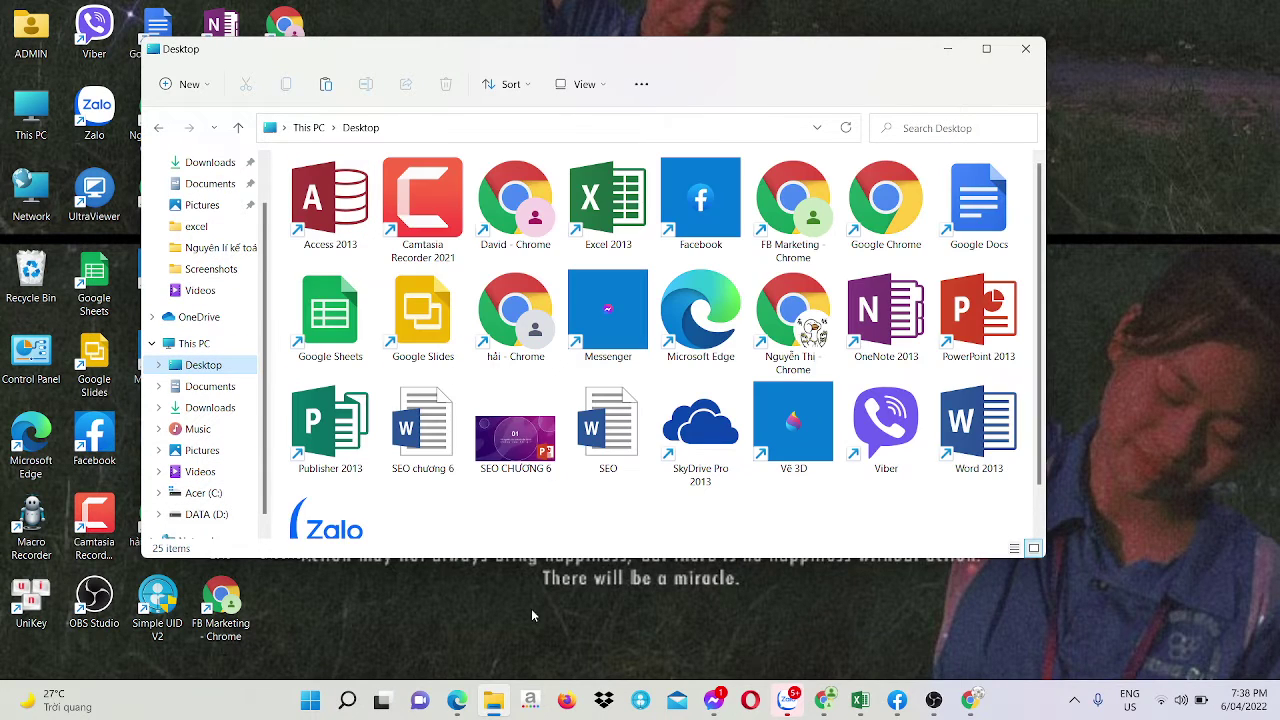
right_click(486, 499)
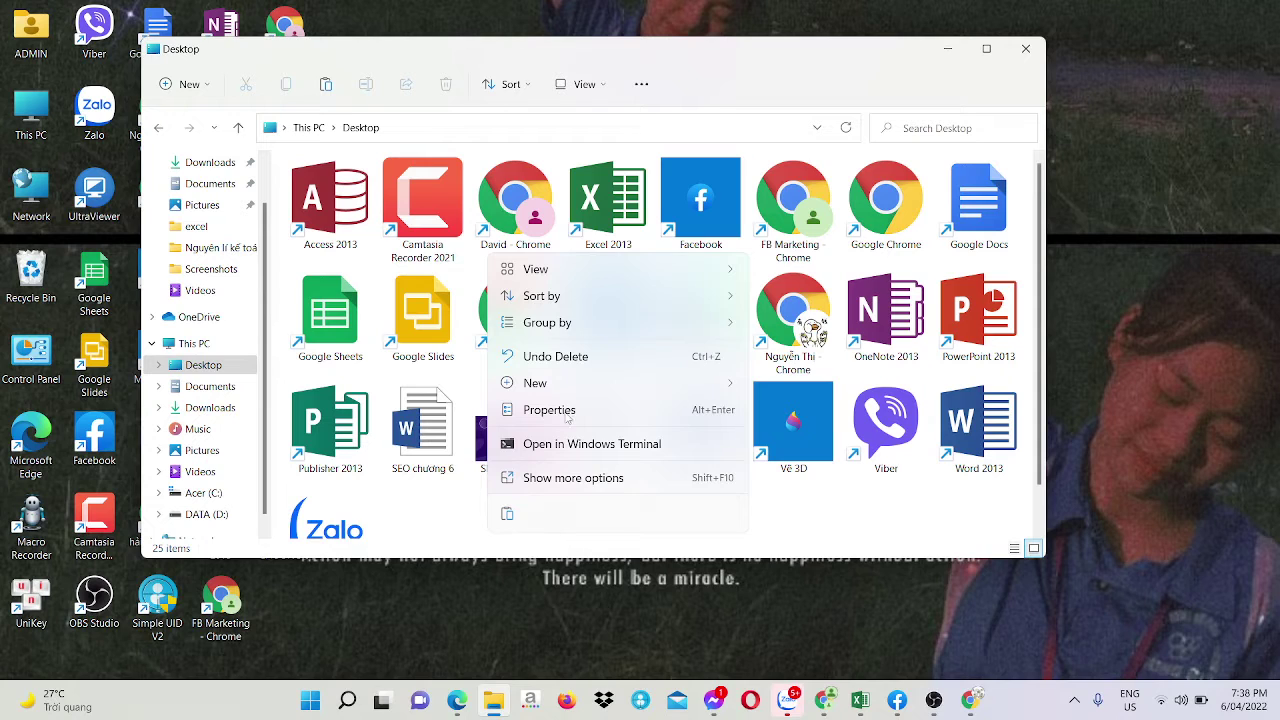
left_click(507, 514)
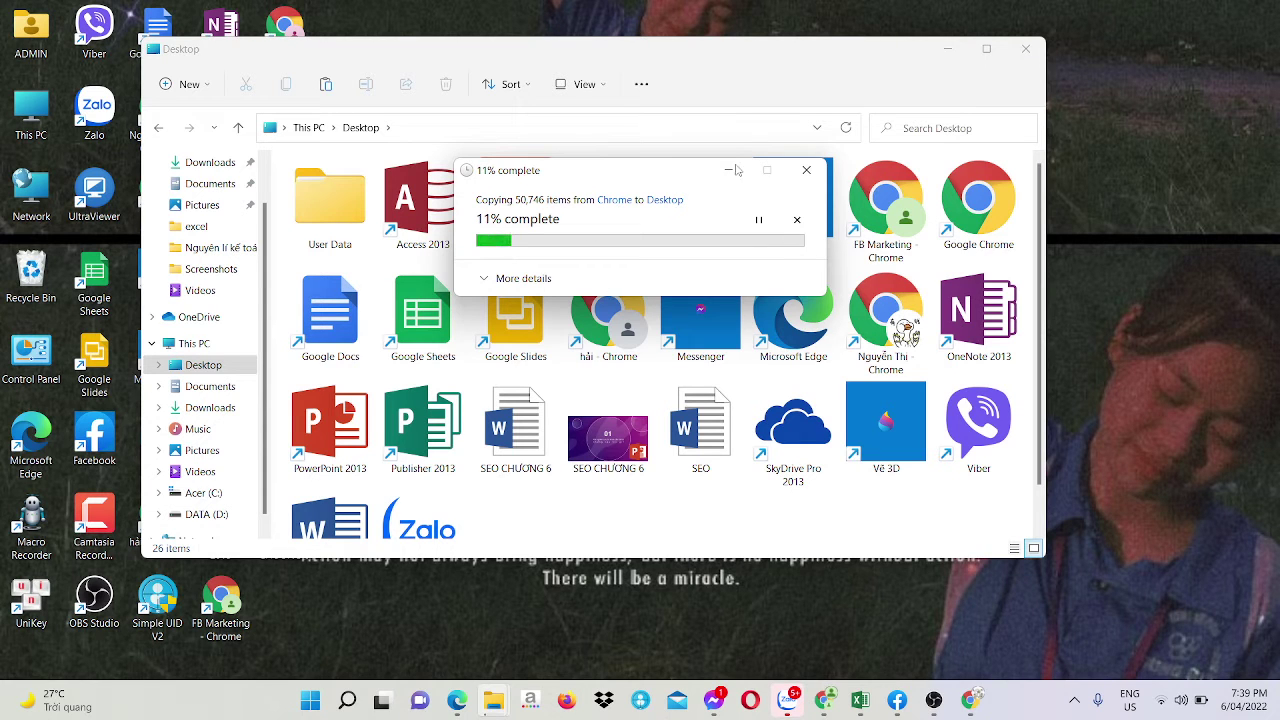
left_click(729, 174)
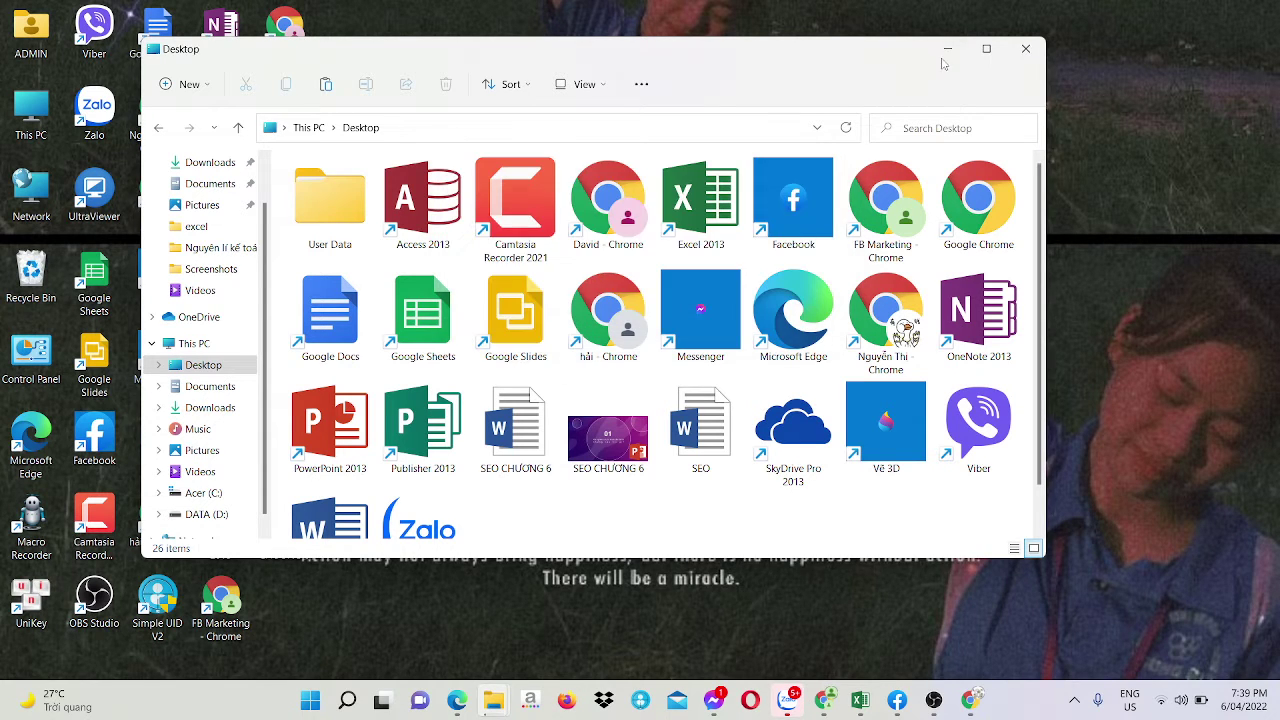
left_click(930, 52)
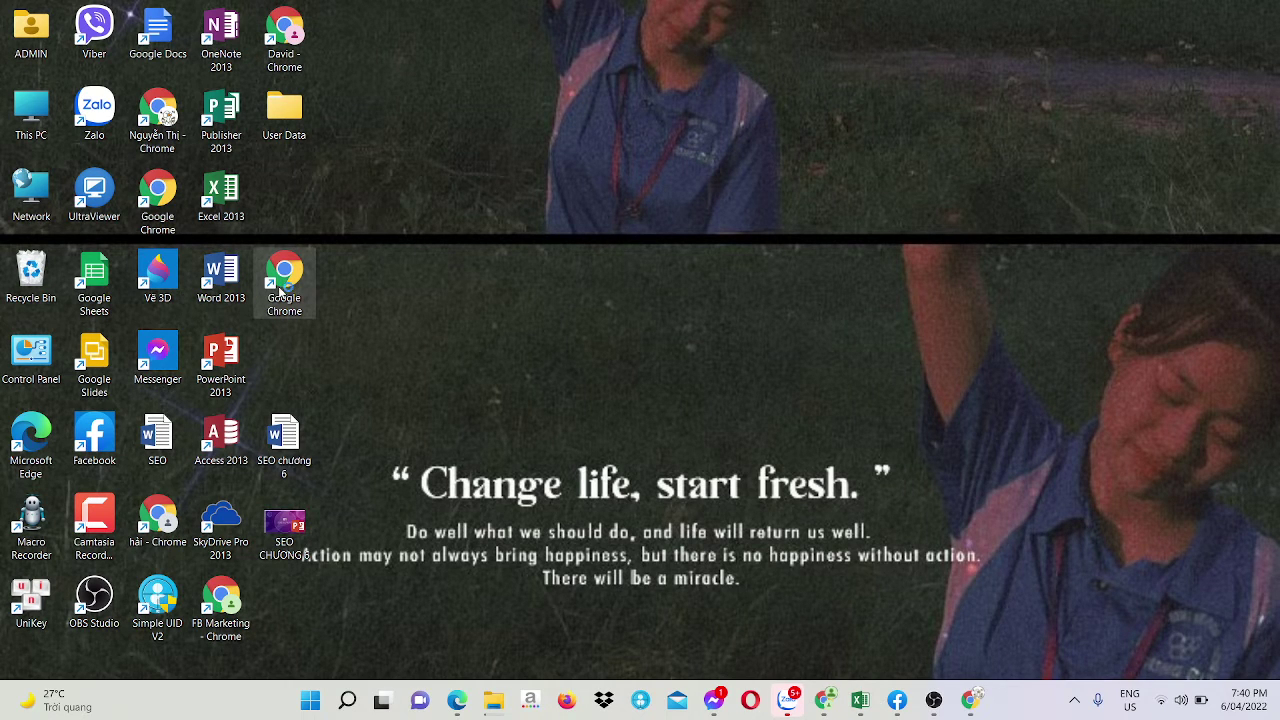
- Switch to Google Chrome, search for mbasic.facebook in a maximized window and open the mbasic Facebook site
left_click(283, 289)
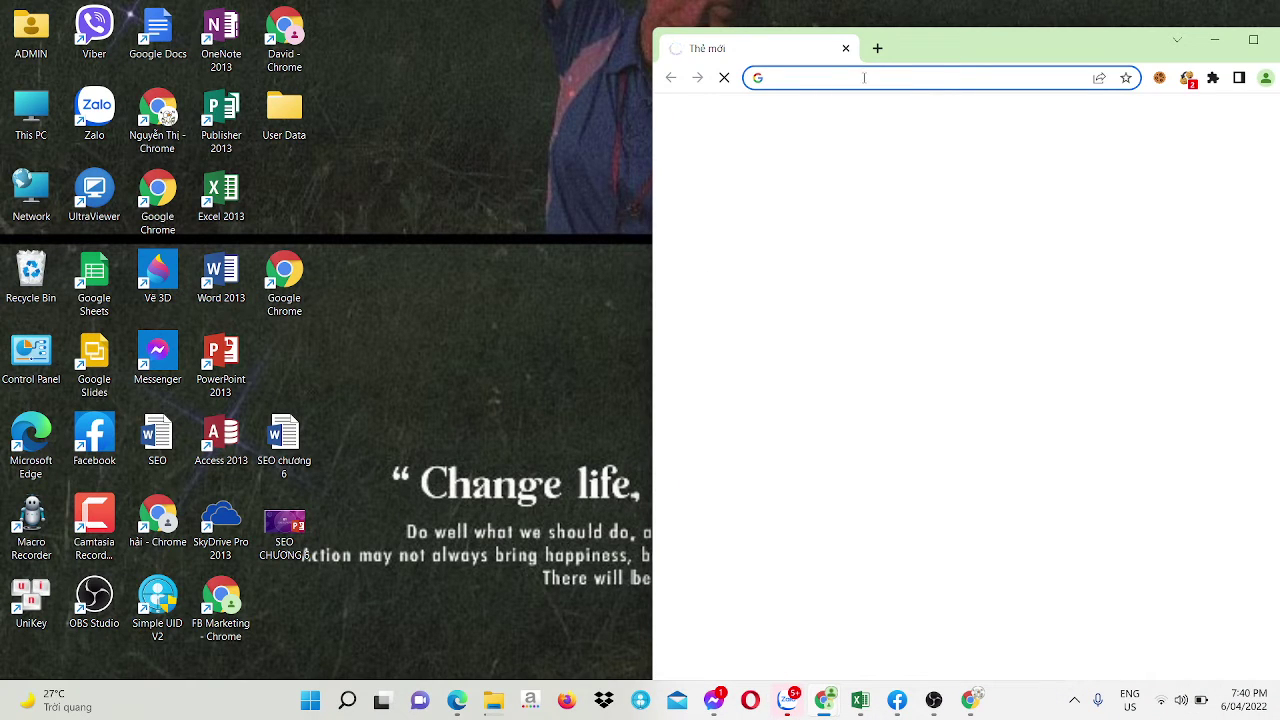
type("mbasic.facebook")
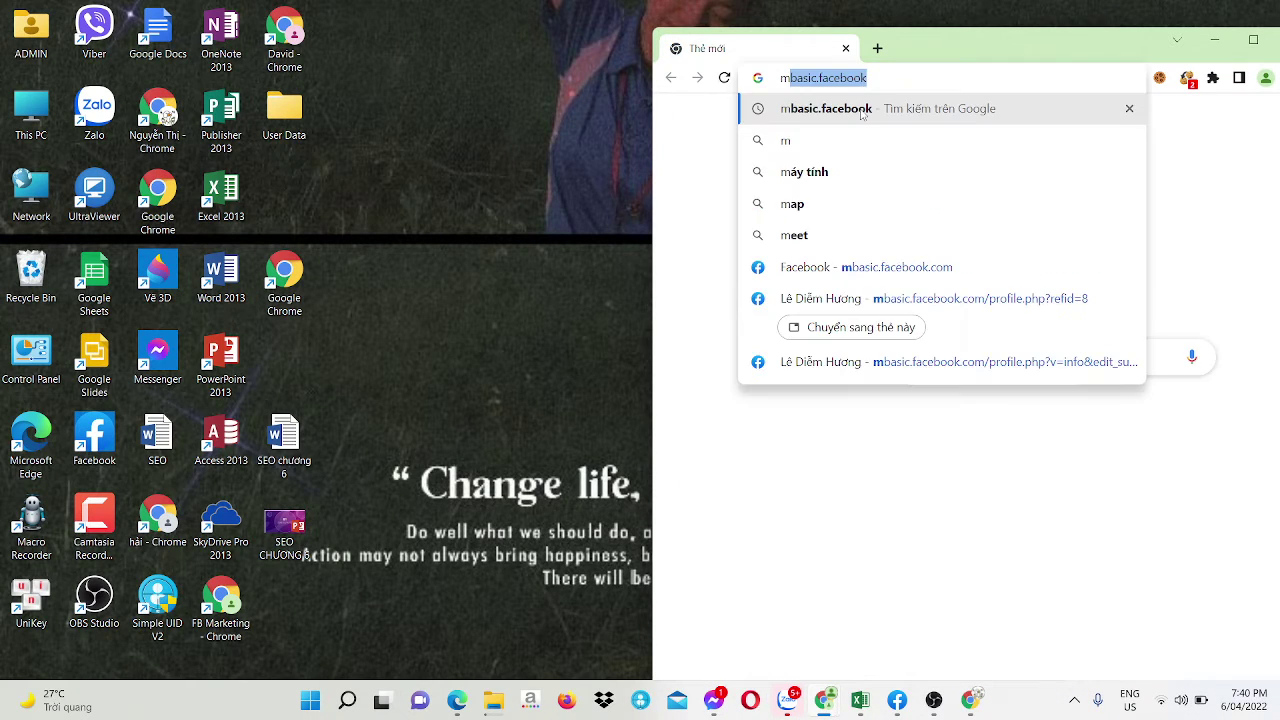
key("Return")
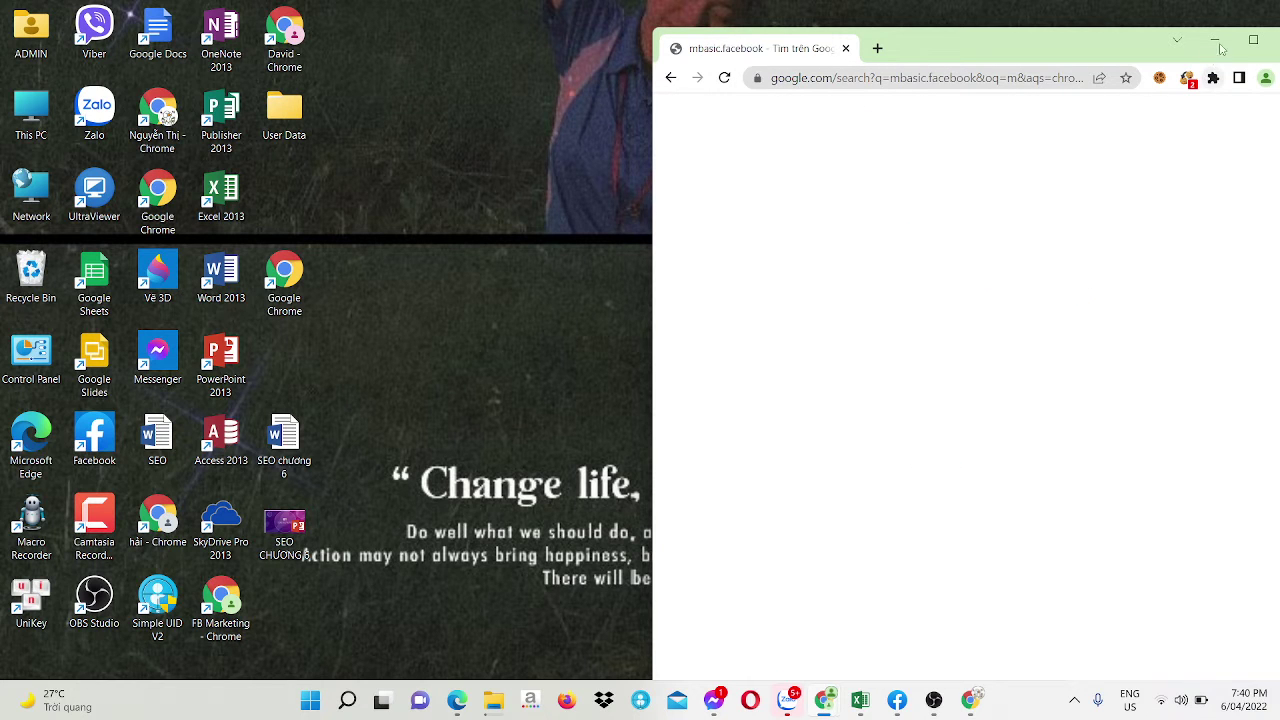
left_click(1255, 45)
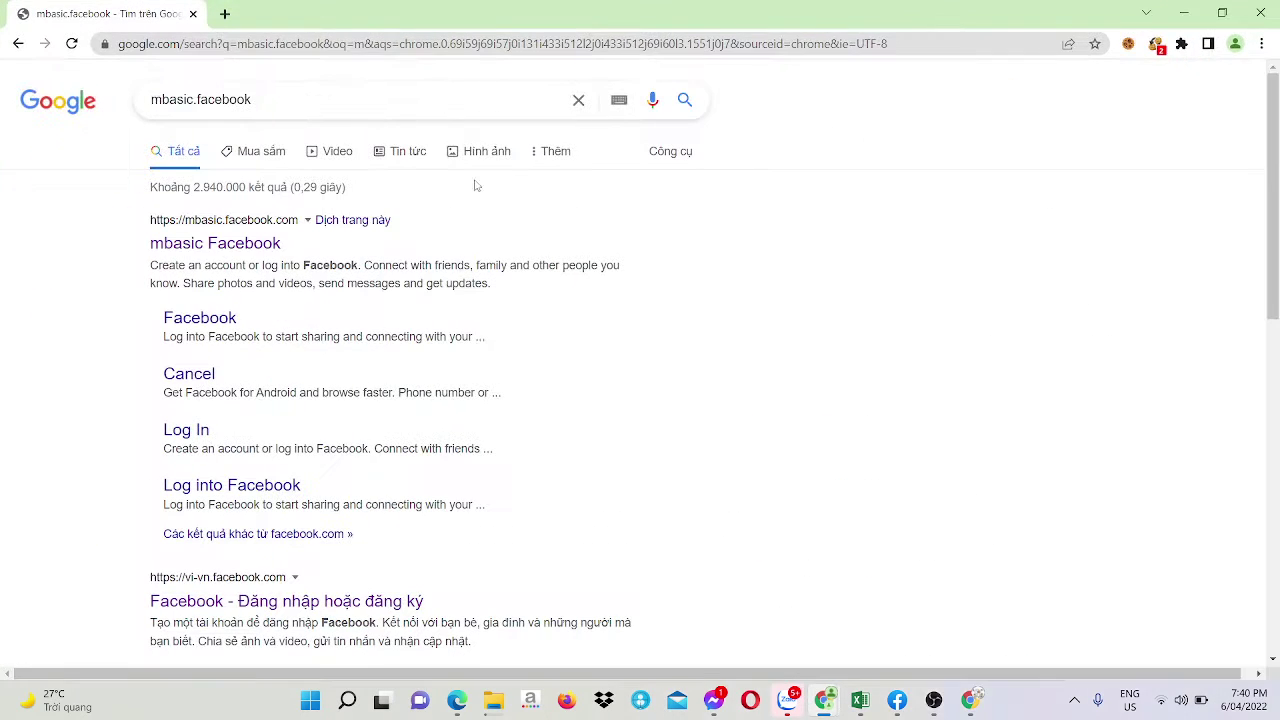
left_click(262, 244)
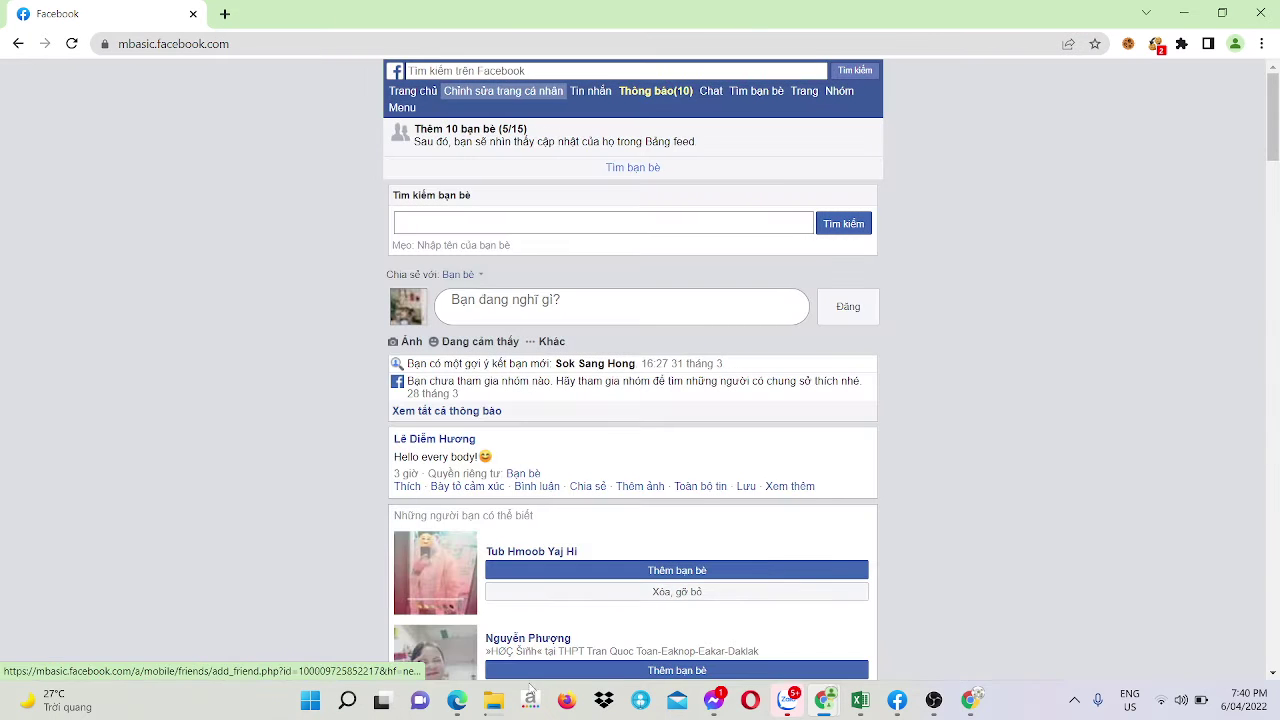
- Open the signed-in account's own Facebook profile page and switch the Swap My Cookies extension to New Profile #0
mouse_move(494, 712)
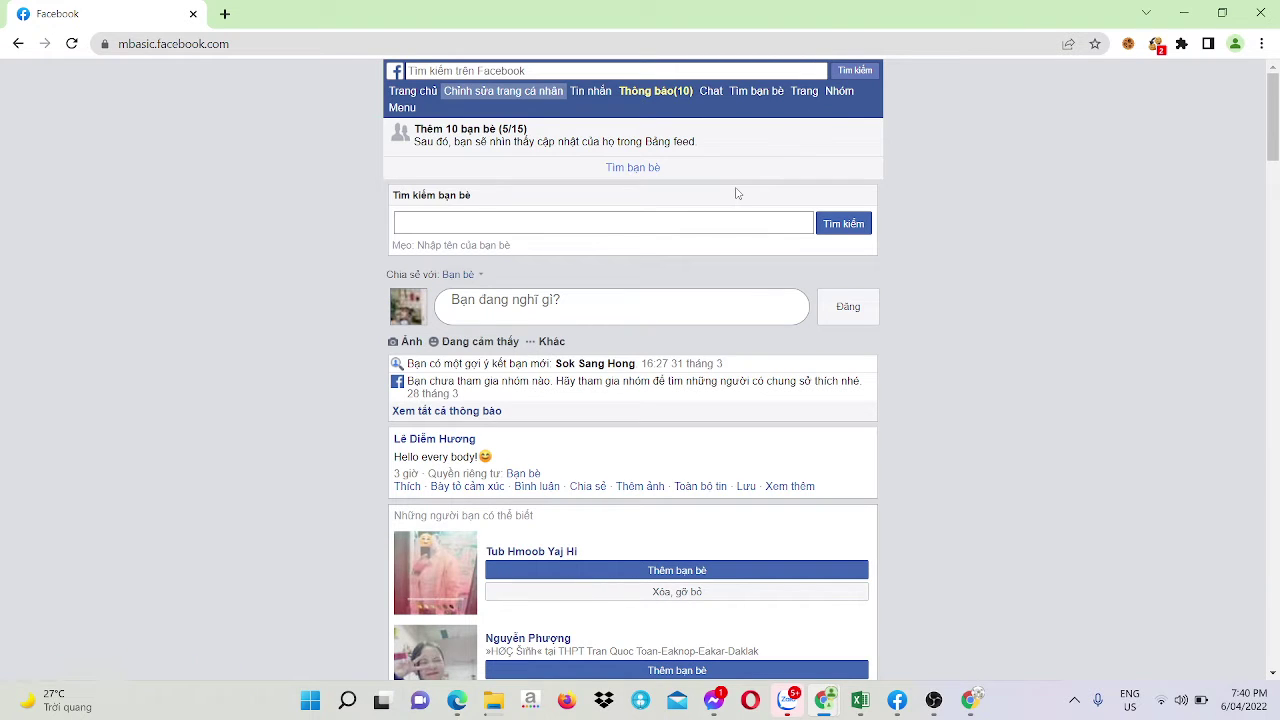
left_click(404, 308)
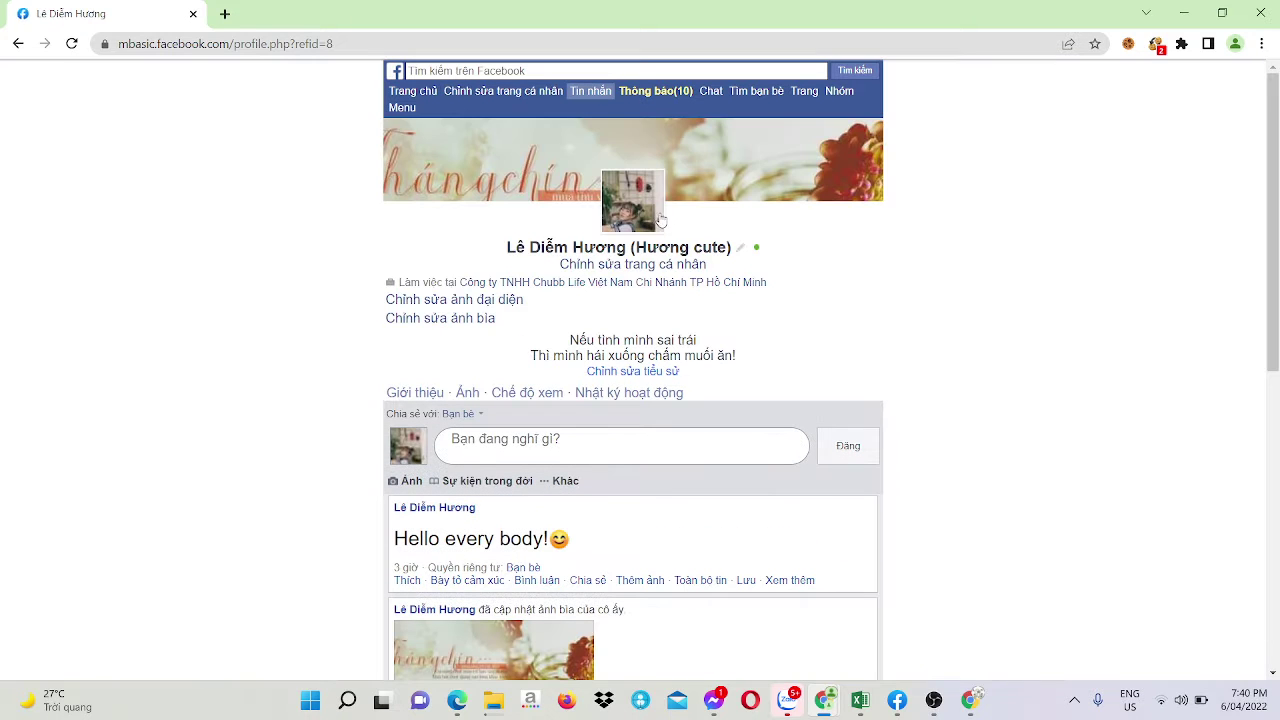
scroll(689, 326, "down", 1)
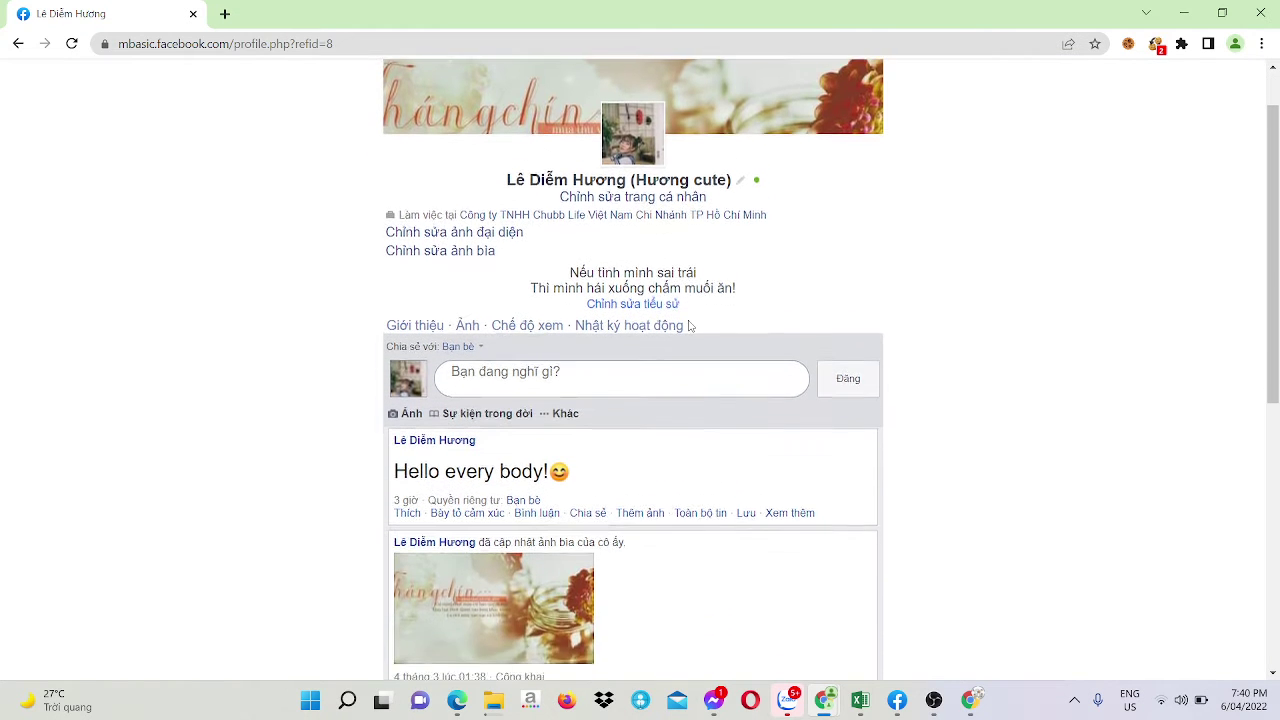
scroll(689, 326, "up", 1)
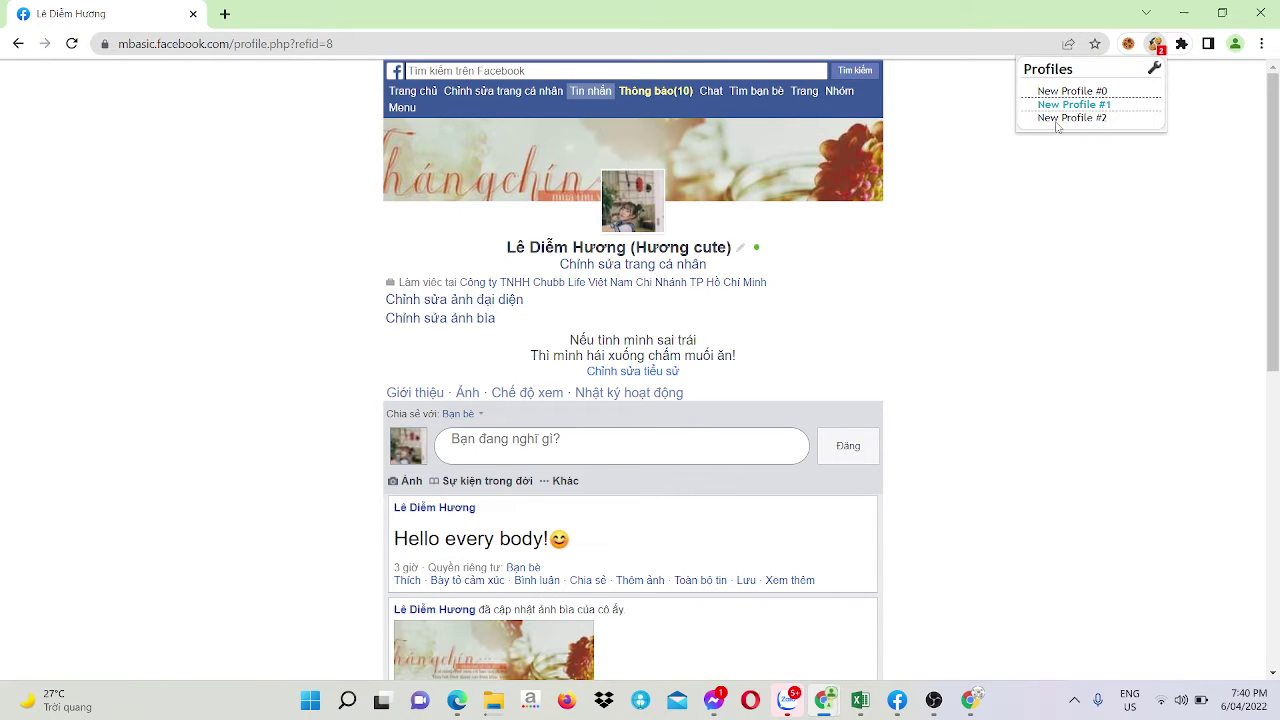
left_click(1061, 93)
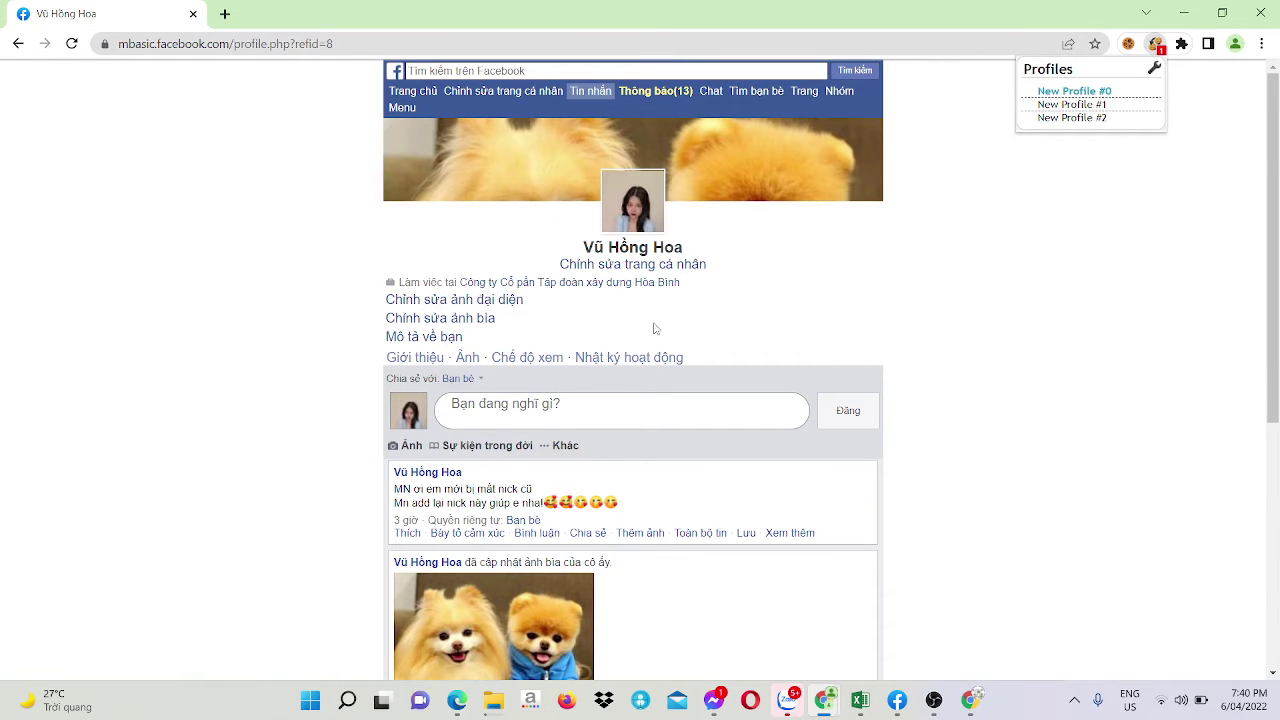
- Look through the profile page of the New Profile #0 account and open its Giới thiệu section
scroll(651, 310, "down", 2)
scroll(651, 310, "up", 2)
triple_click(478, 300)
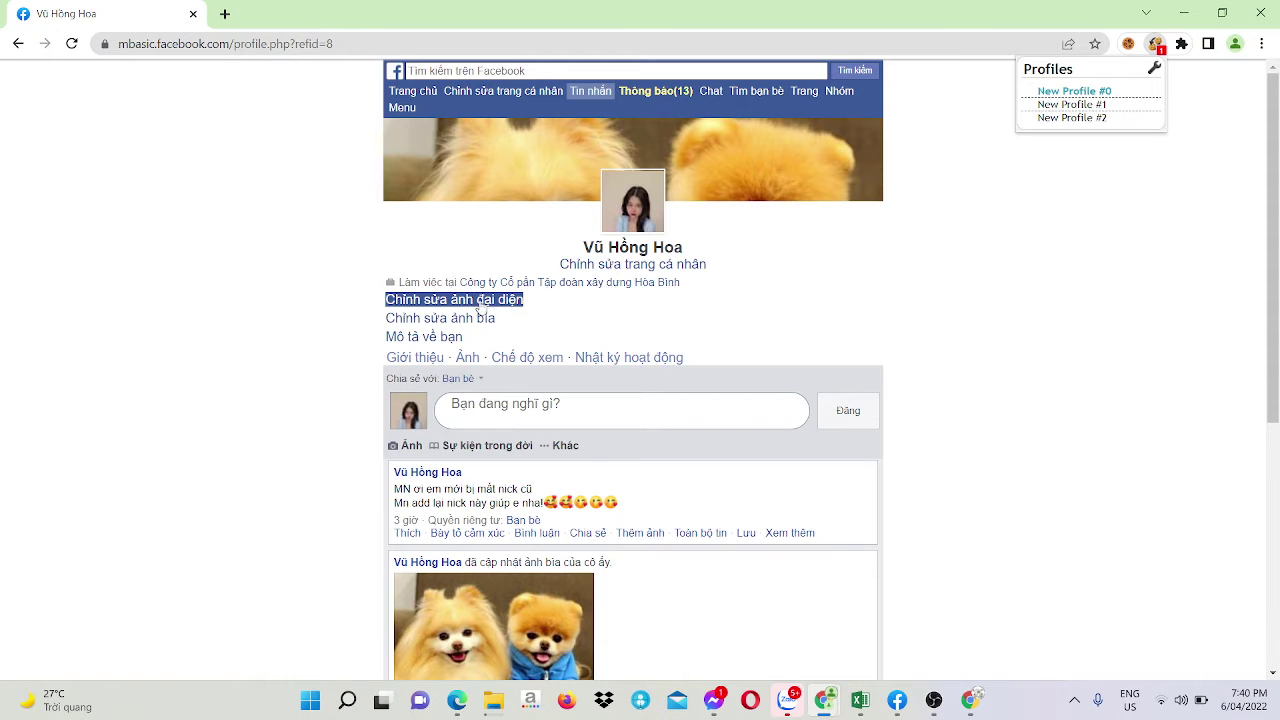
left_click(509, 319)
scroll(554, 329, "down", 2)
scroll(554, 329, "up", 2)
double_click(432, 325)
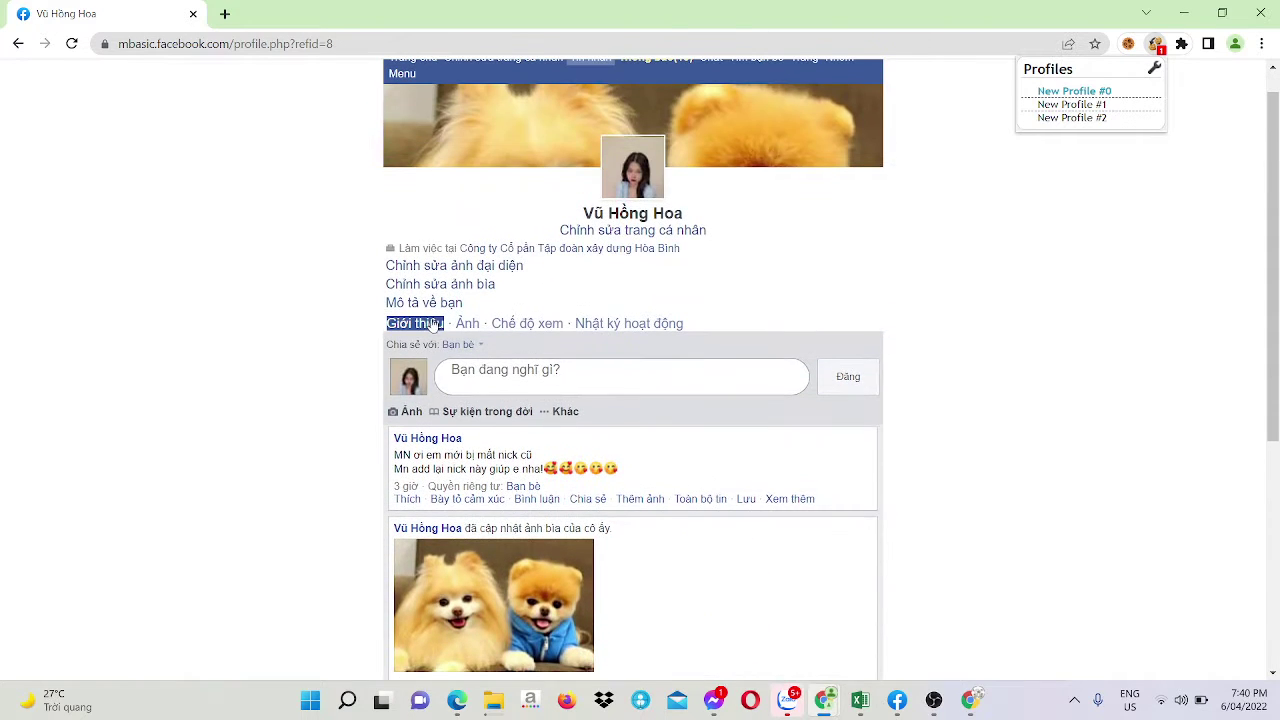
left_click(428, 325)
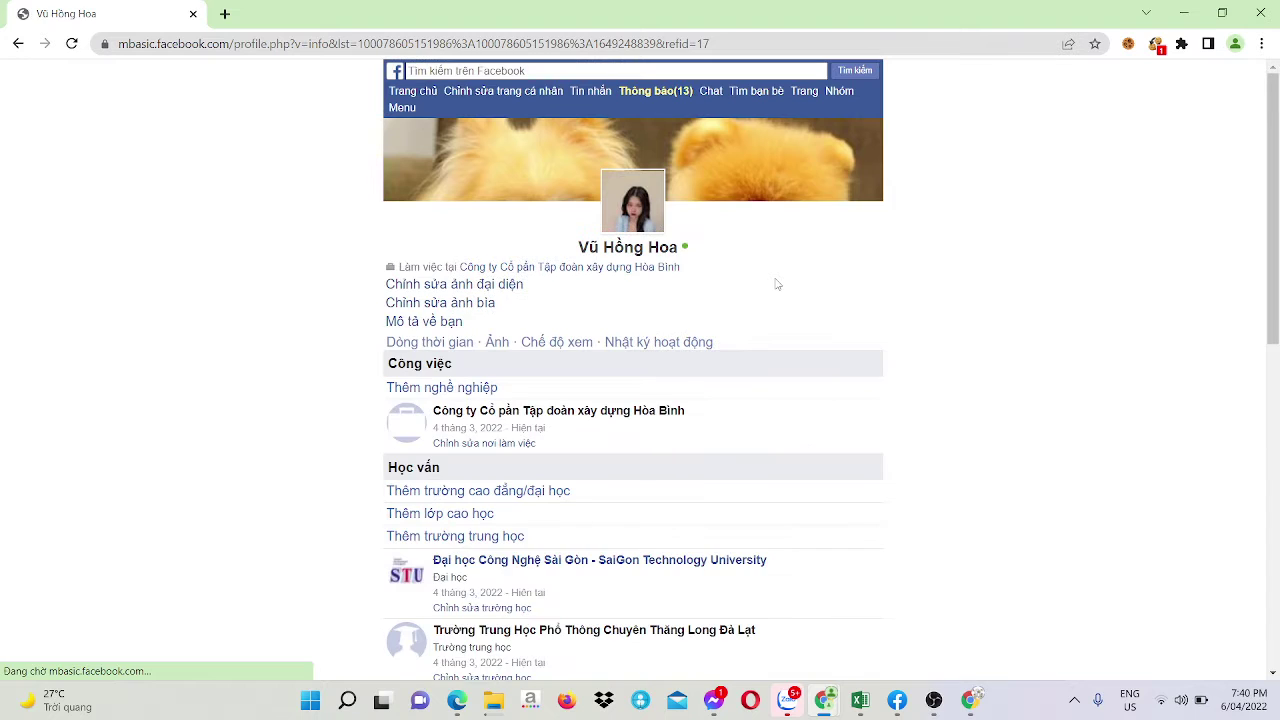
- Review the personal details of the New Profile #0 account and switch Swap My Cookies to New Profile #2
scroll(634, 466, "down", 1)
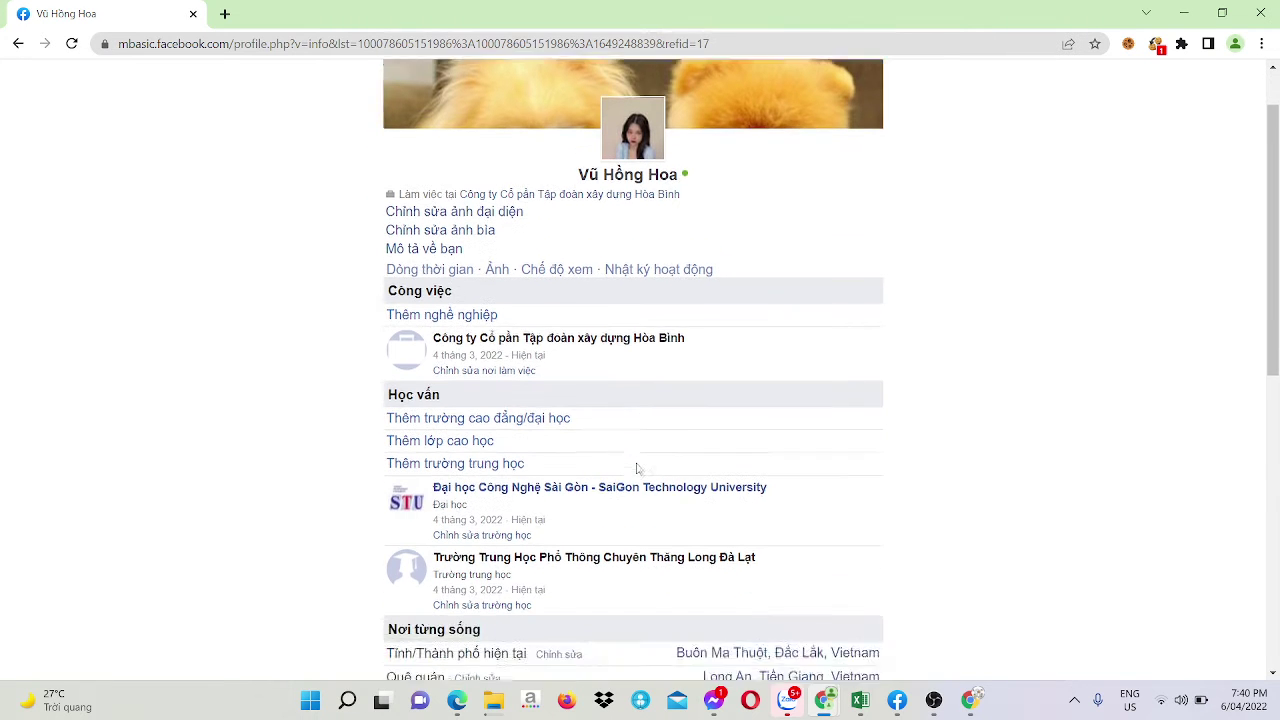
scroll(636, 467, "down", 2)
scroll(636, 467, "up", 3)
scroll(636, 467, "down", 6)
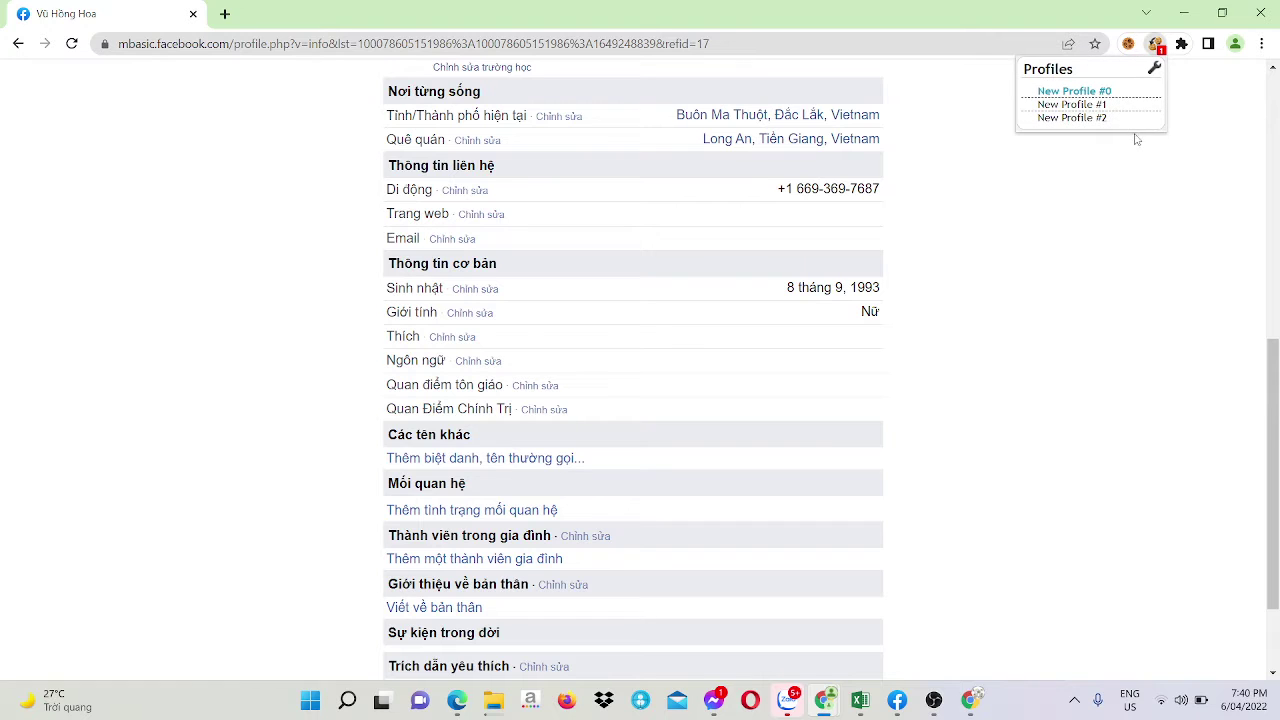
left_click(1102, 119)
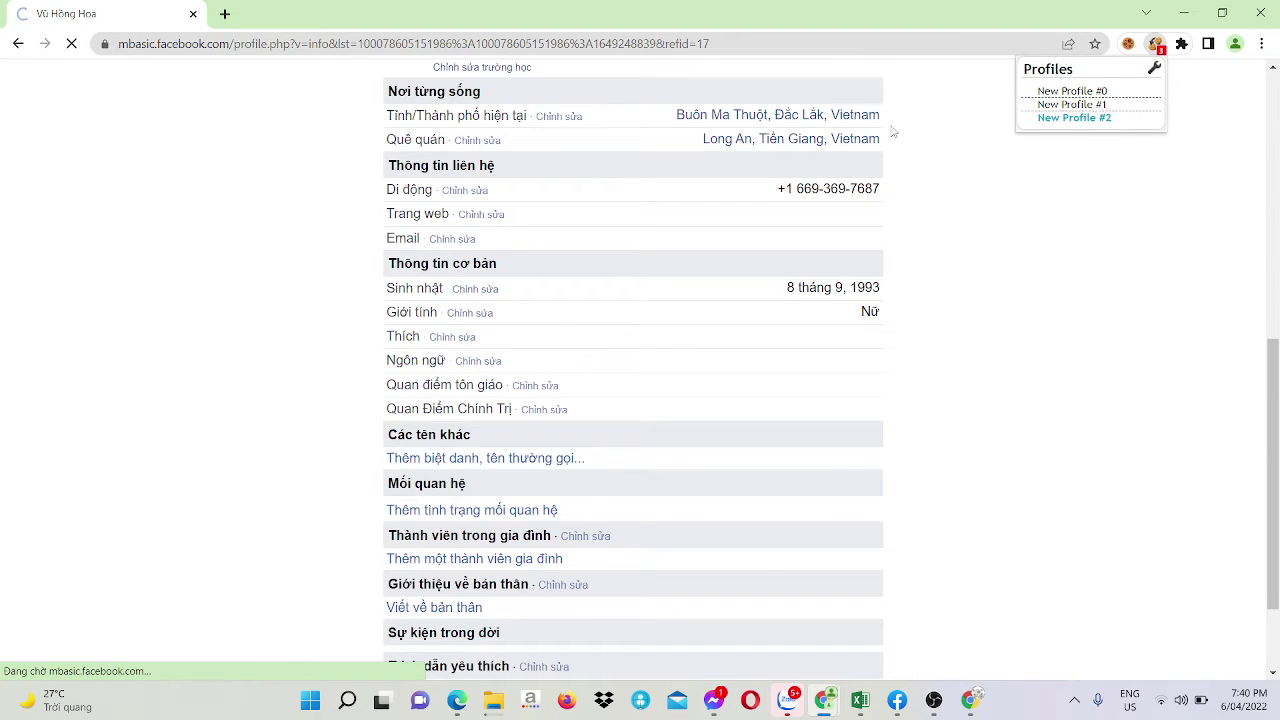
- Open the New Profile #2 account's timeline and its Giới thiệu section, and look through the personal details
left_click(435, 343)
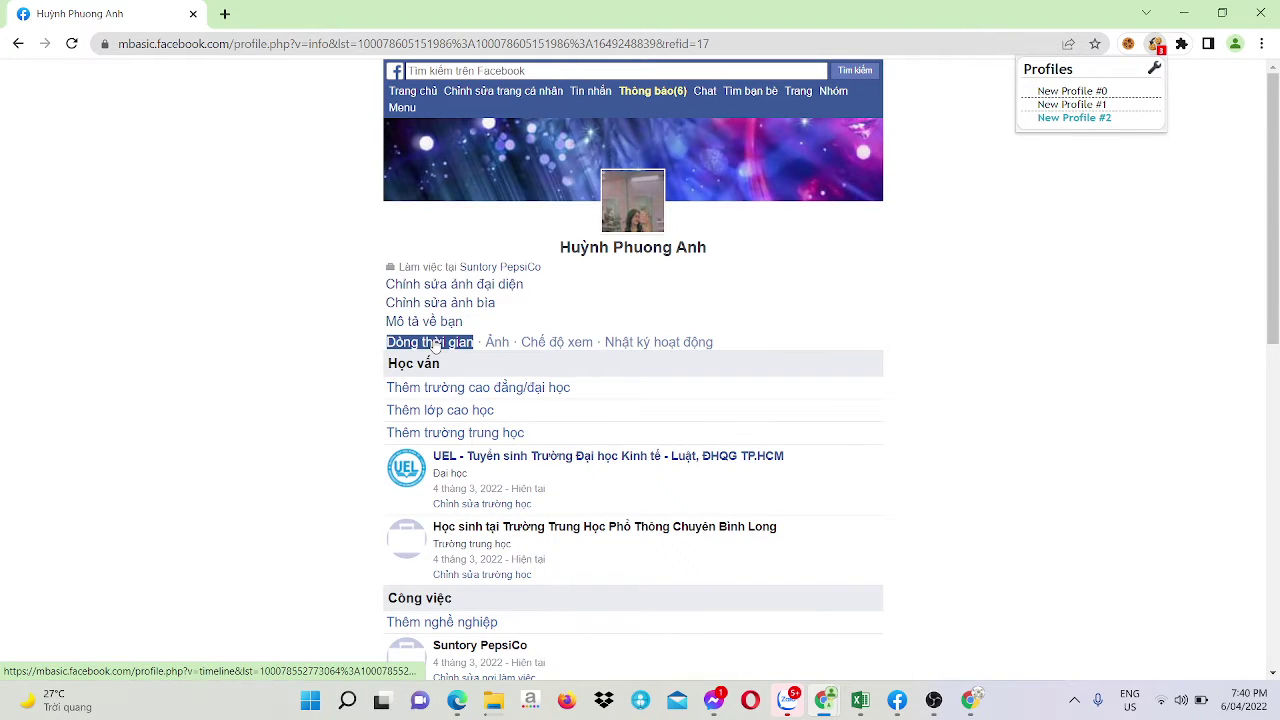
left_click(422, 322)
left_click(464, 343)
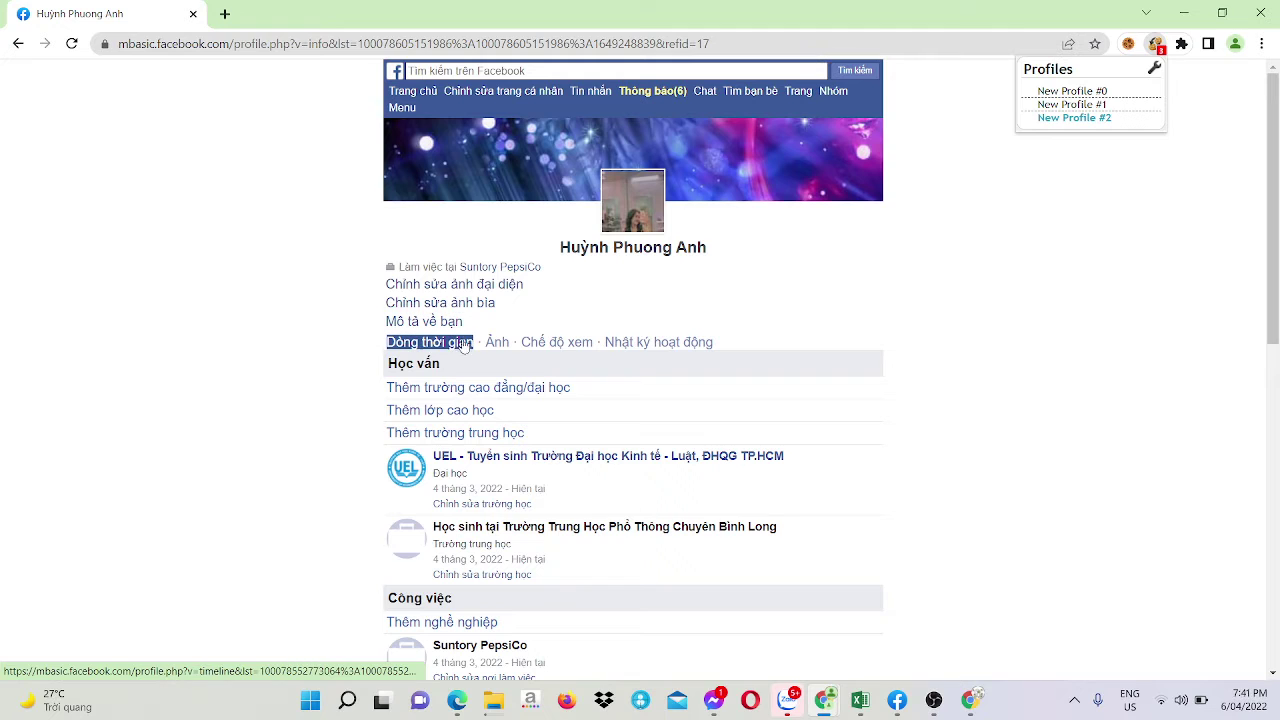
left_click(435, 344)
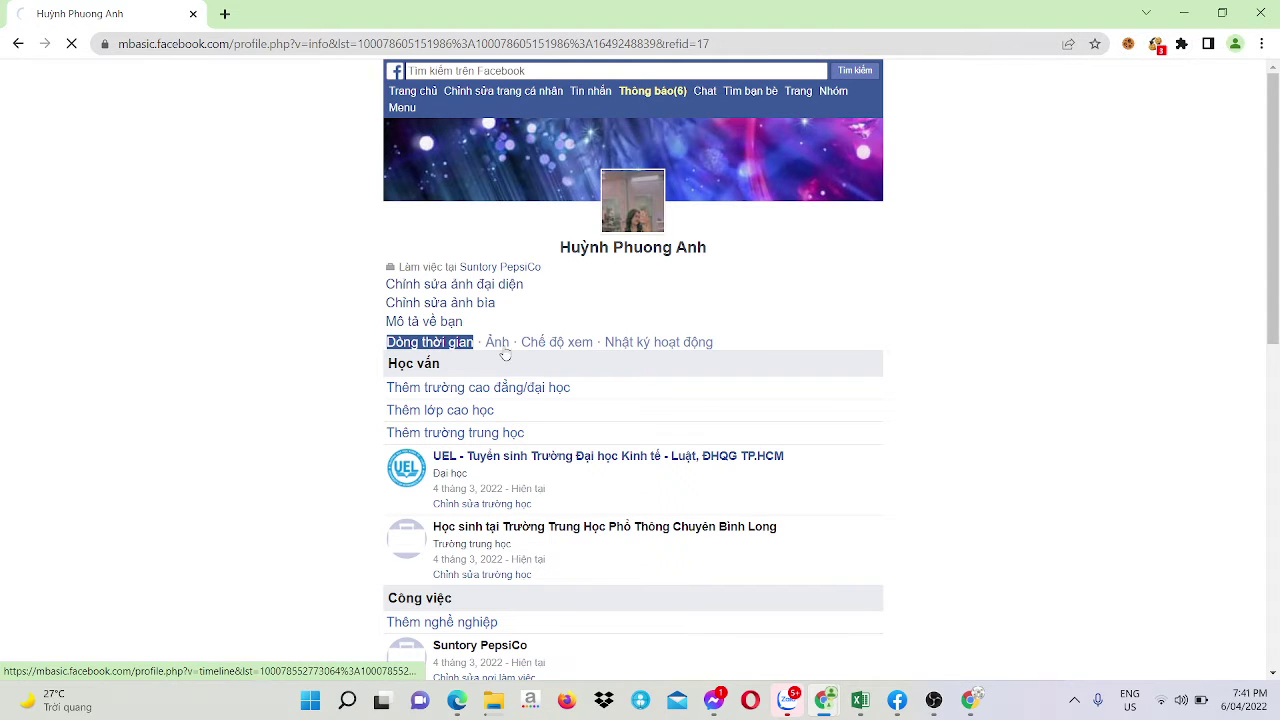
left_click(415, 358)
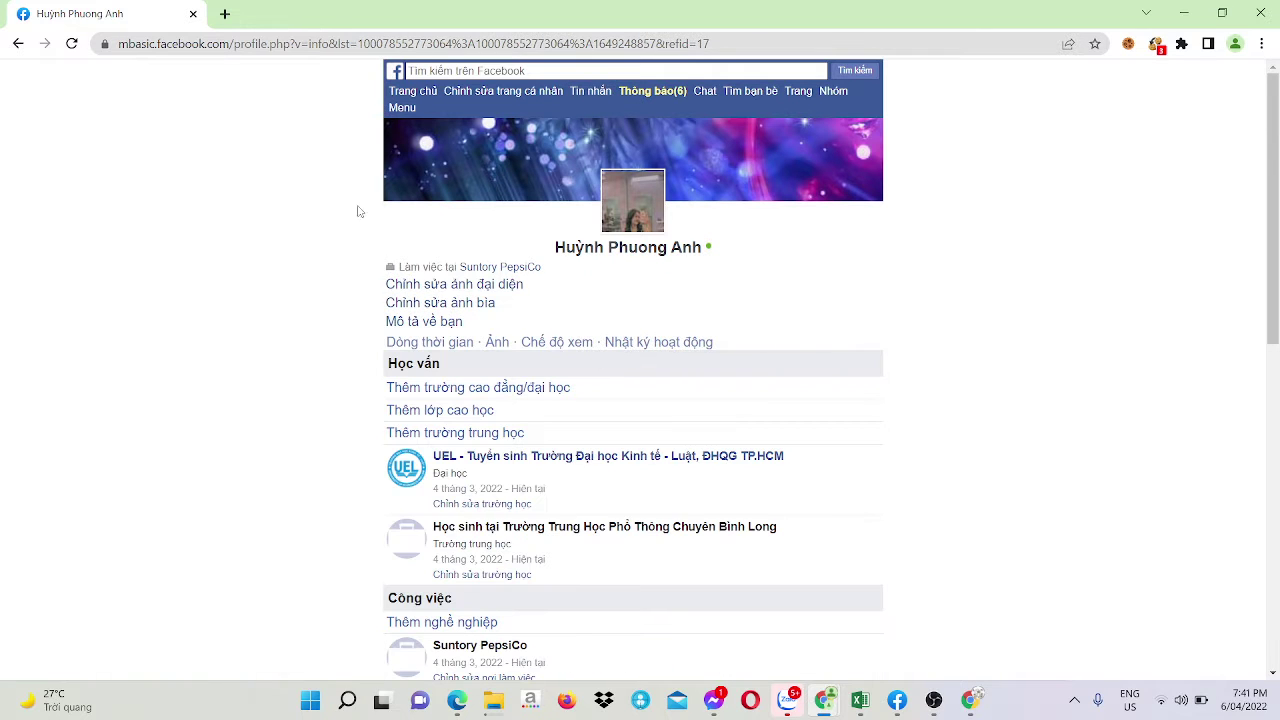
scroll(675, 520, "down", 7)
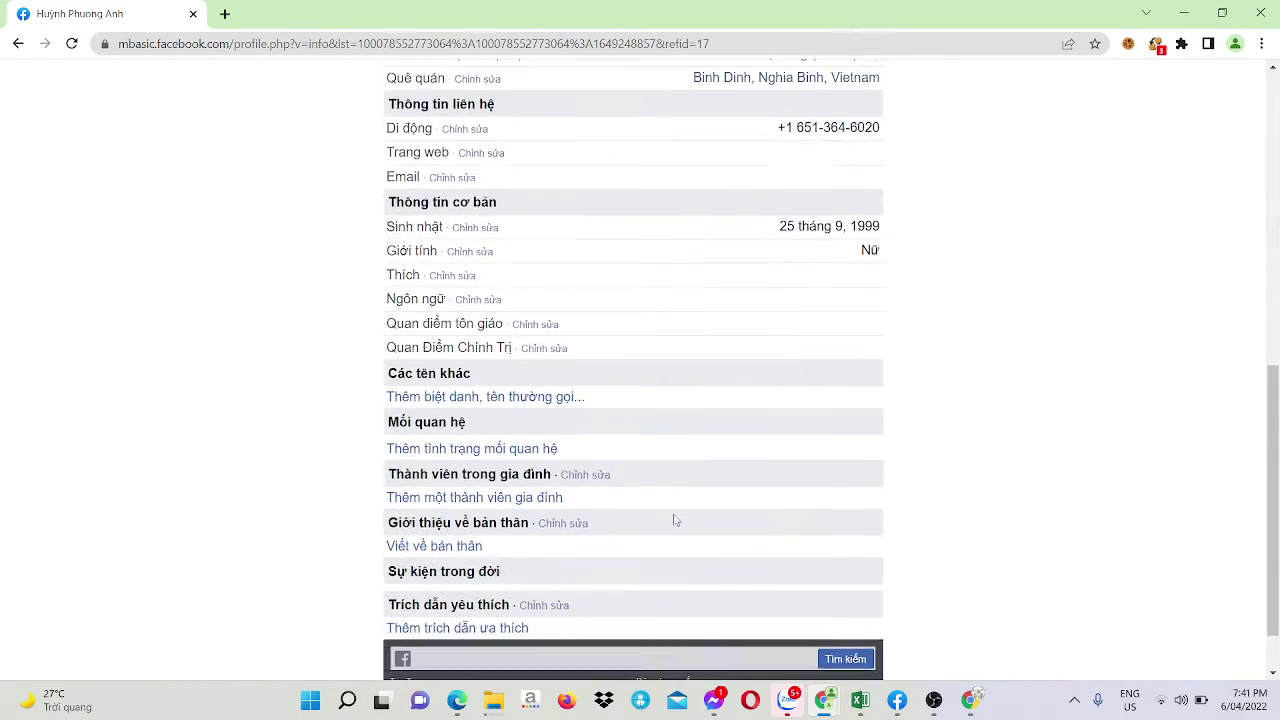
scroll(675, 520, "up", 7)
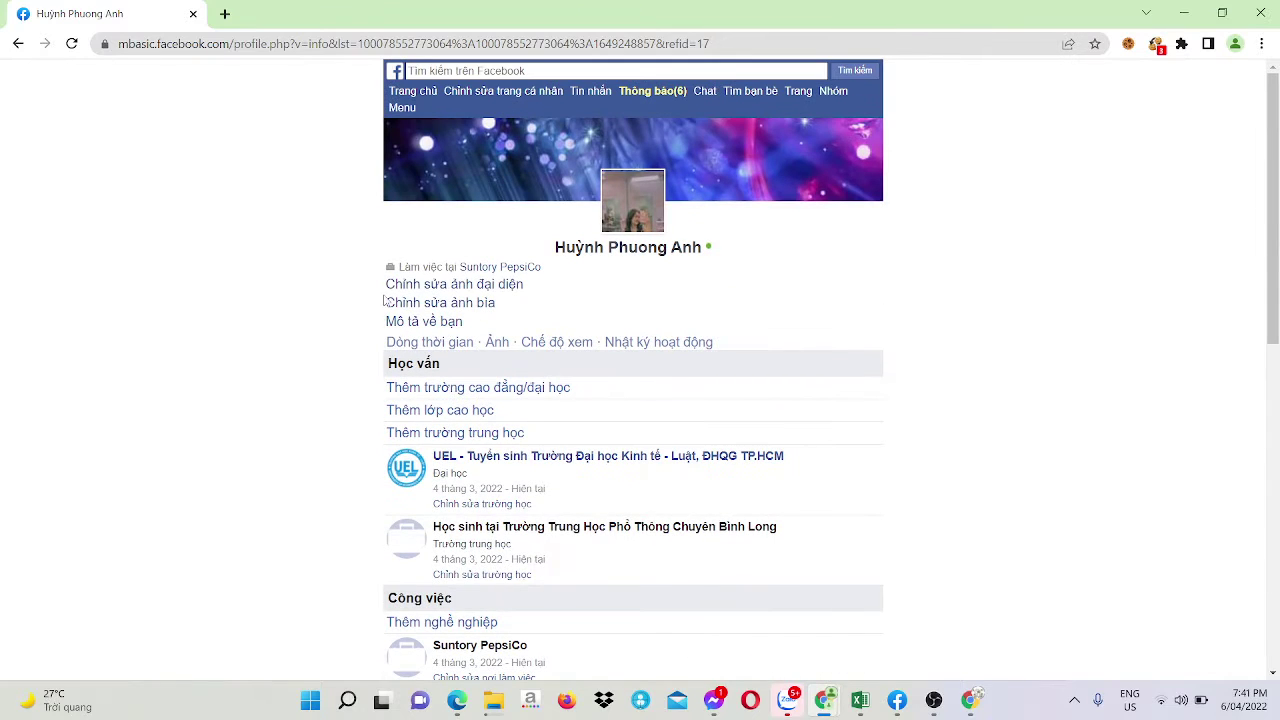
- Go back to the New Profile #2 account's timeline and look through its posts
left_click(19, 44)
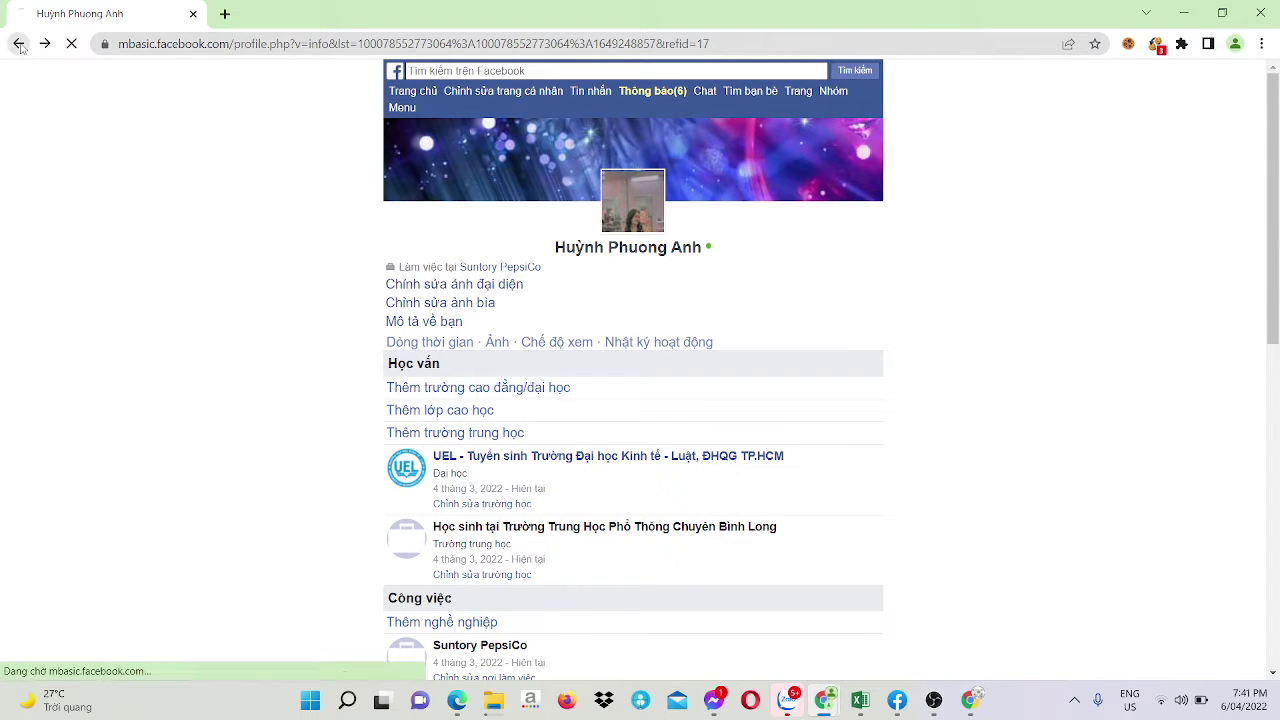
scroll(551, 505, "down", 5)
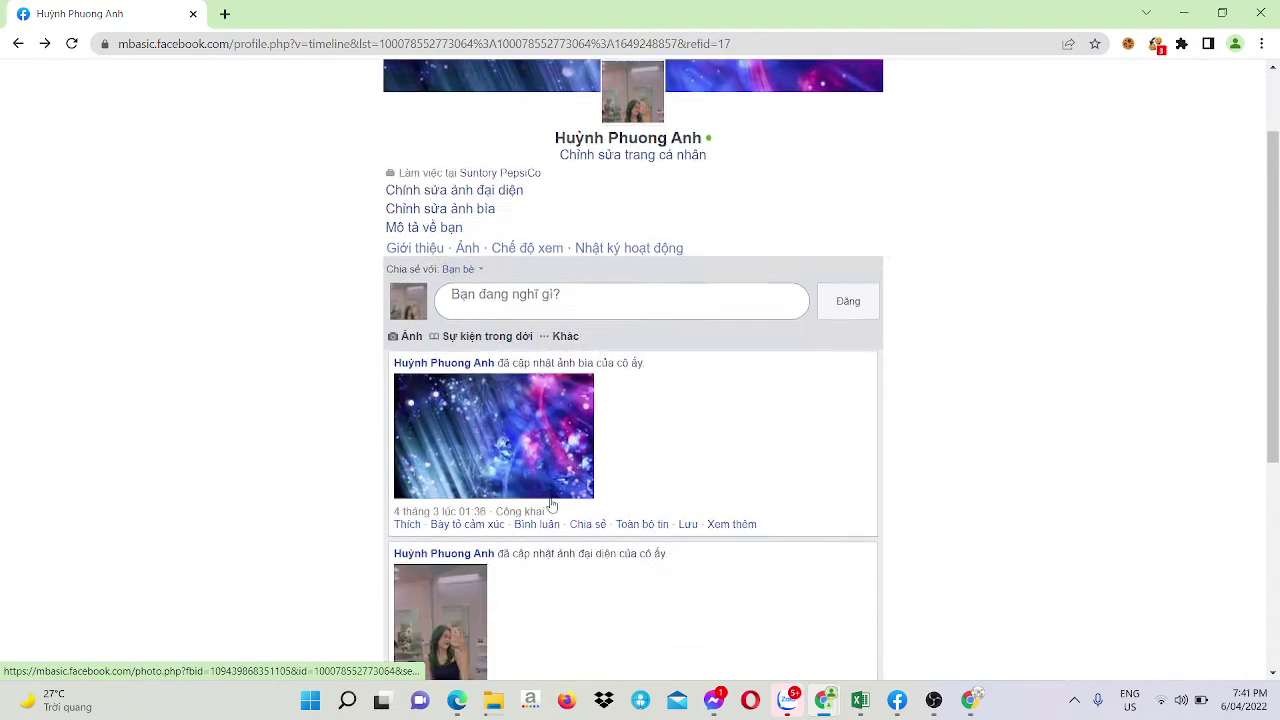
scroll(551, 500, "up", 1)
scroll(551, 497, "up", 4)
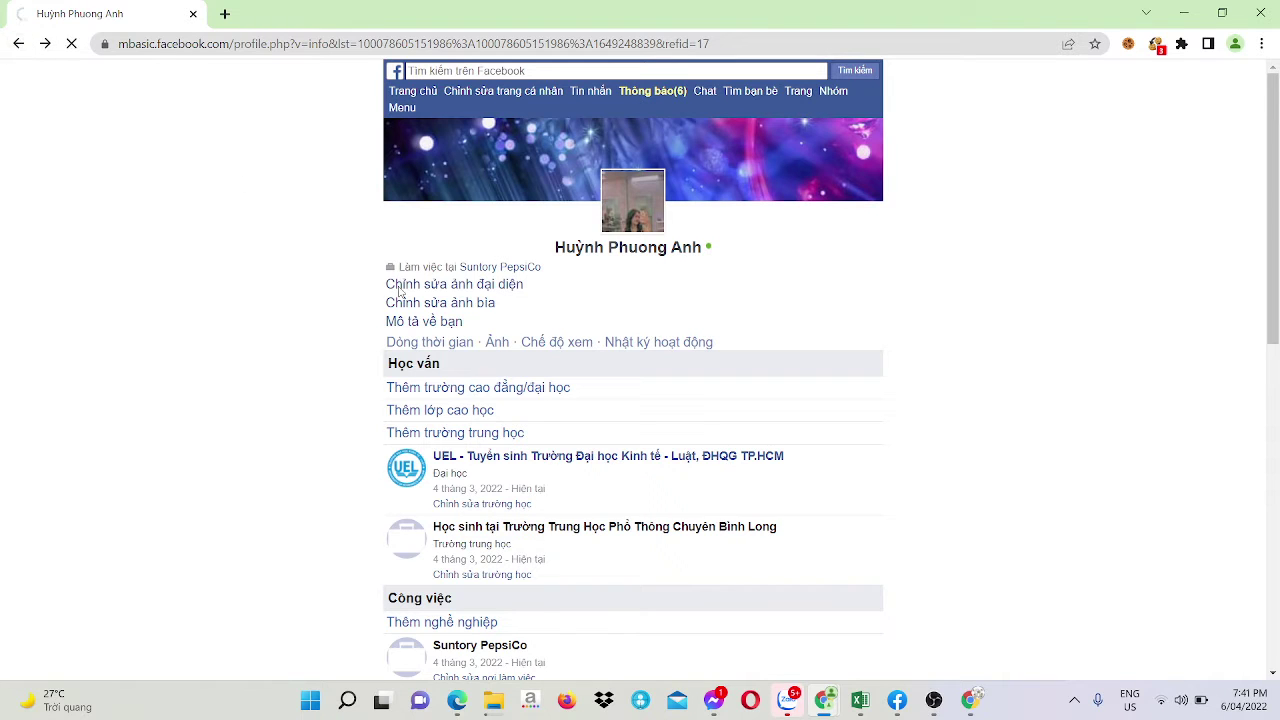
- Return to the mbasic Facebook home page of the New Profile #2 account and look it over
left_click(18, 44)
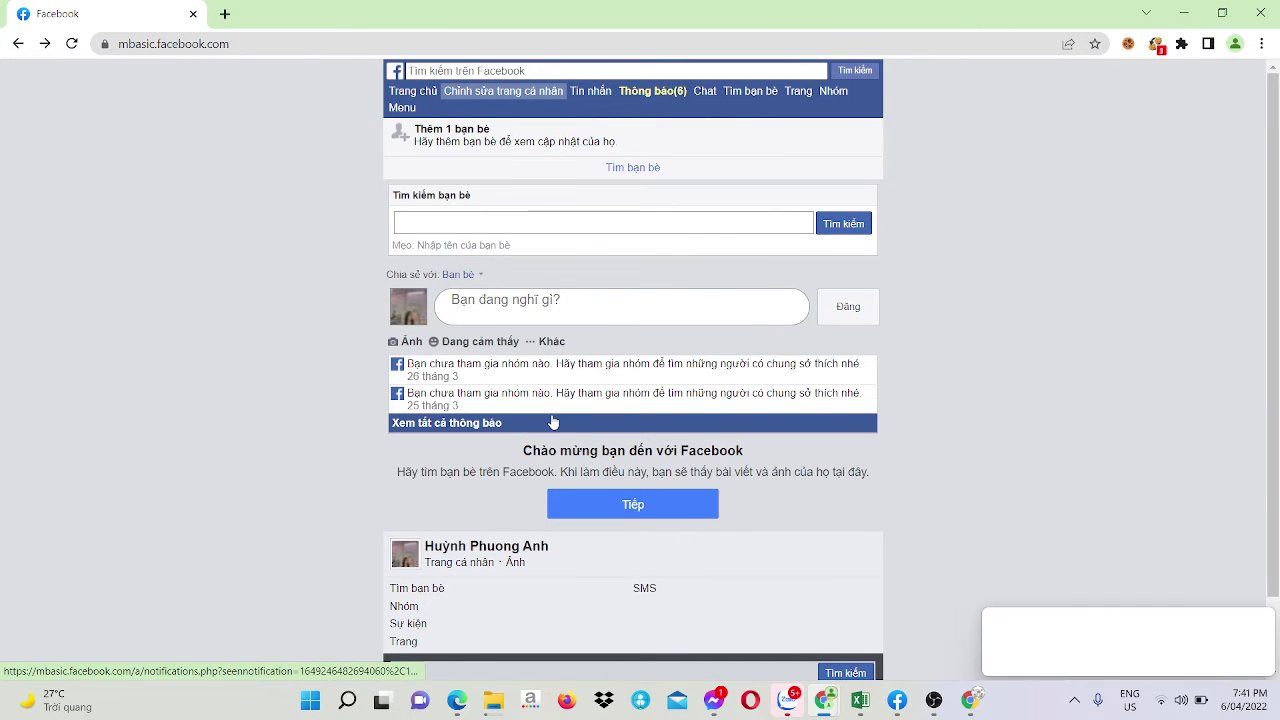
scroll(553, 422, "down", 1)
scroll(553, 422, "up", 1)
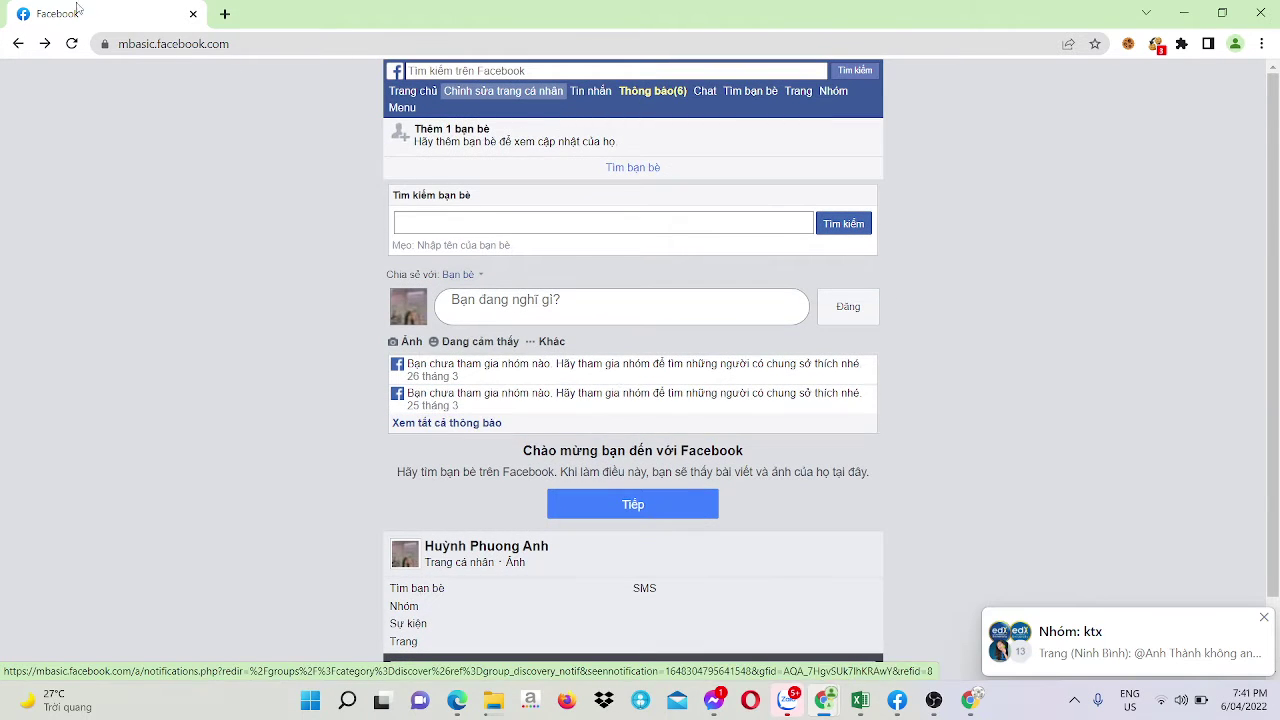
left_click(16, 45)
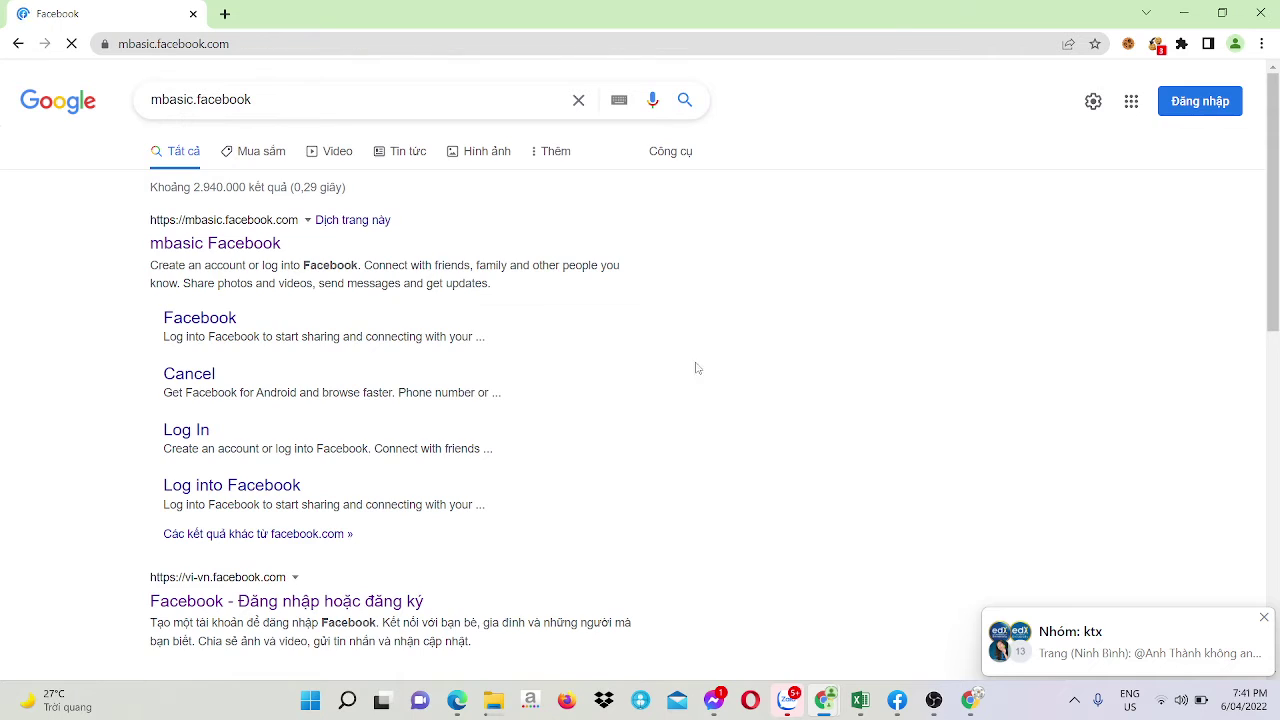
scroll(543, 344, "down", 1)
scroll(560, 343, "up", 1)
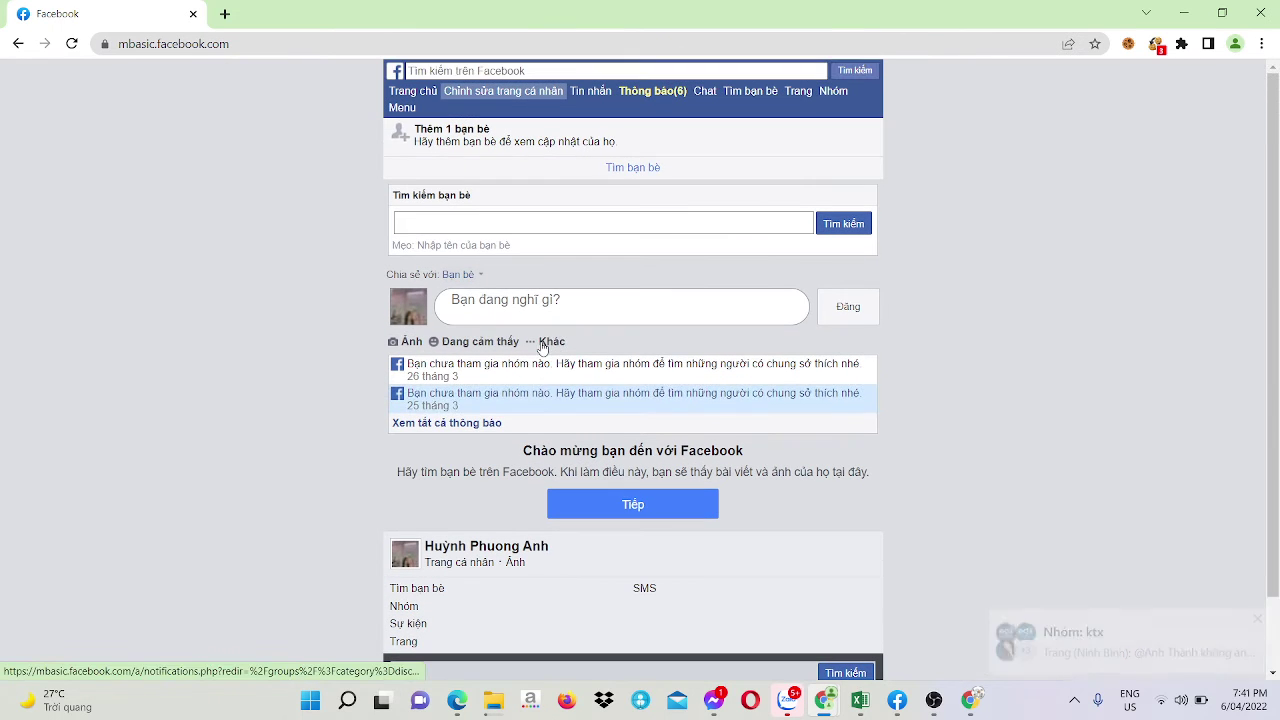
- Open the Tìm bạn bè page to check friend requests and suggestions, and go back to the home page
left_click(641, 171)
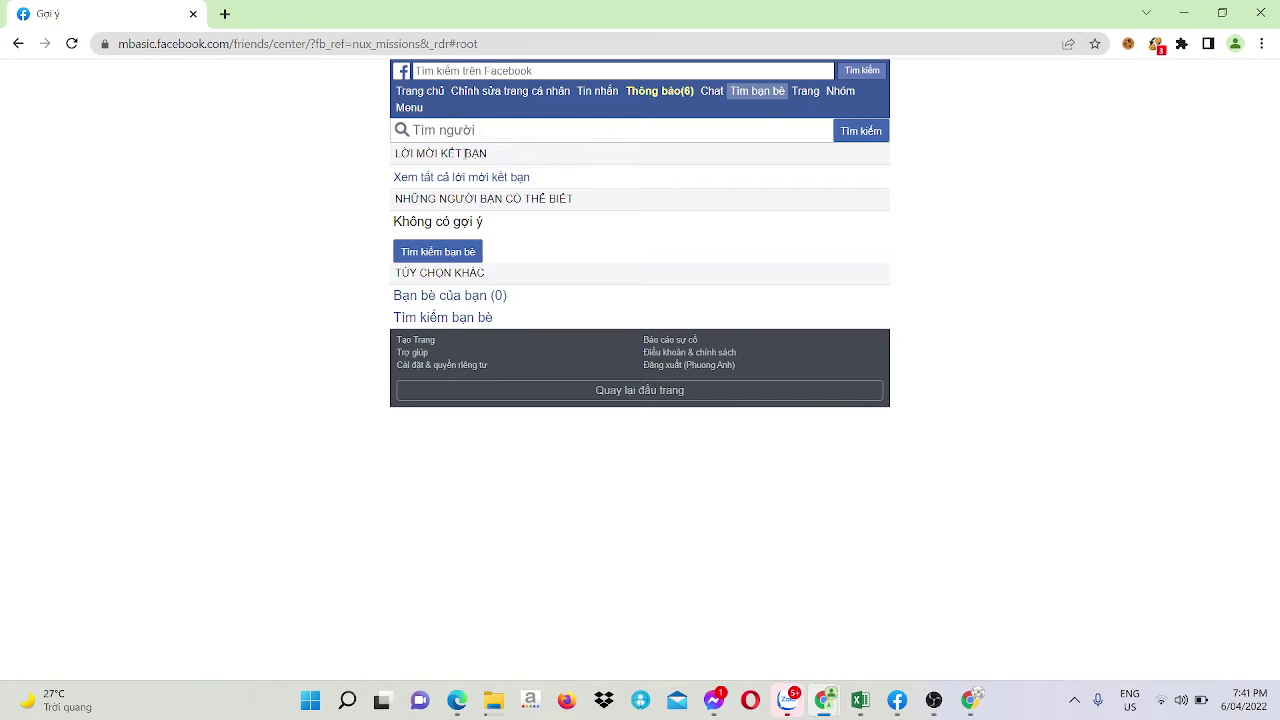
left_click(467, 183)
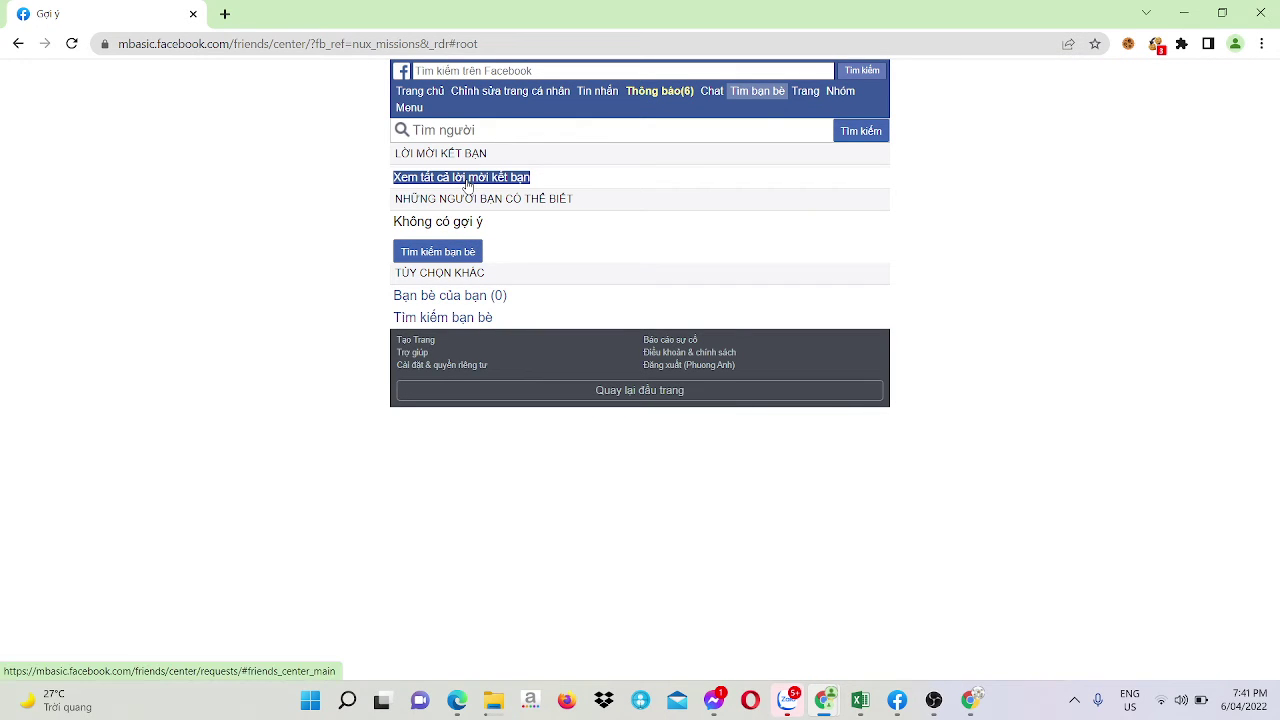
left_click_drag(495, 185, 297, 134)
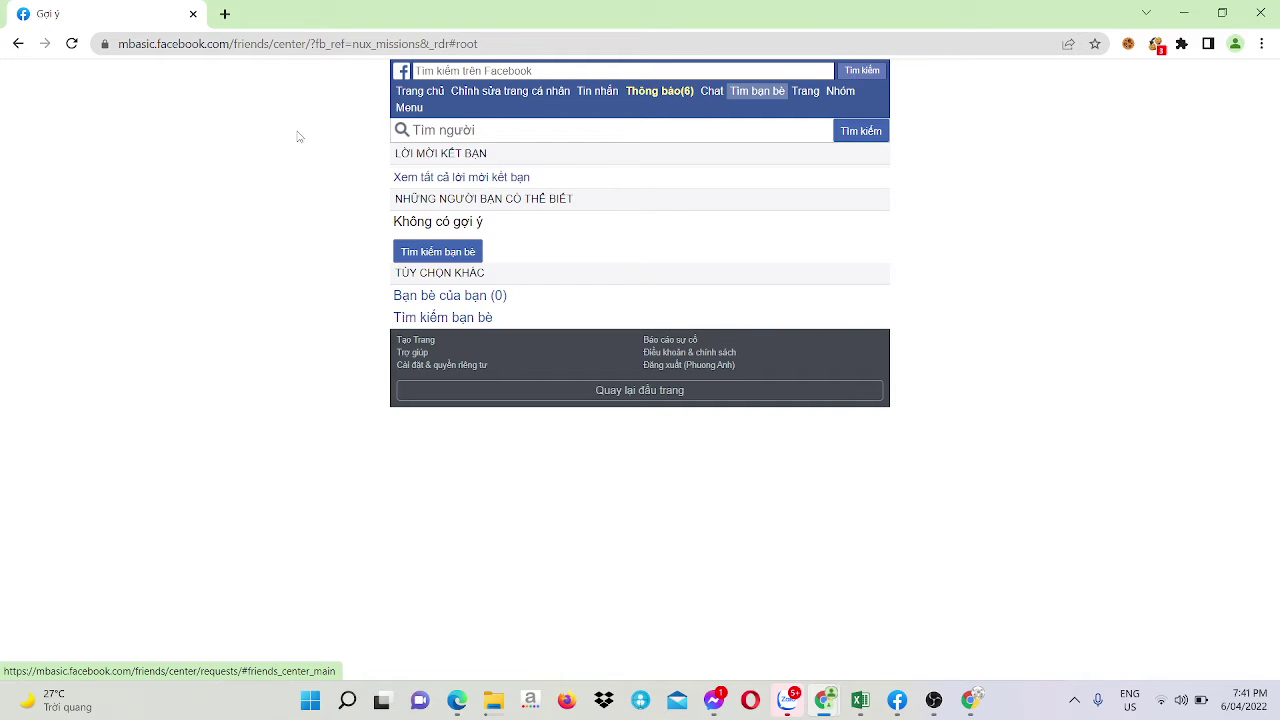
left_click(14, 45)
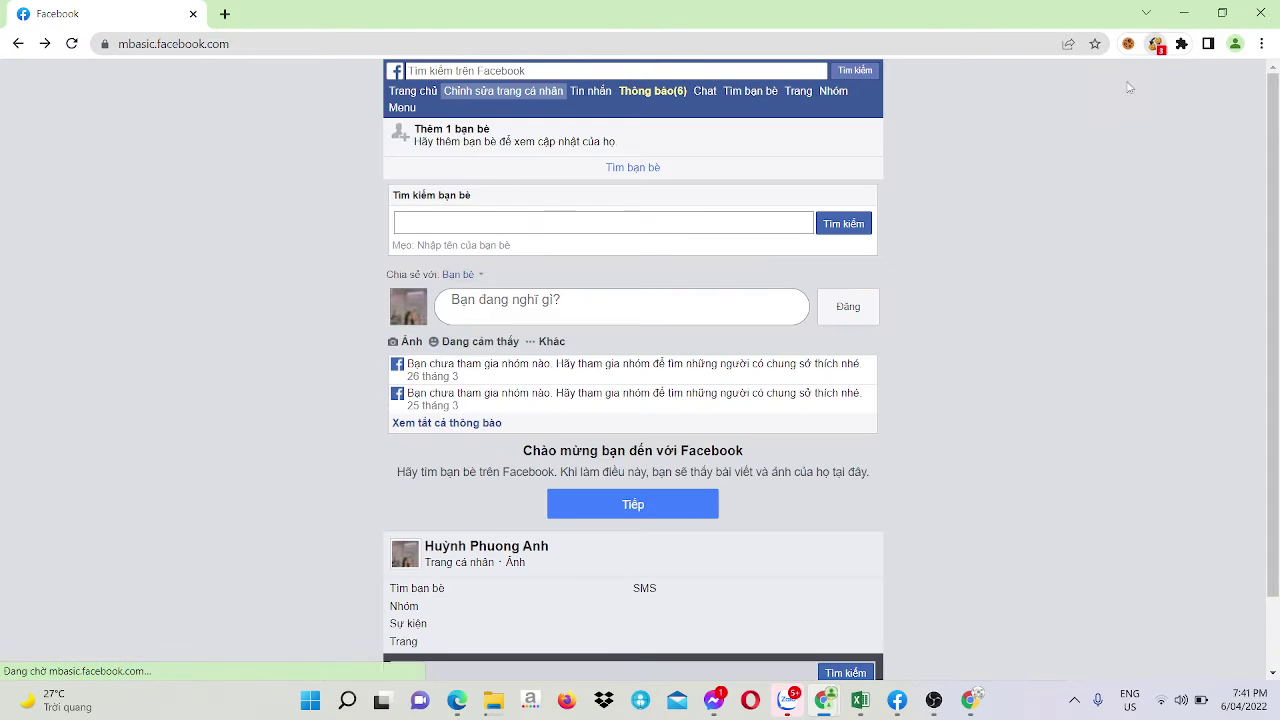
- Switch Swap My Cookies to New Profile #1, check the User Data copy progress and minimize its window
left_click(1155, 43)
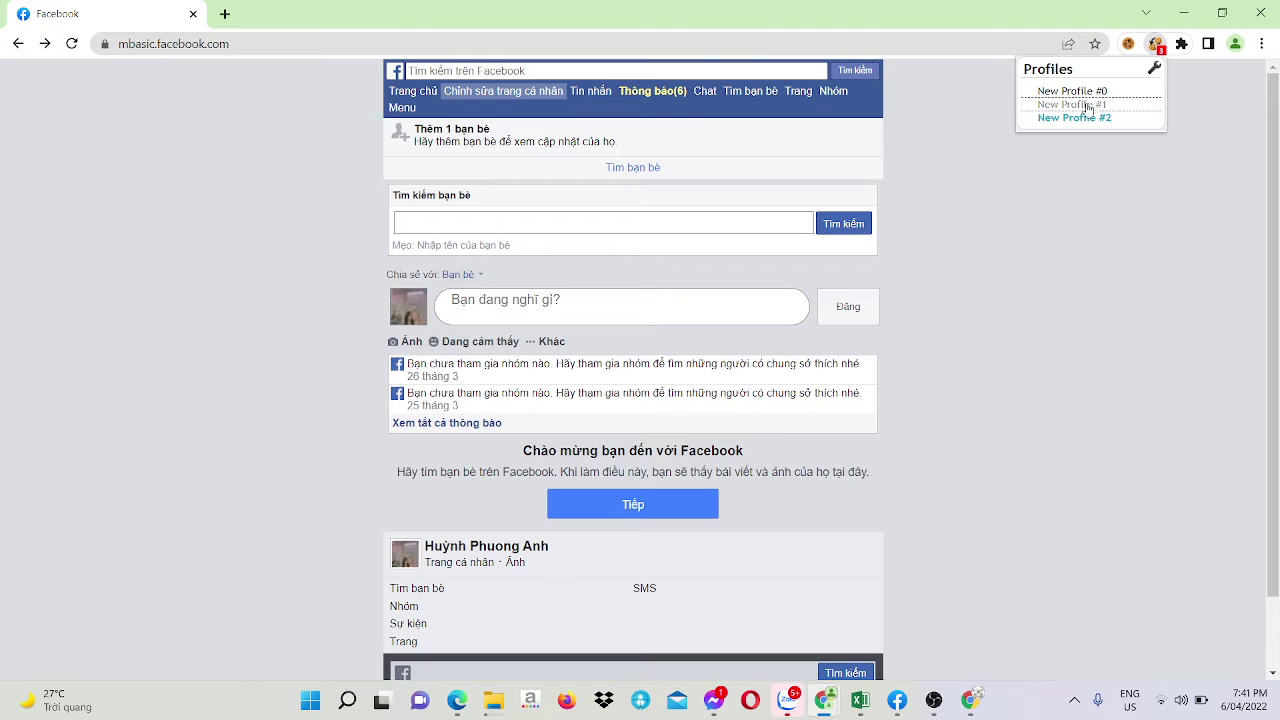
left_click(1086, 104)
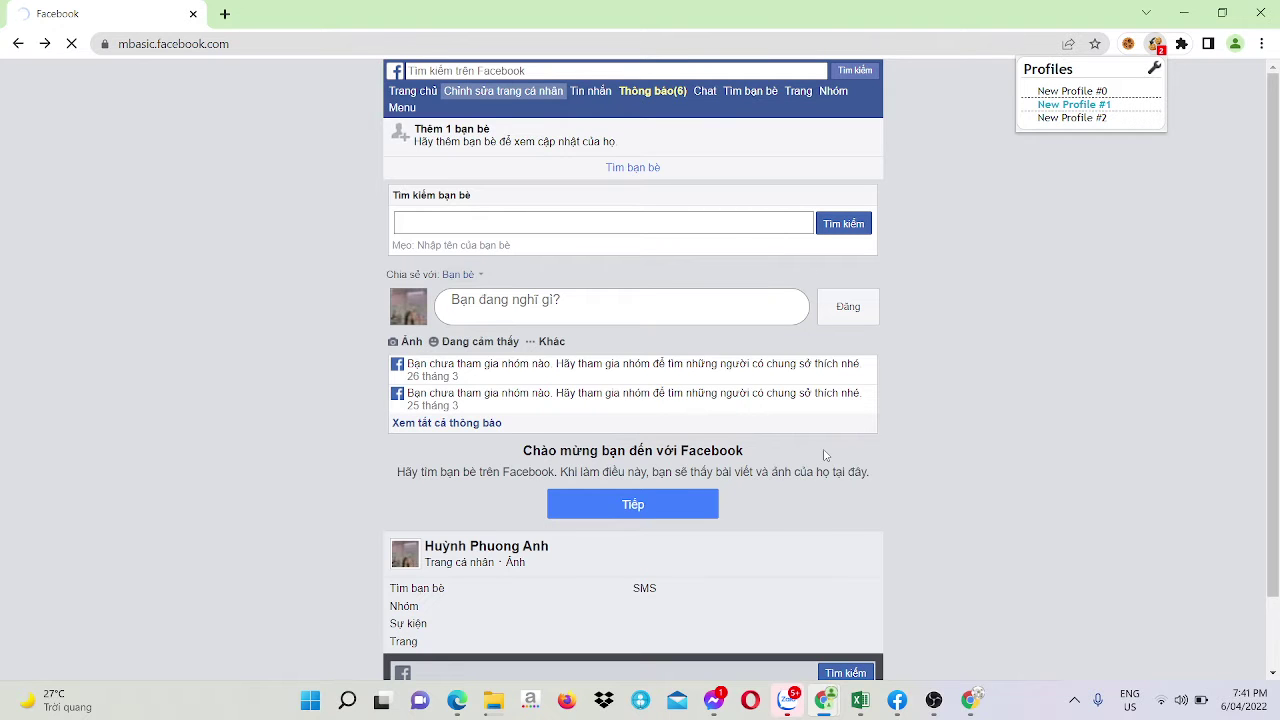
mouse_move(493, 700)
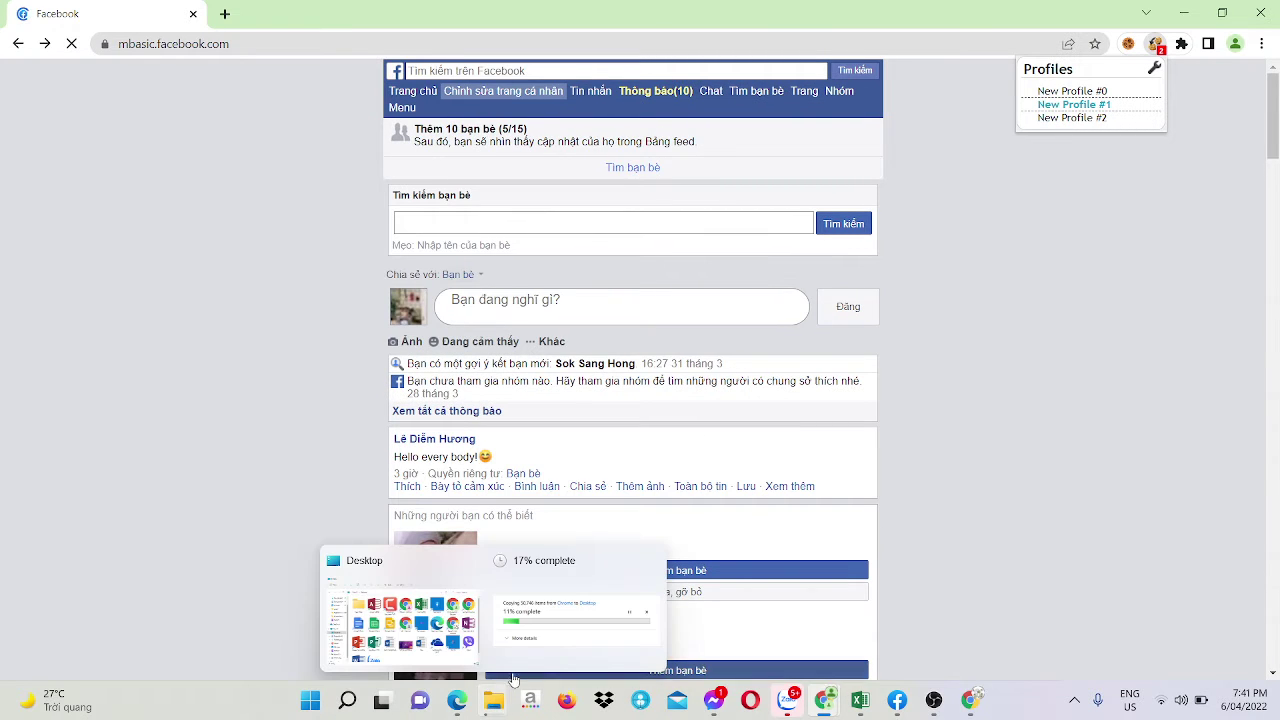
left_click(545, 657)
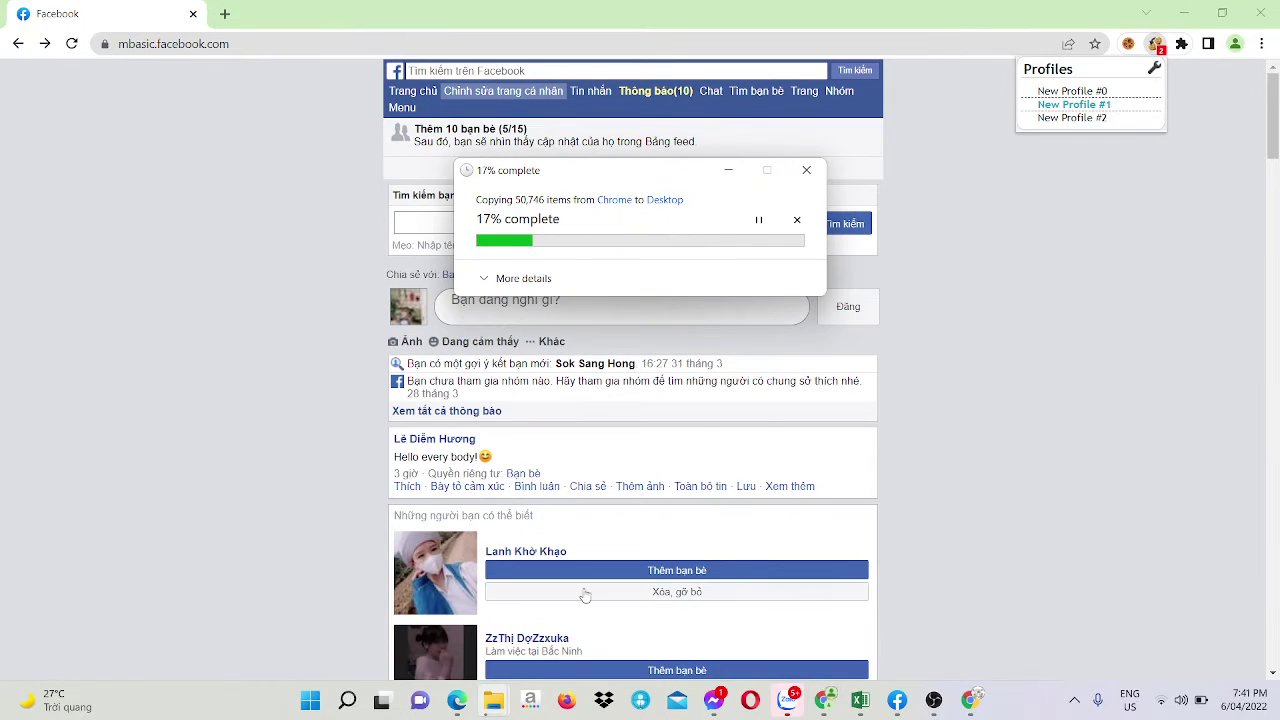
left_click(728, 170)
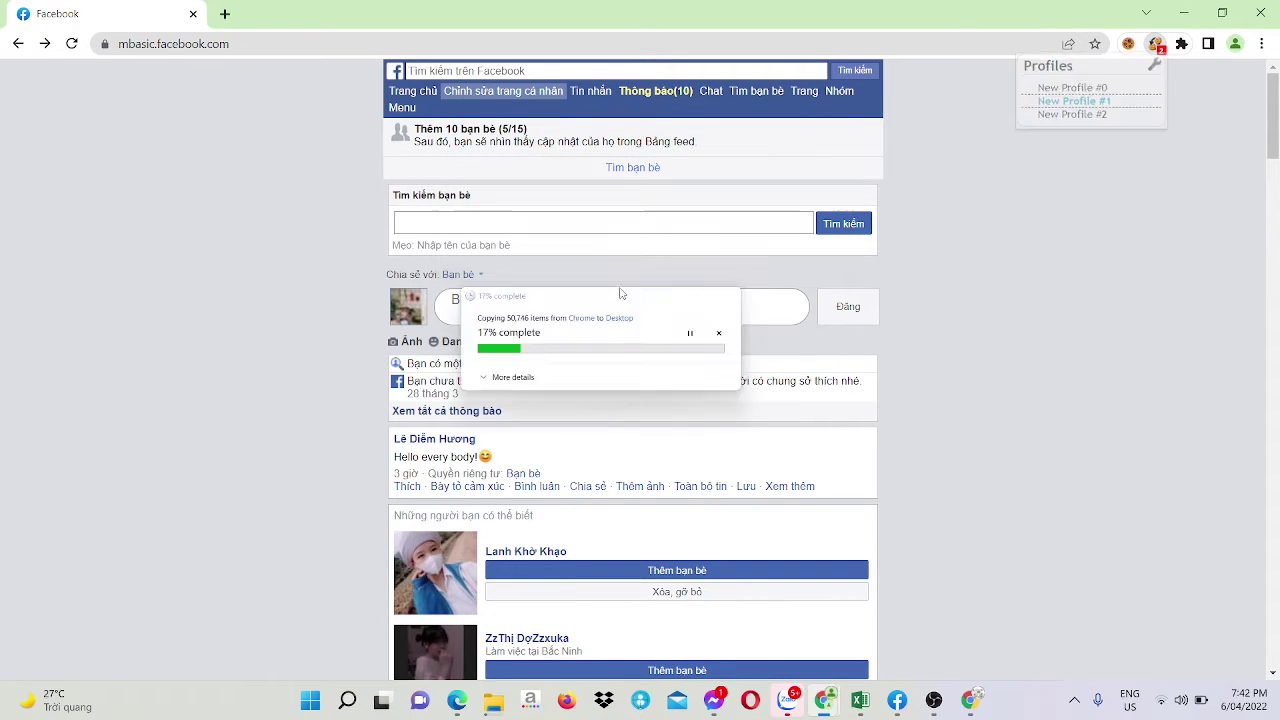
- Send a friend request to the first suggested person and return to the Trang chủ page
scroll(557, 449, "down", 3)
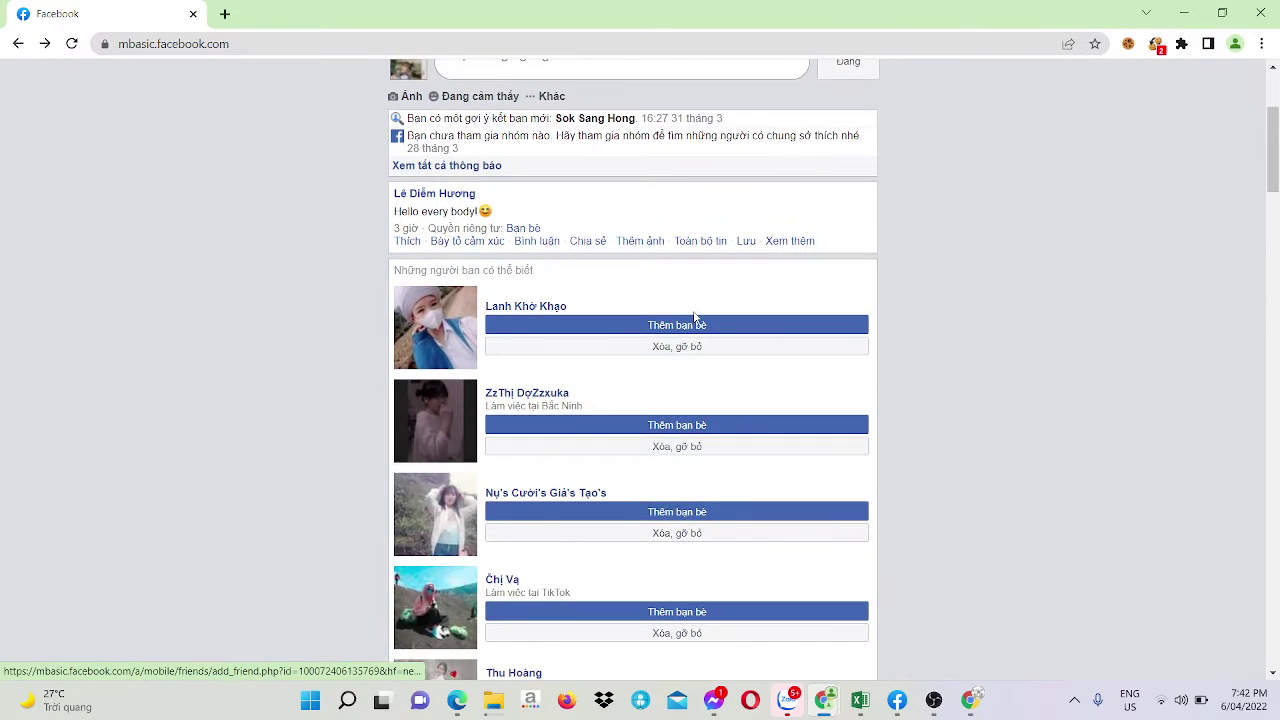
left_click(696, 330)
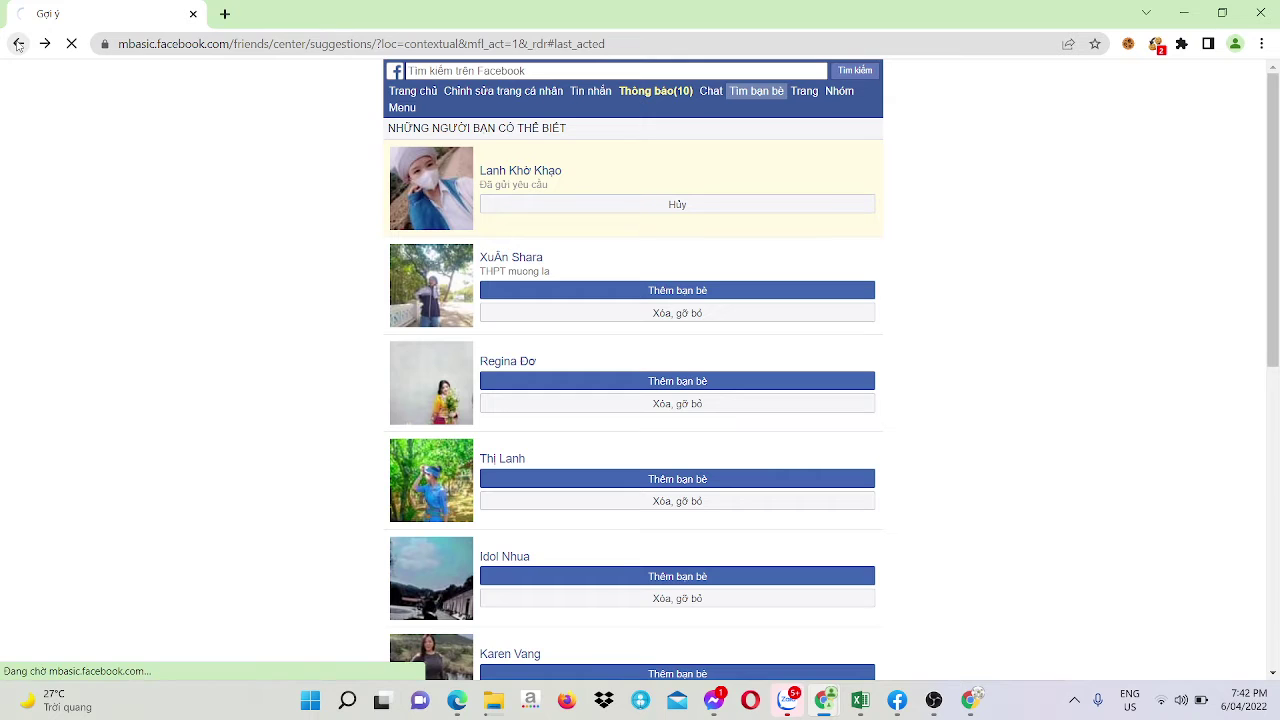
left_click(407, 93)
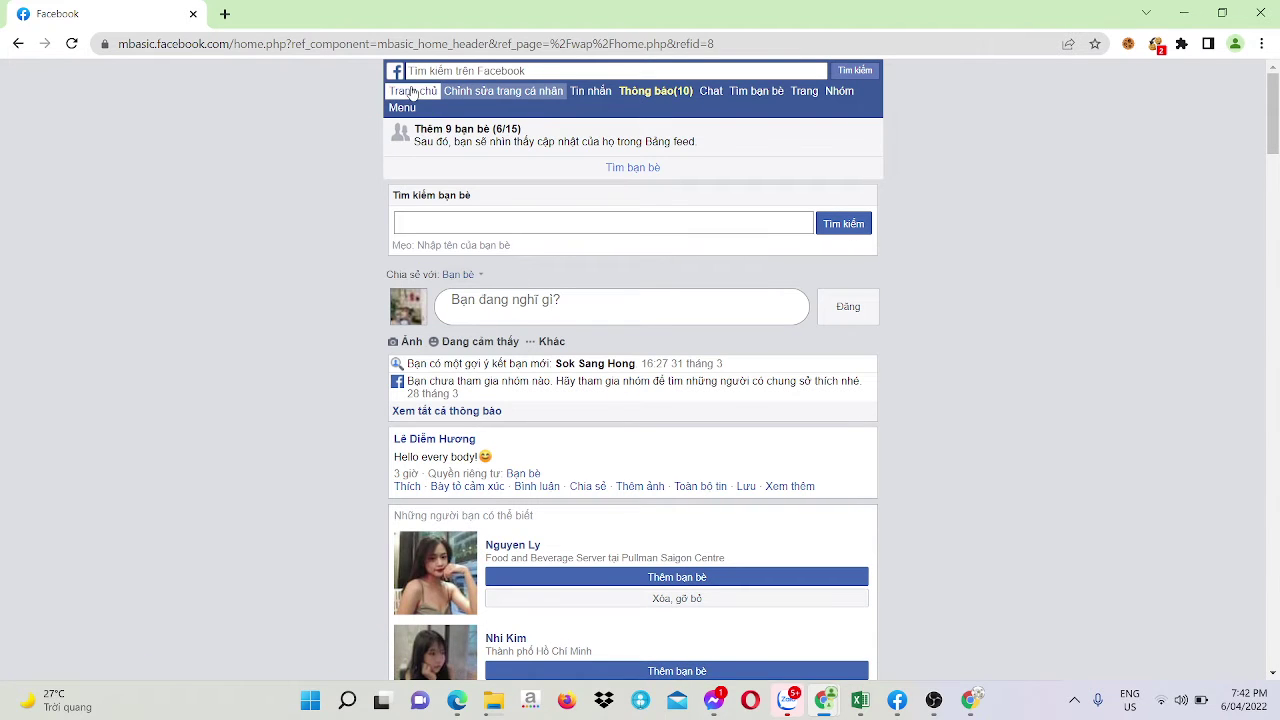
- Look through the home page, go back to the Google results and reopen mbasic Facebook
scroll(480, 262, "down", 3)
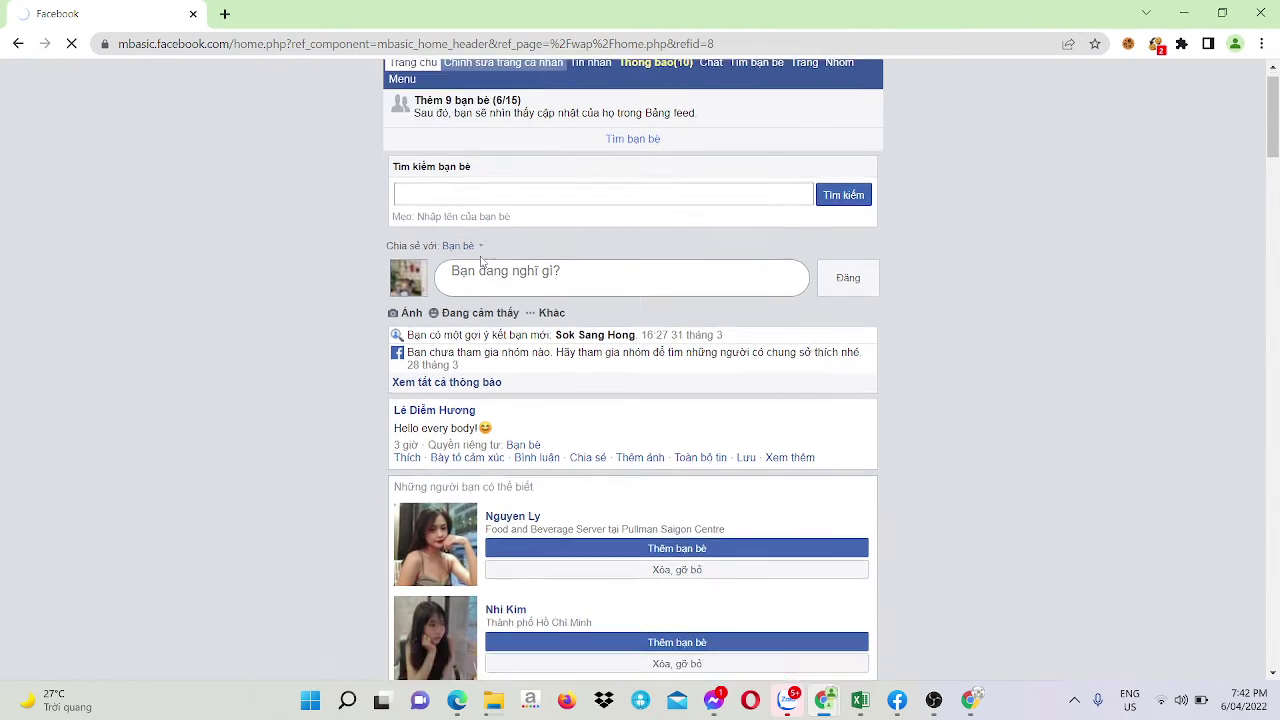
scroll(480, 262, "down", 5)
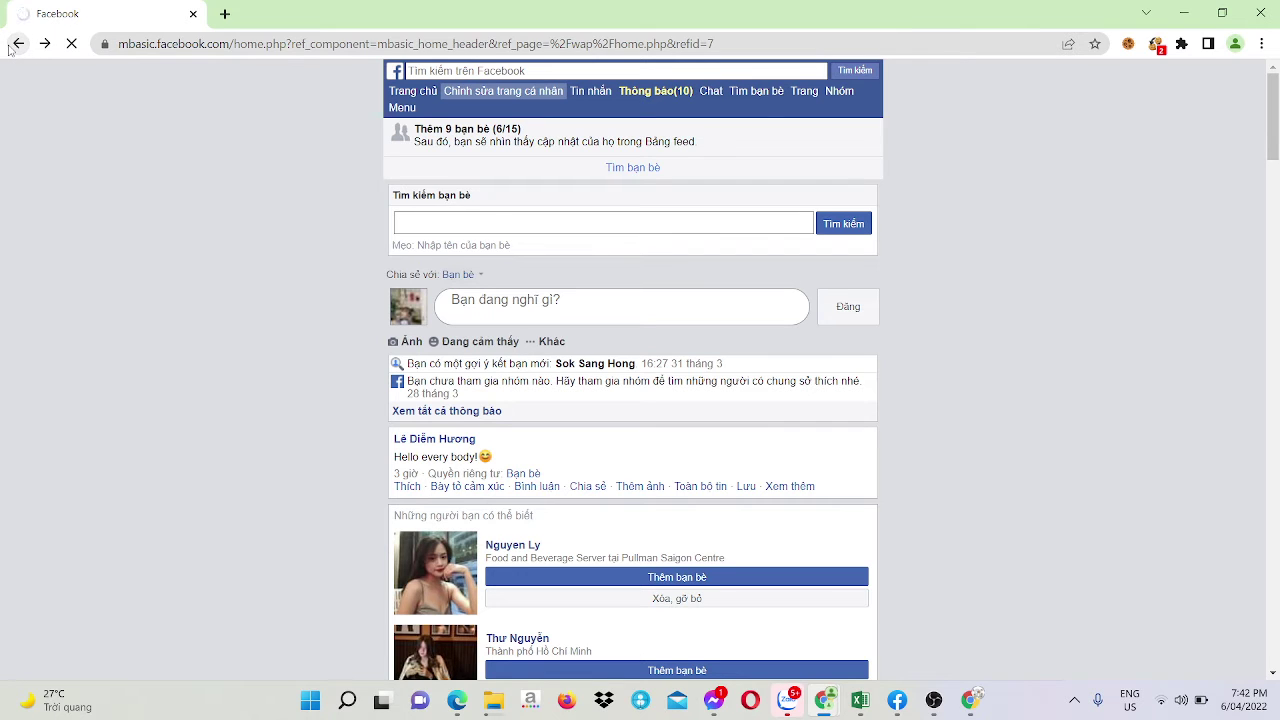
left_click(9, 49)
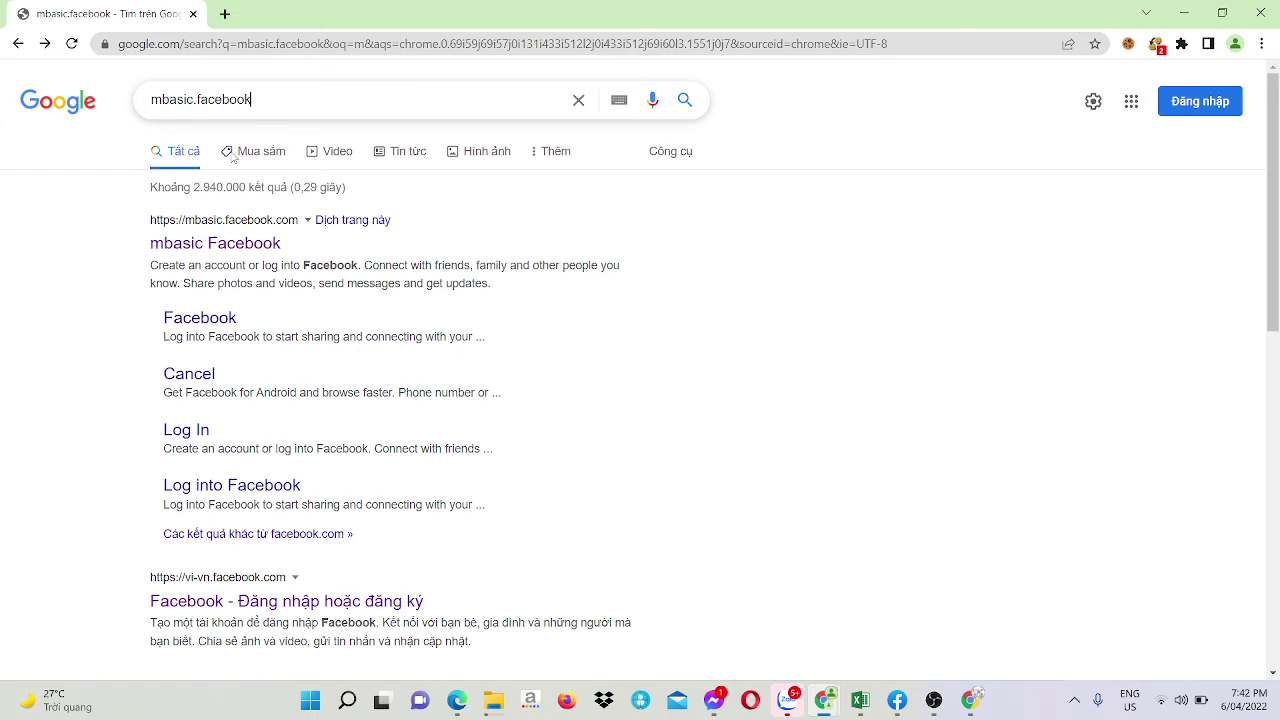
left_click(232, 100)
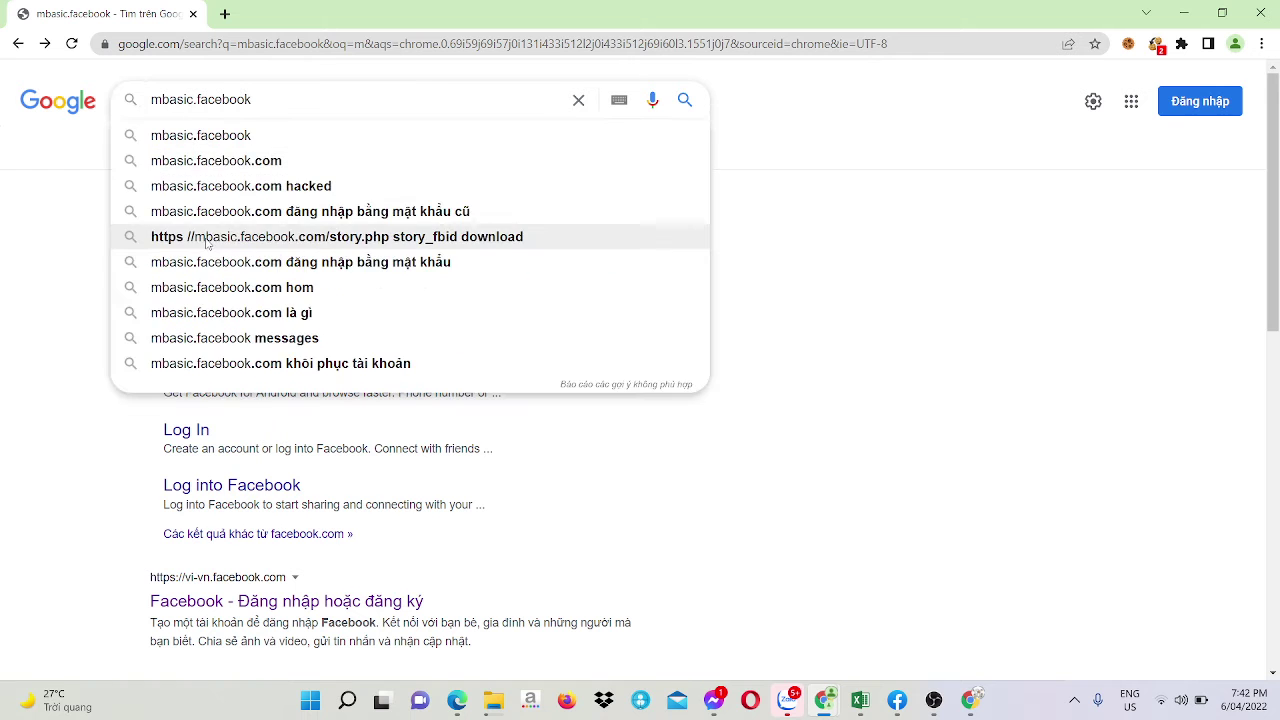
left_click(207, 238)
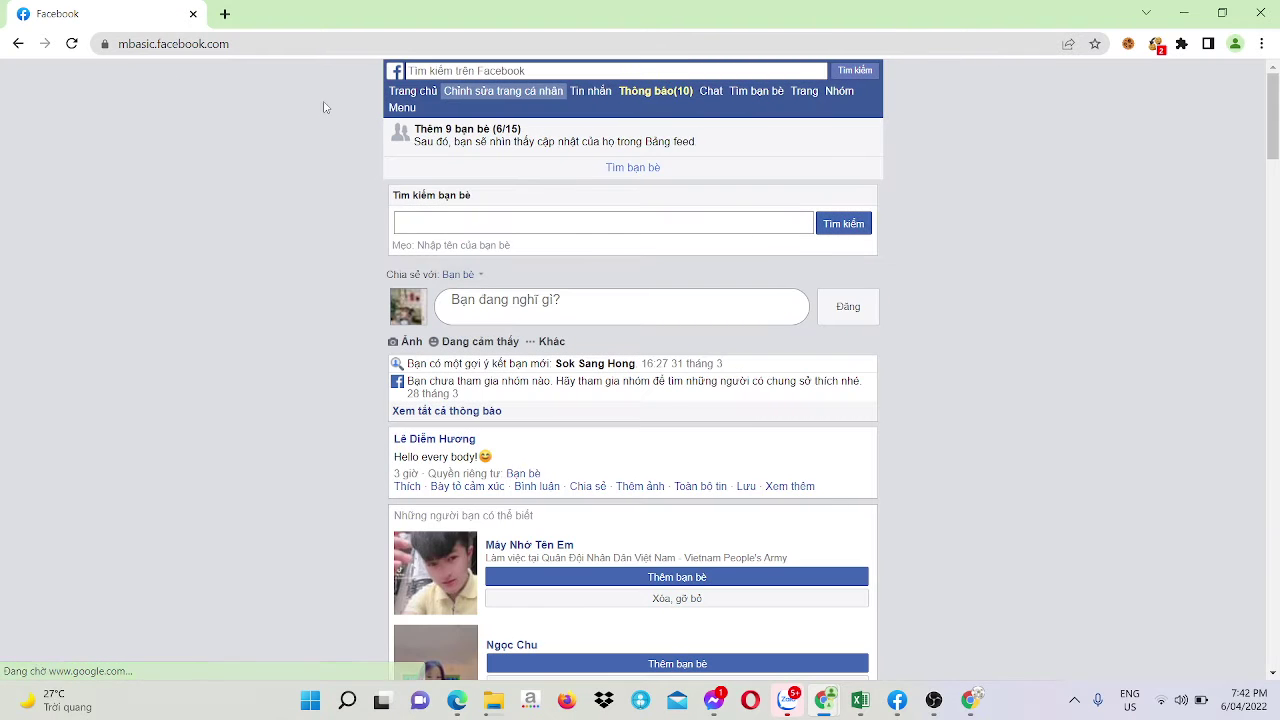
- Open Trang chủ again and look through the long list of suggested friends
left_click(418, 95)
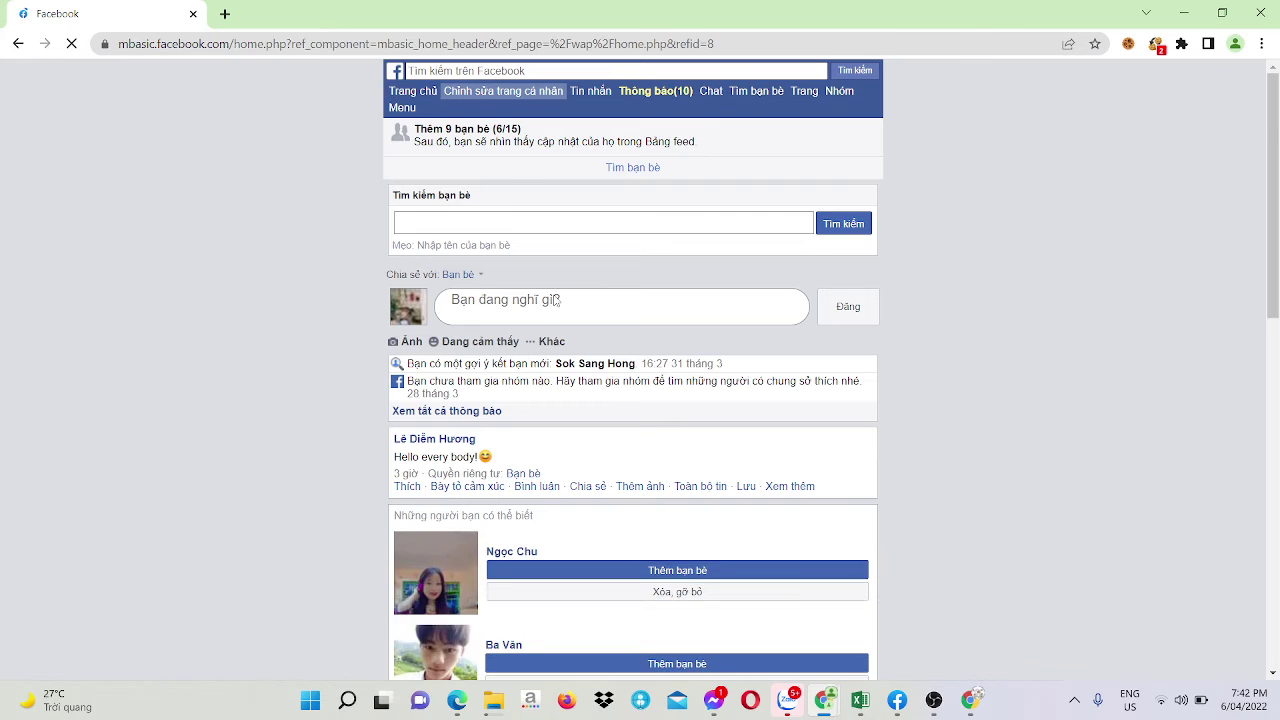
scroll(556, 300, "down", 12)
scroll(555, 300, "down", 12)
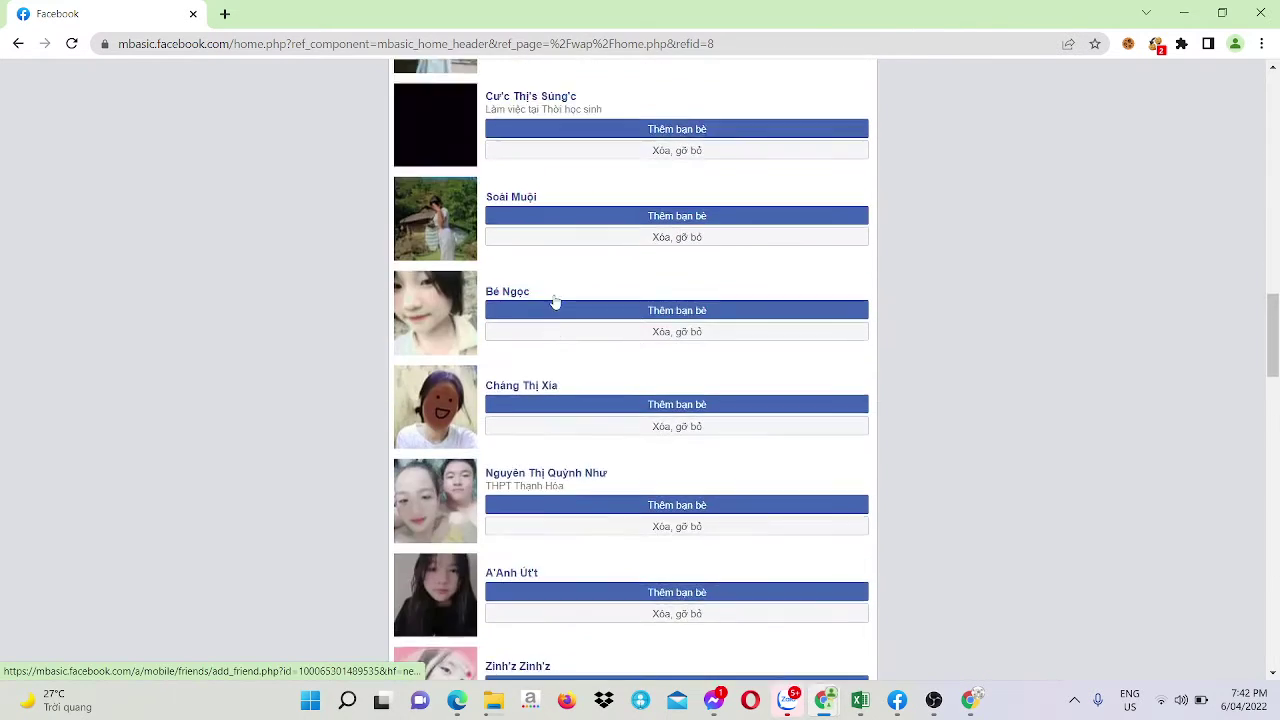
- Look through the suggested posts to the end of the home feed and load more stories with Xem tin khác
scroll(553, 300, "up", 2)
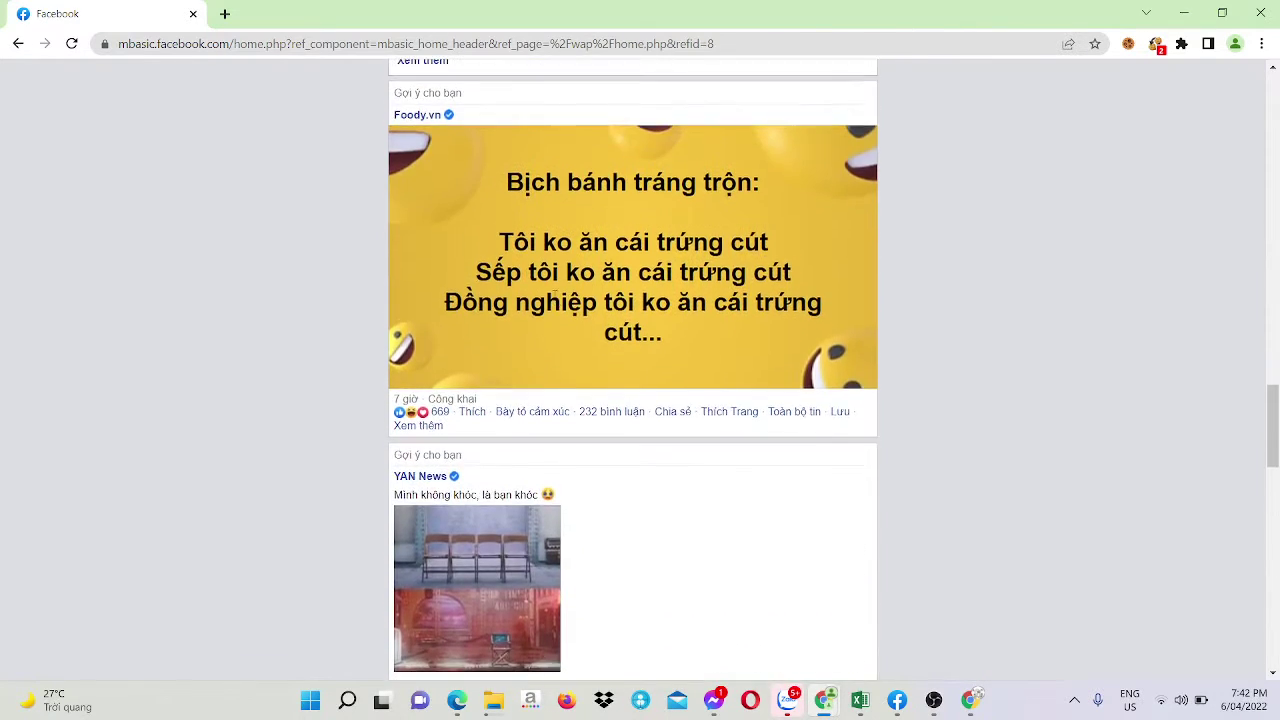
scroll(553, 300, "down", 7)
scroll(554, 295, "down", 3)
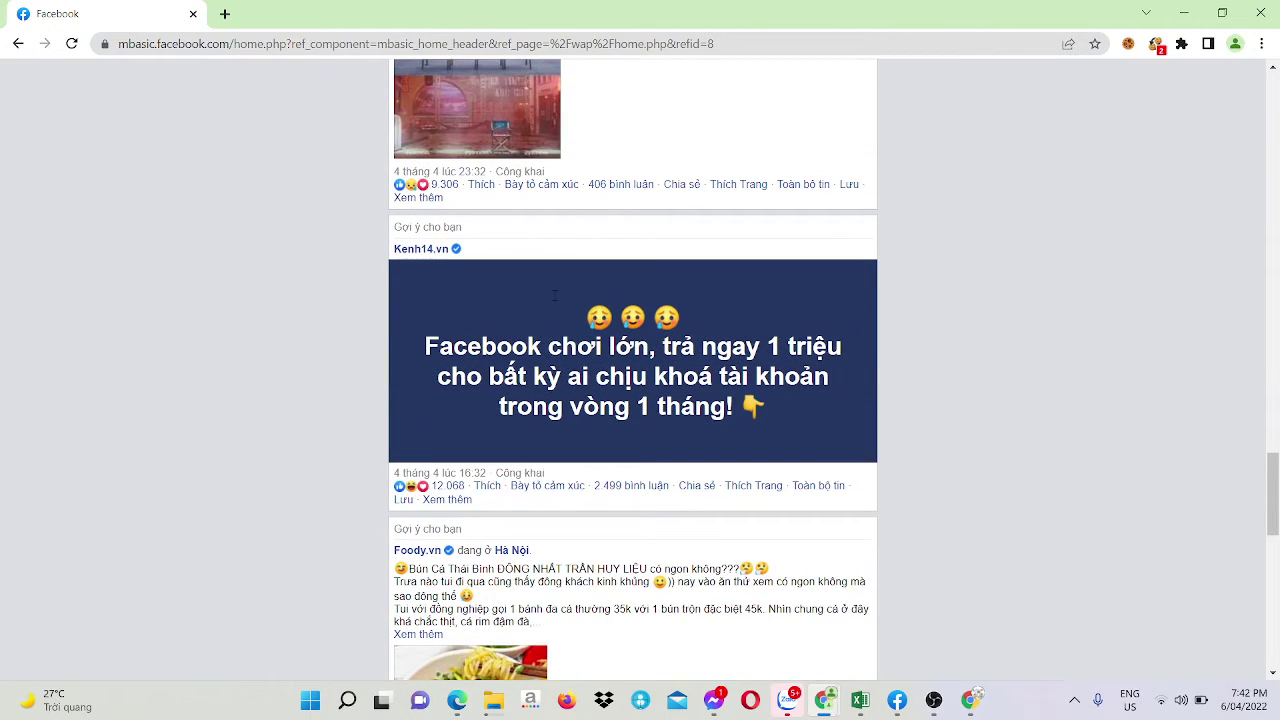
left_click_drag(595, 308, 597, 340)
left_click(597, 340)
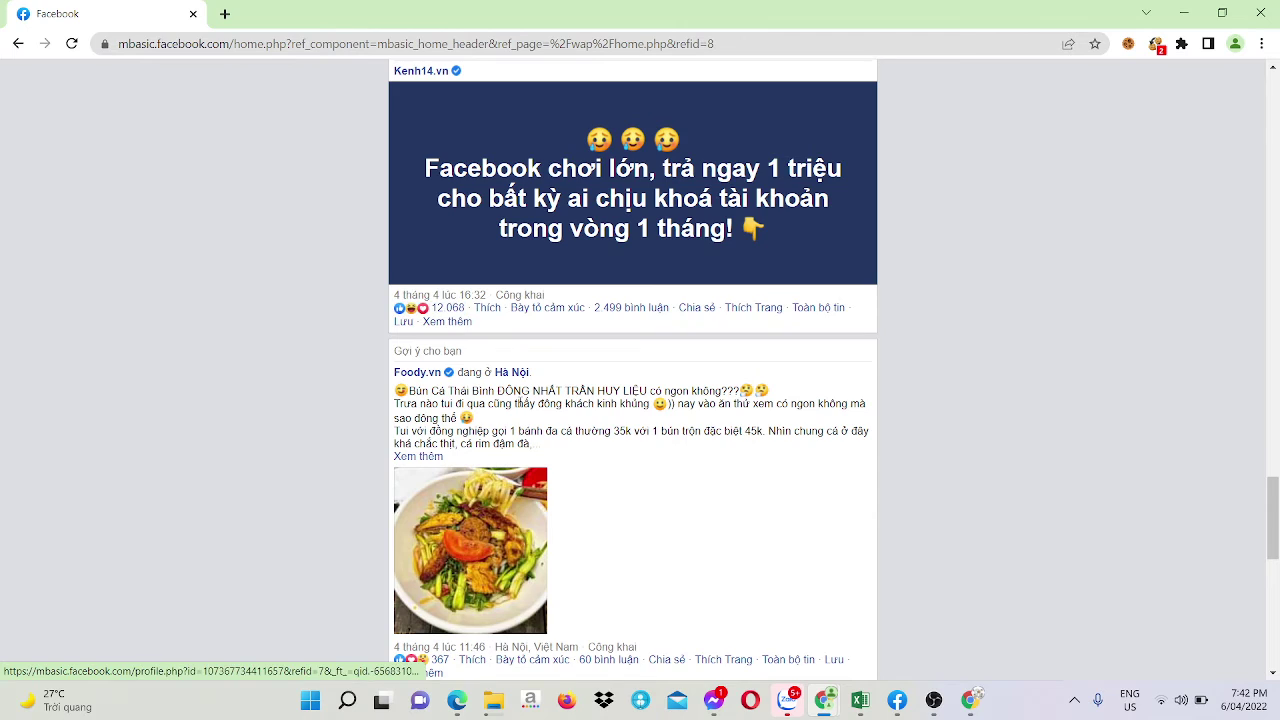
scroll(520, 401, "down", 9)
scroll(520, 401, "down", 5)
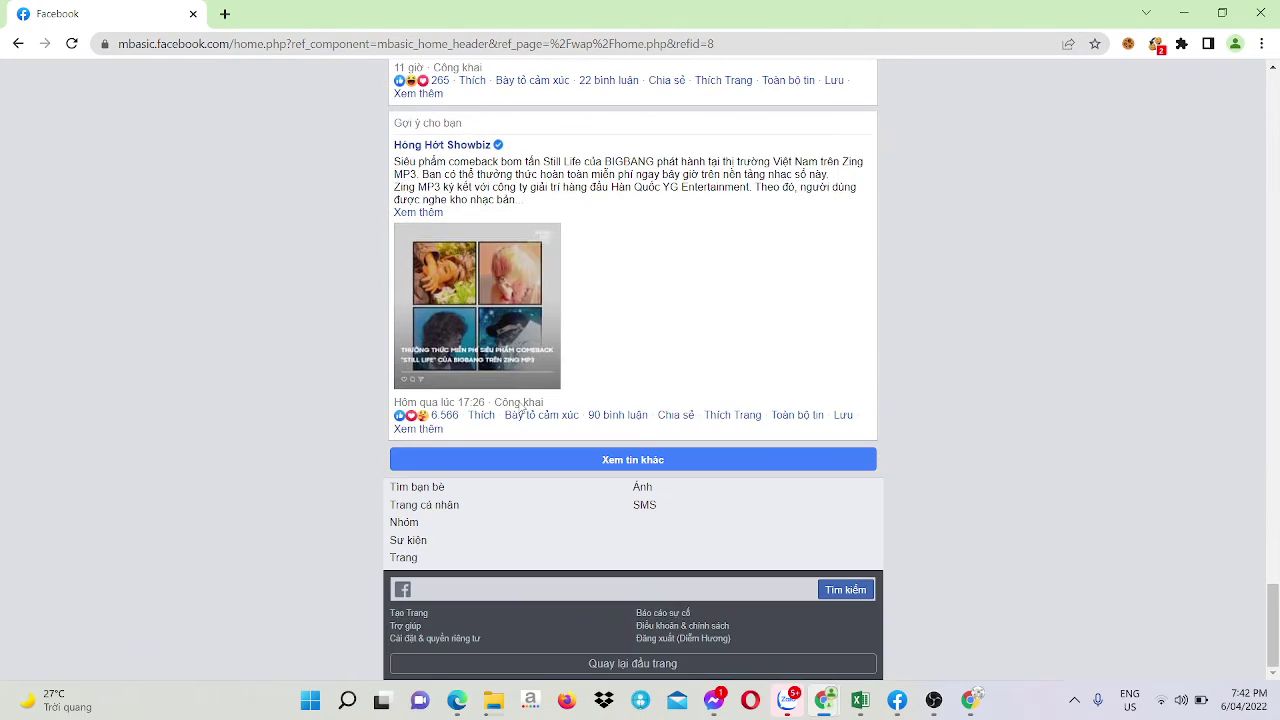
scroll(519, 402, "up", 11)
scroll(517, 405, "down", 8)
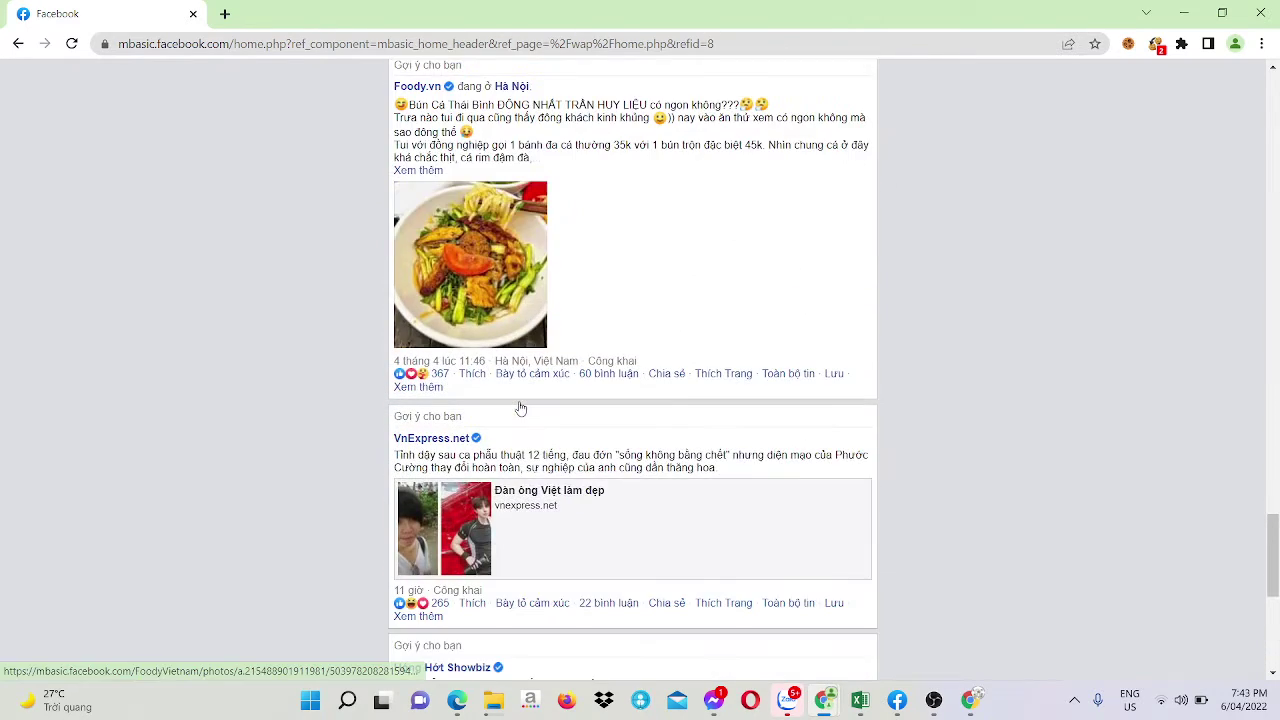
left_click(642, 637)
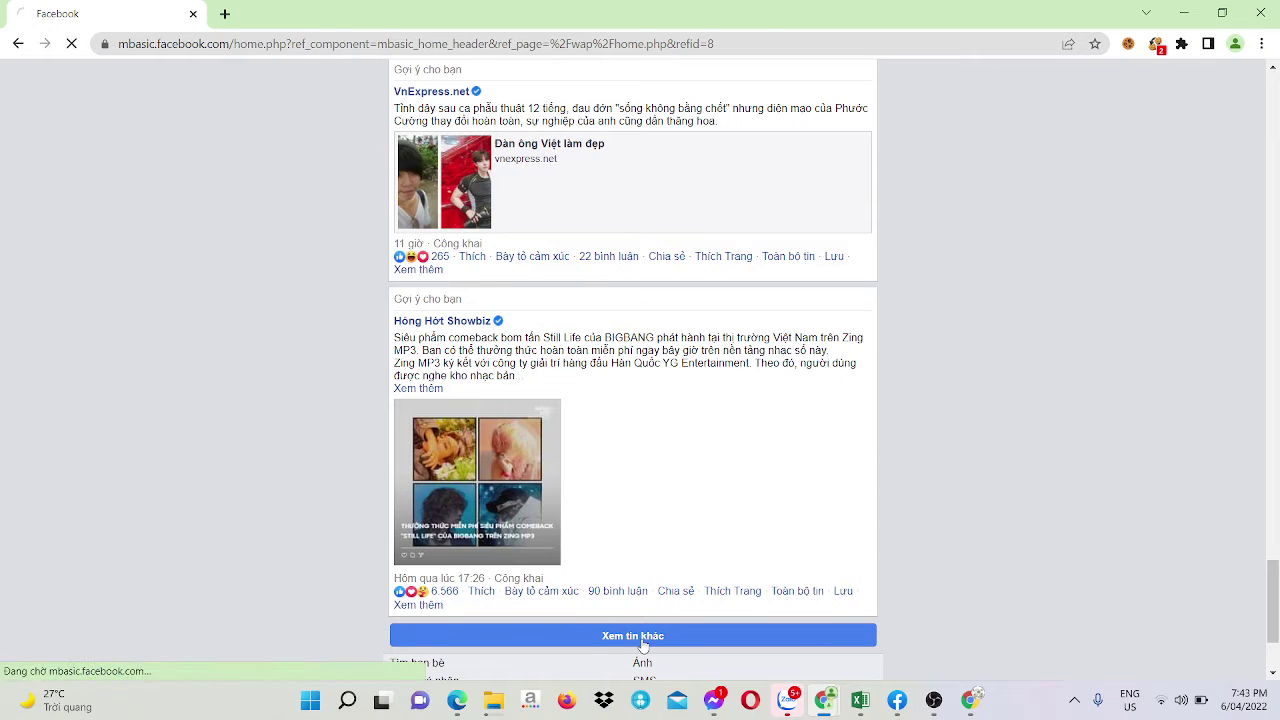
scroll(642, 645, "down", 2)
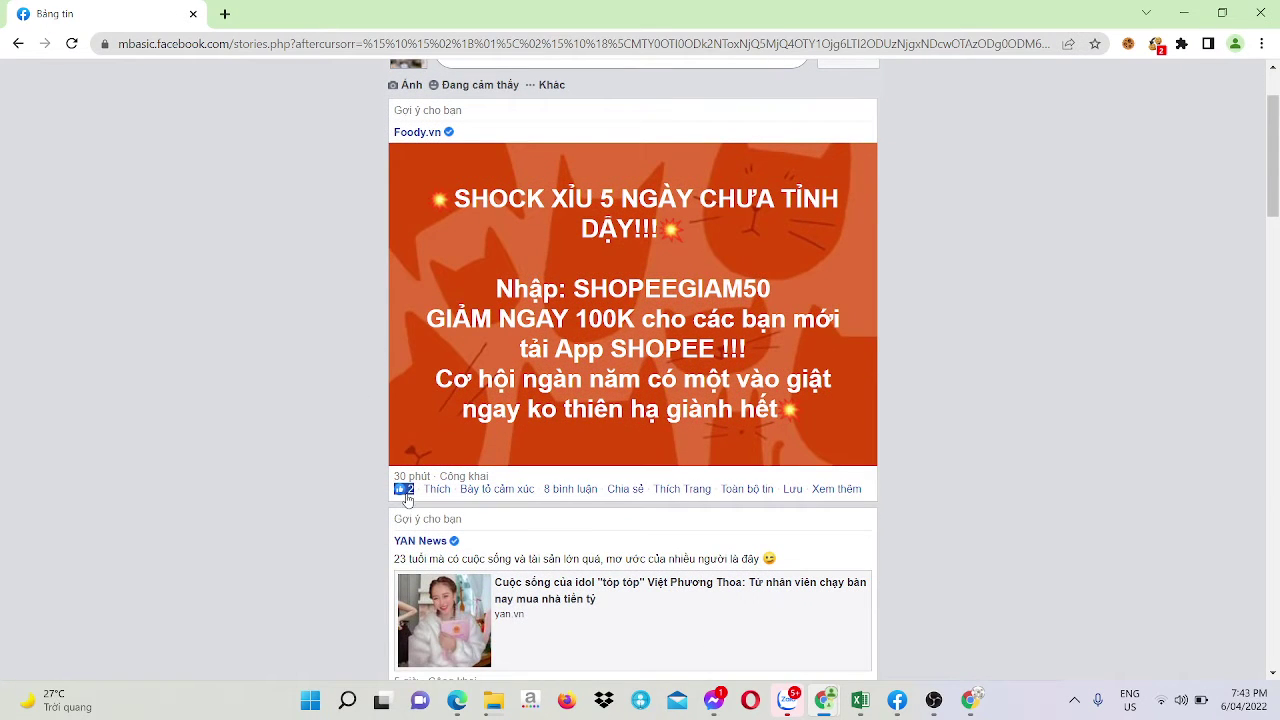
- View who reacted to the Foody.vn post about SHOPEEGIAM50, return to the post and like it
left_click(405, 495)
scroll(407, 500, "down", 6)
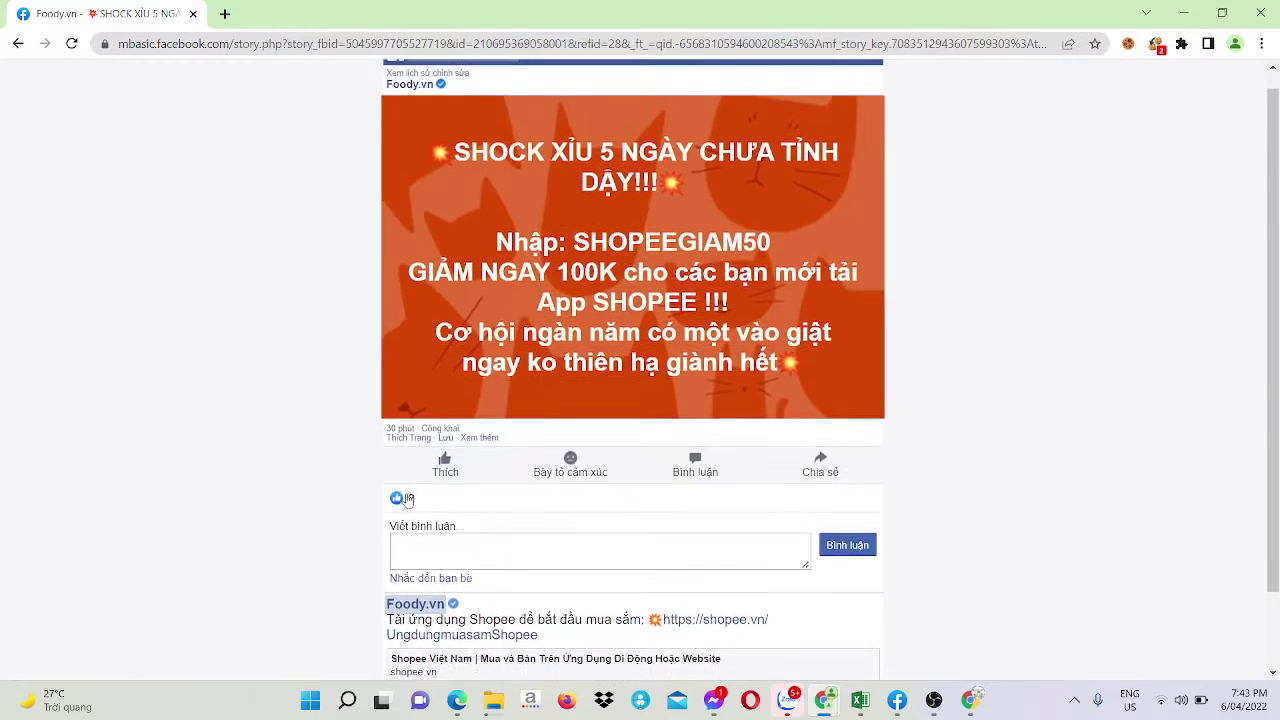
scroll(407, 499, "down", 1)
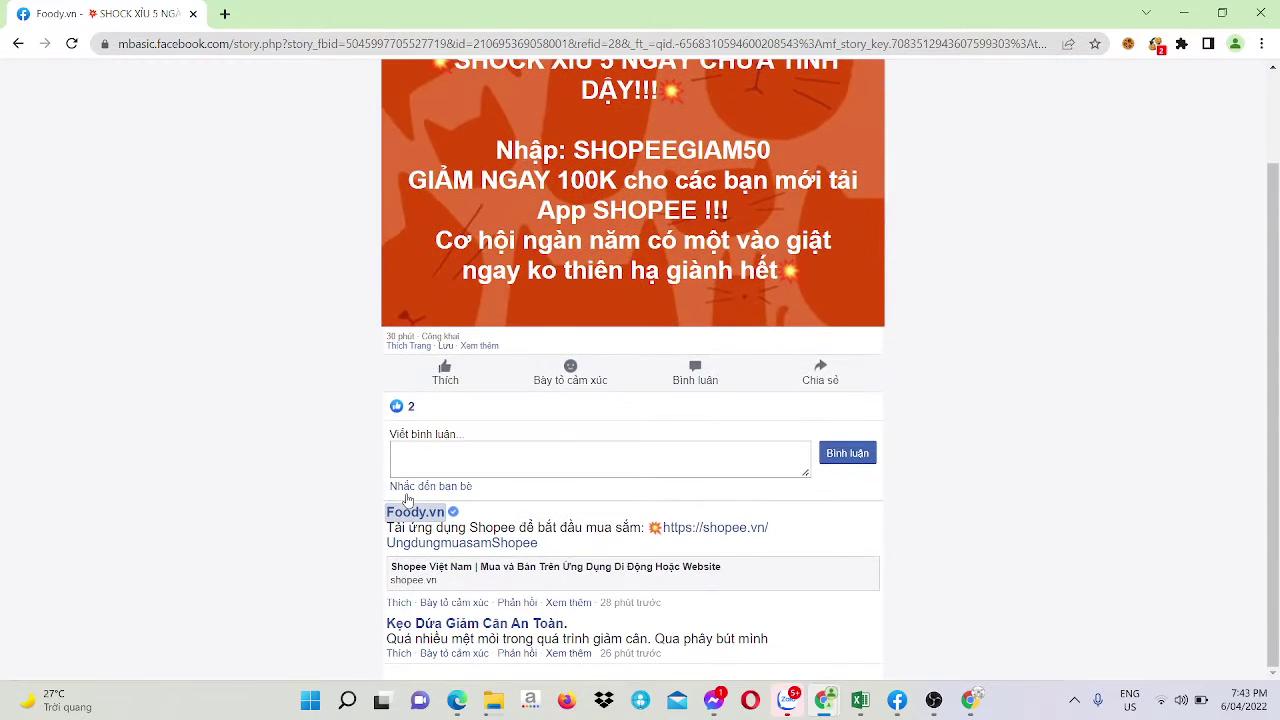
left_click(401, 407)
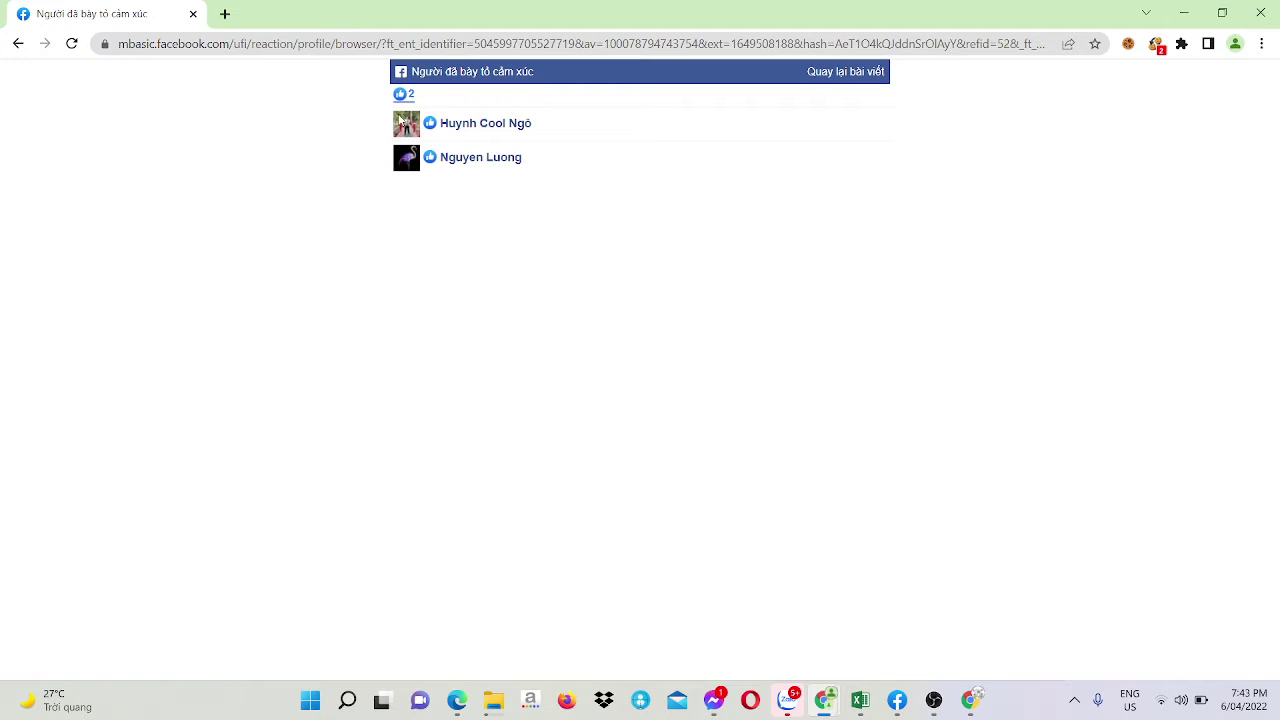
left_click(18, 44)
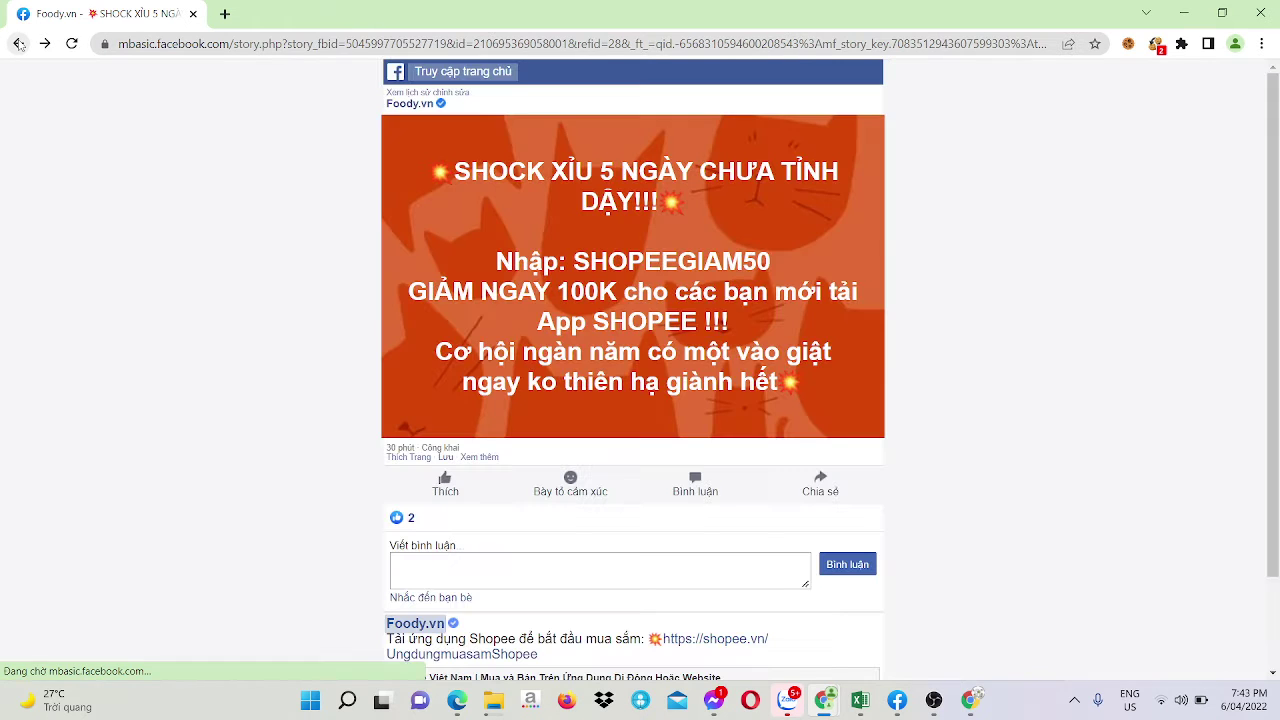
left_click(445, 484)
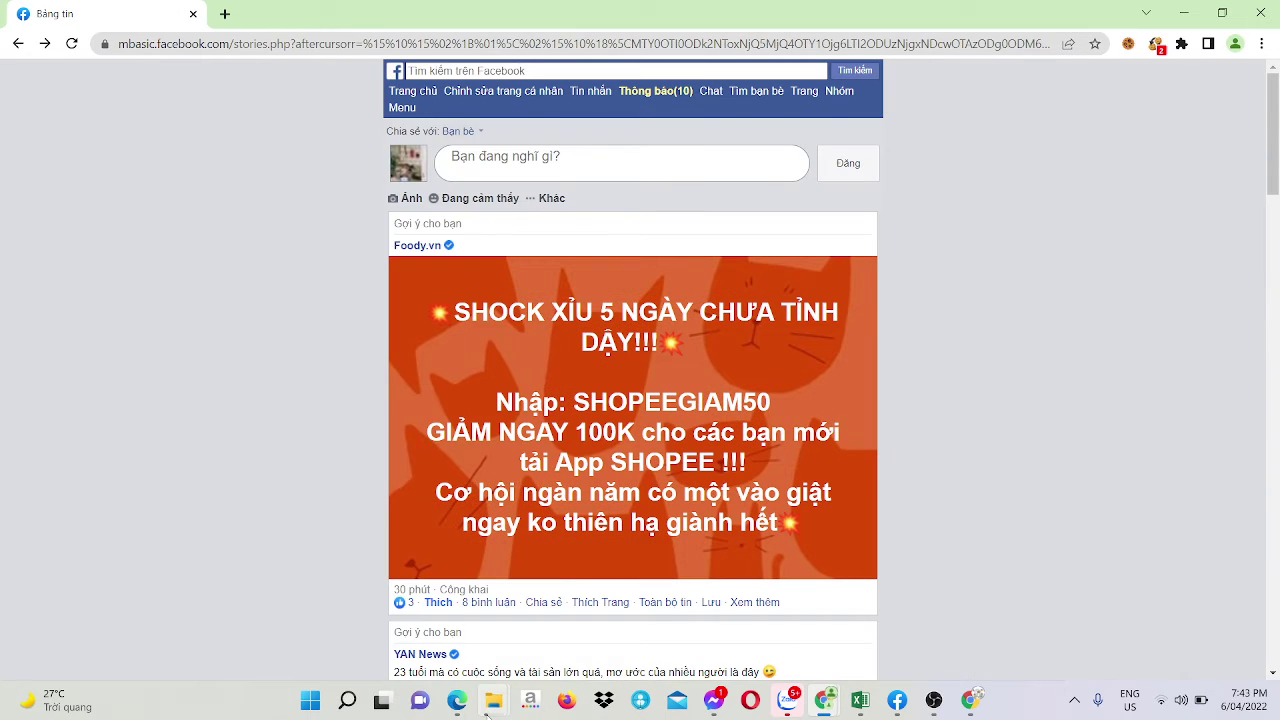
- Bring up the User Data copy window to check its progress
mouse_move(487, 712)
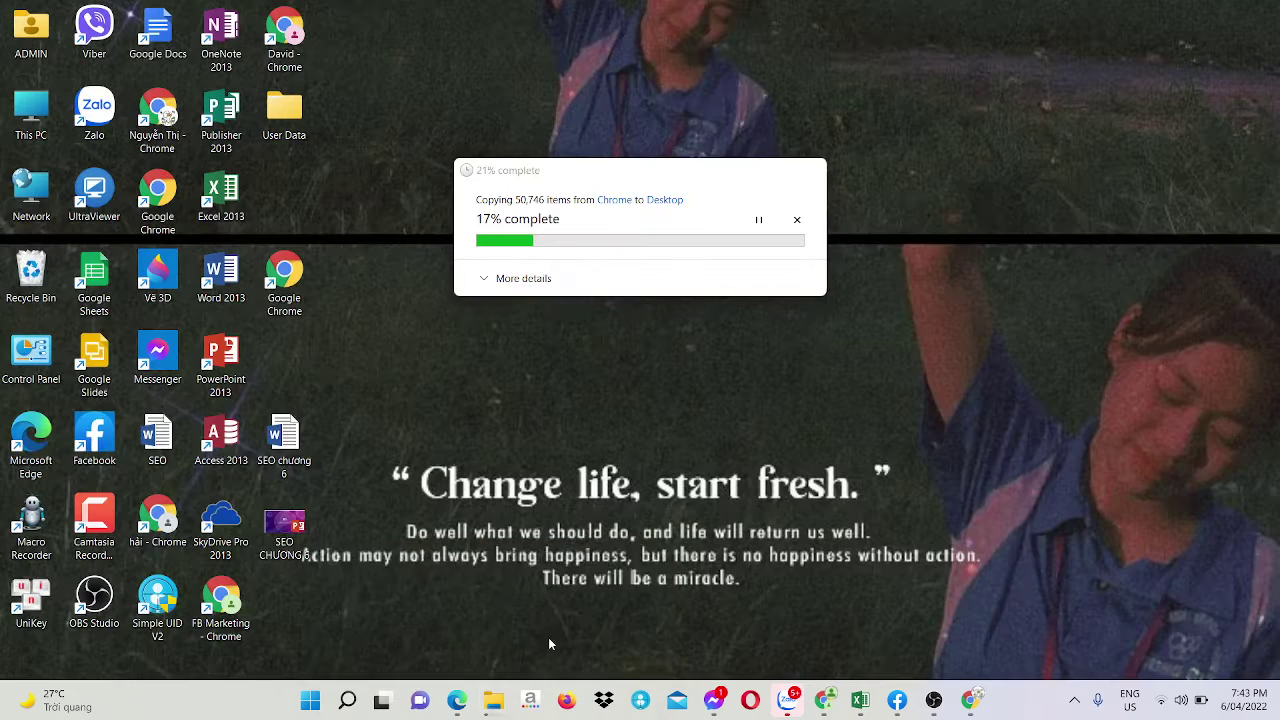
left_click(548, 637)
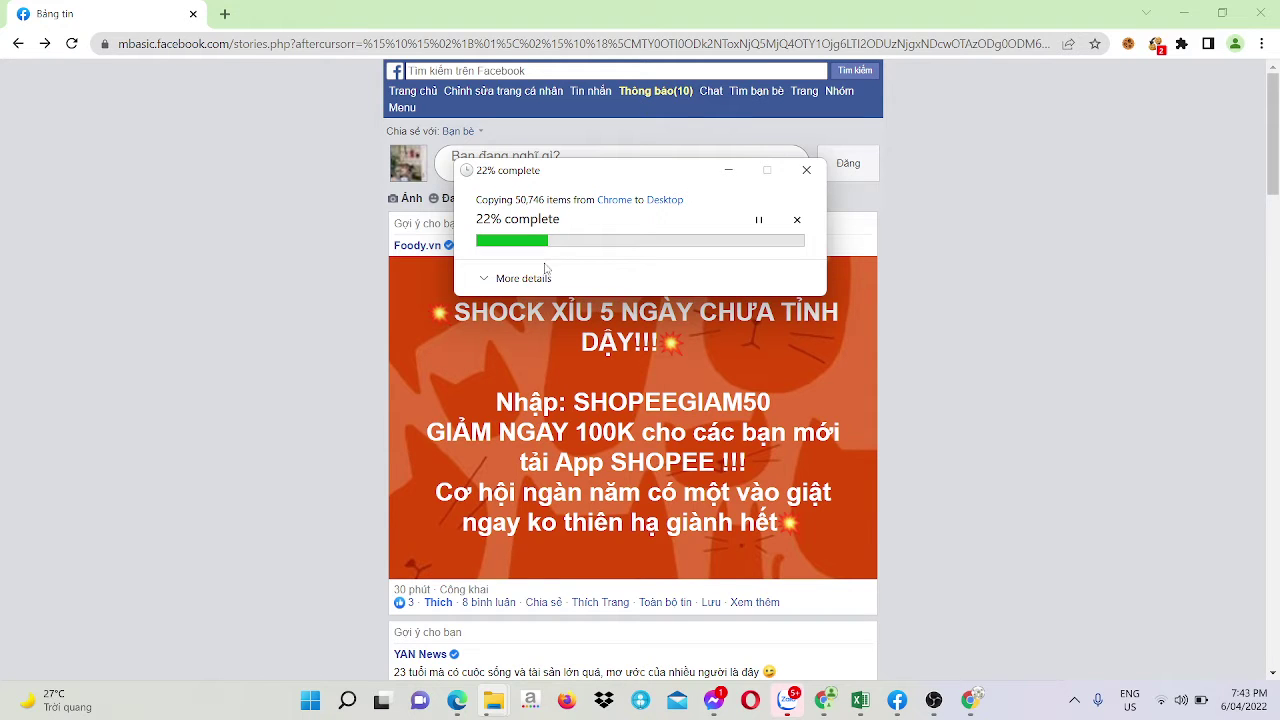
mouse_move(455, 706)
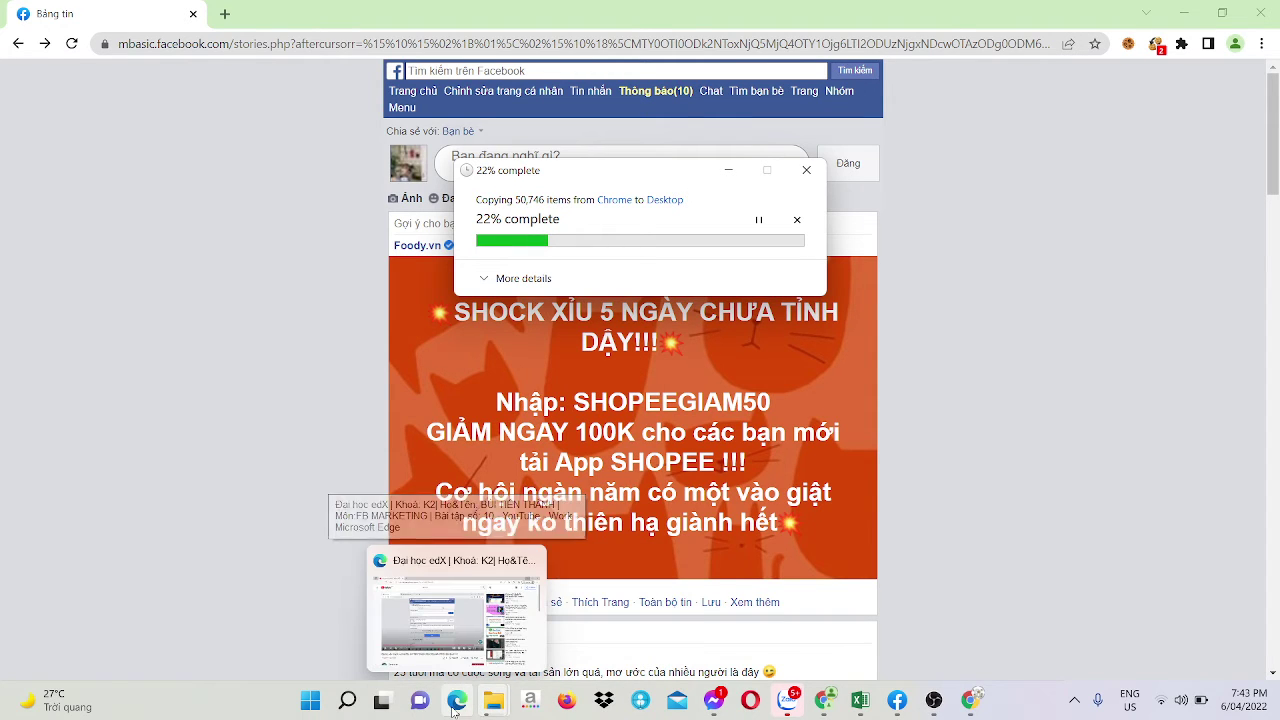
- Switch to the Desktop folder in File Explorer, look inside its User Data copy and go back
mouse_move(503, 713)
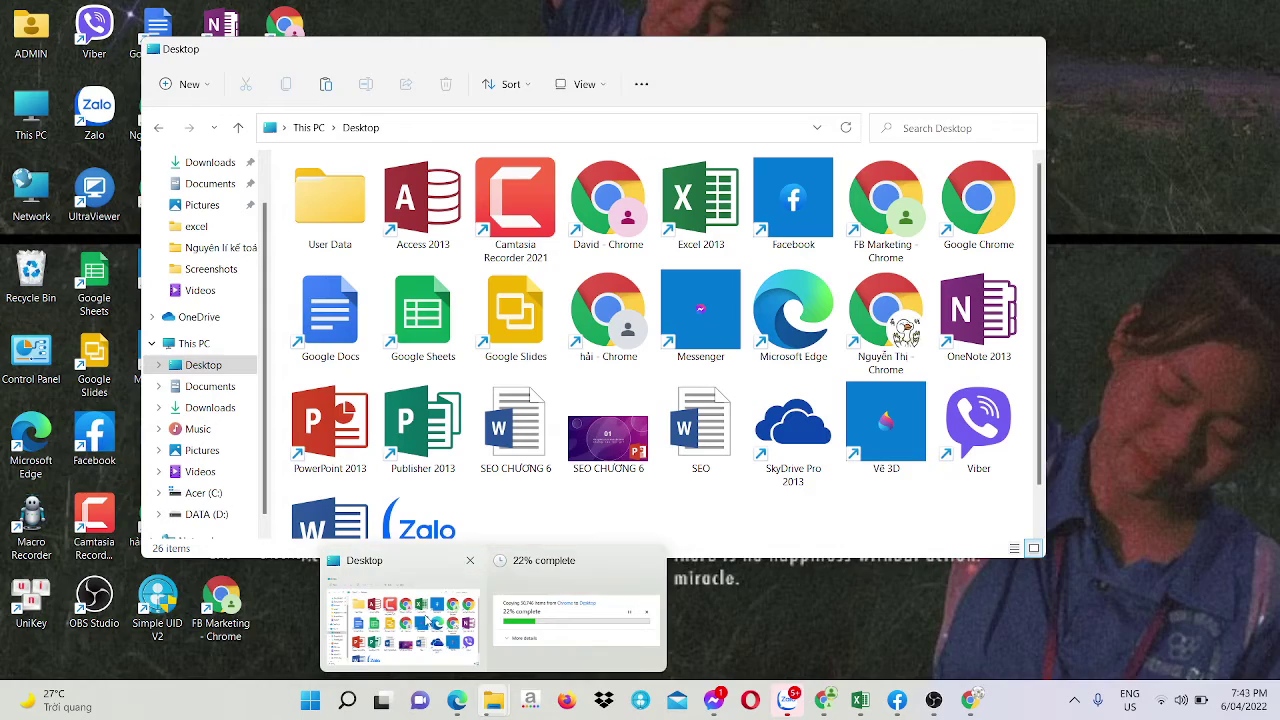
left_click(441, 640)
scroll(512, 432, "down", 1)
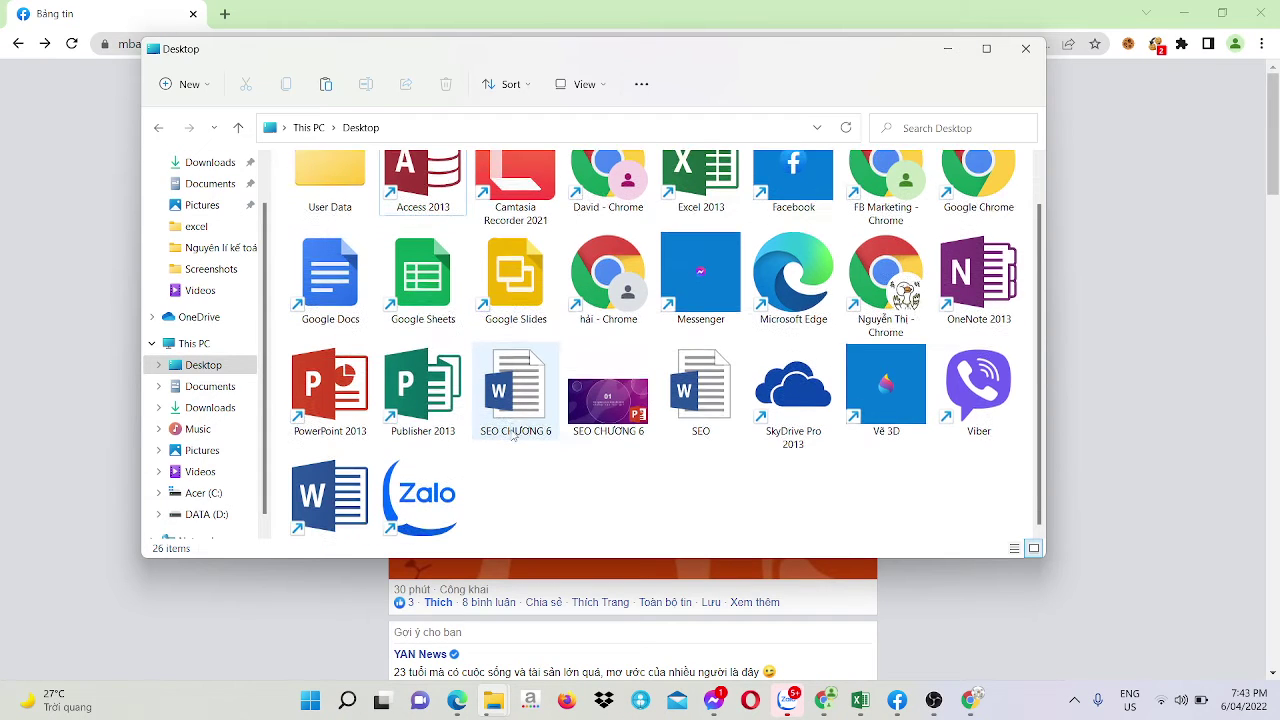
scroll(408, 330, "up", 1)
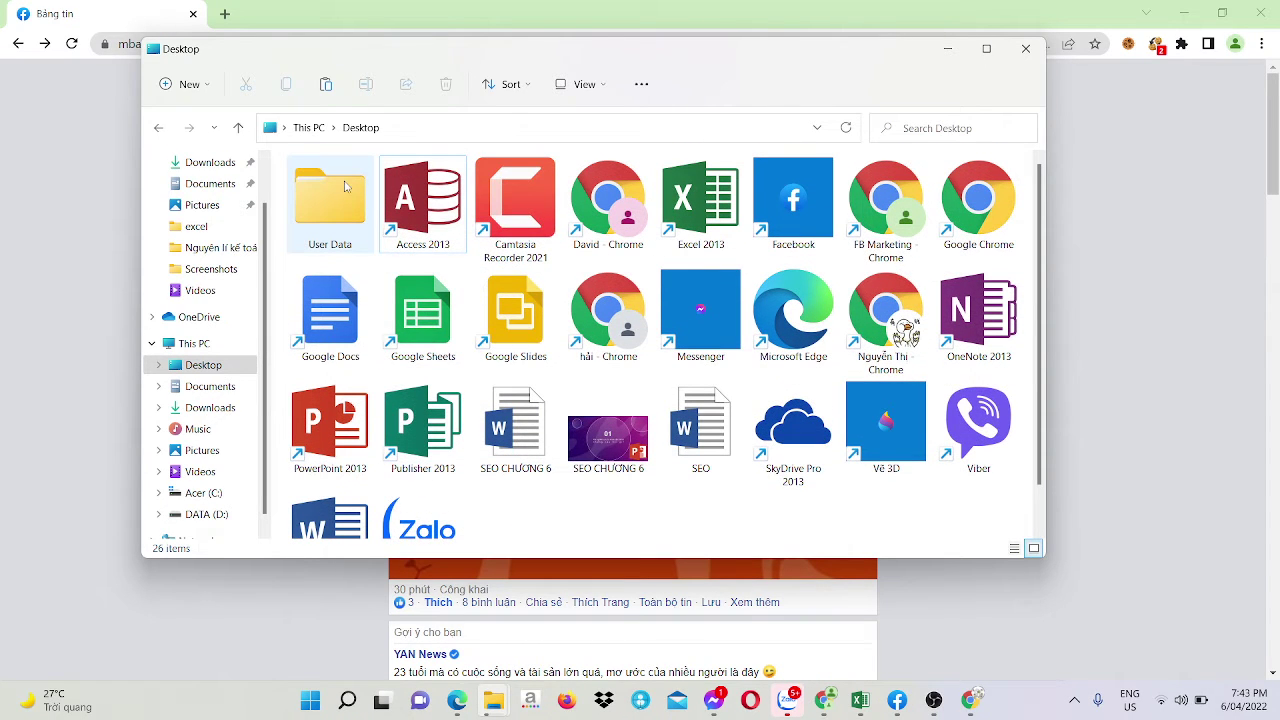
left_click(344, 184)
double_click(366, 198)
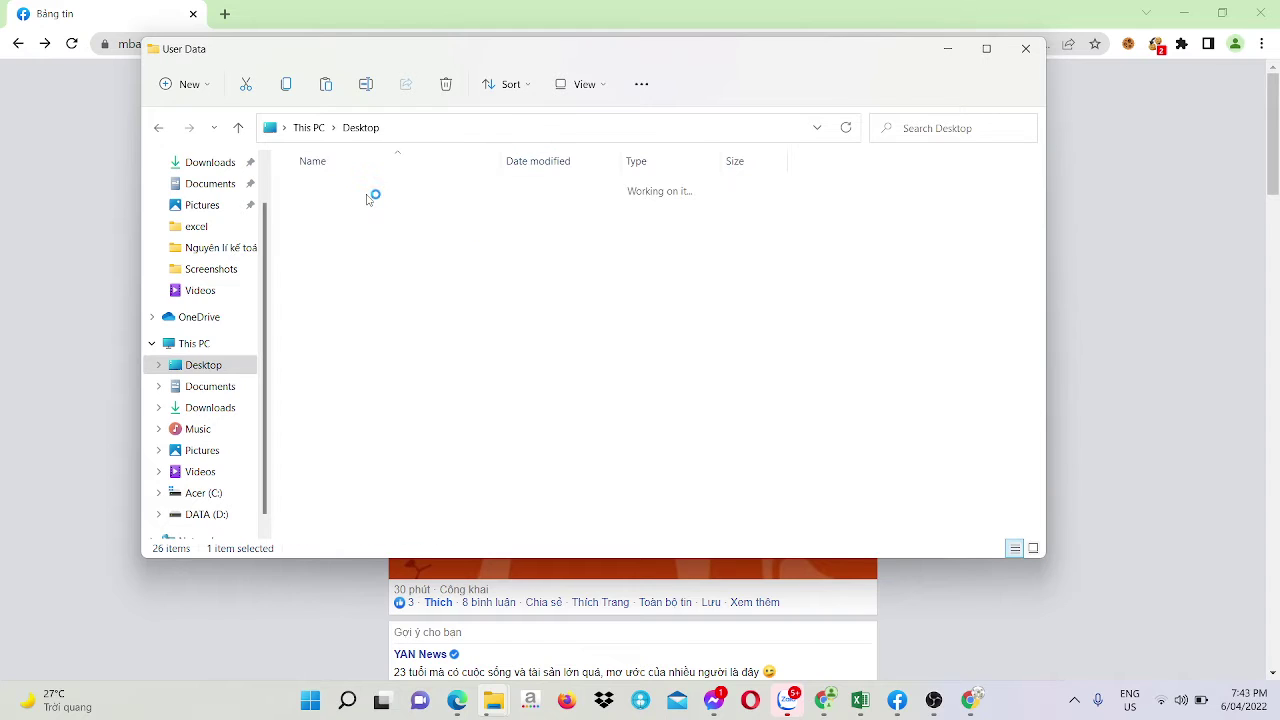
left_click(158, 128)
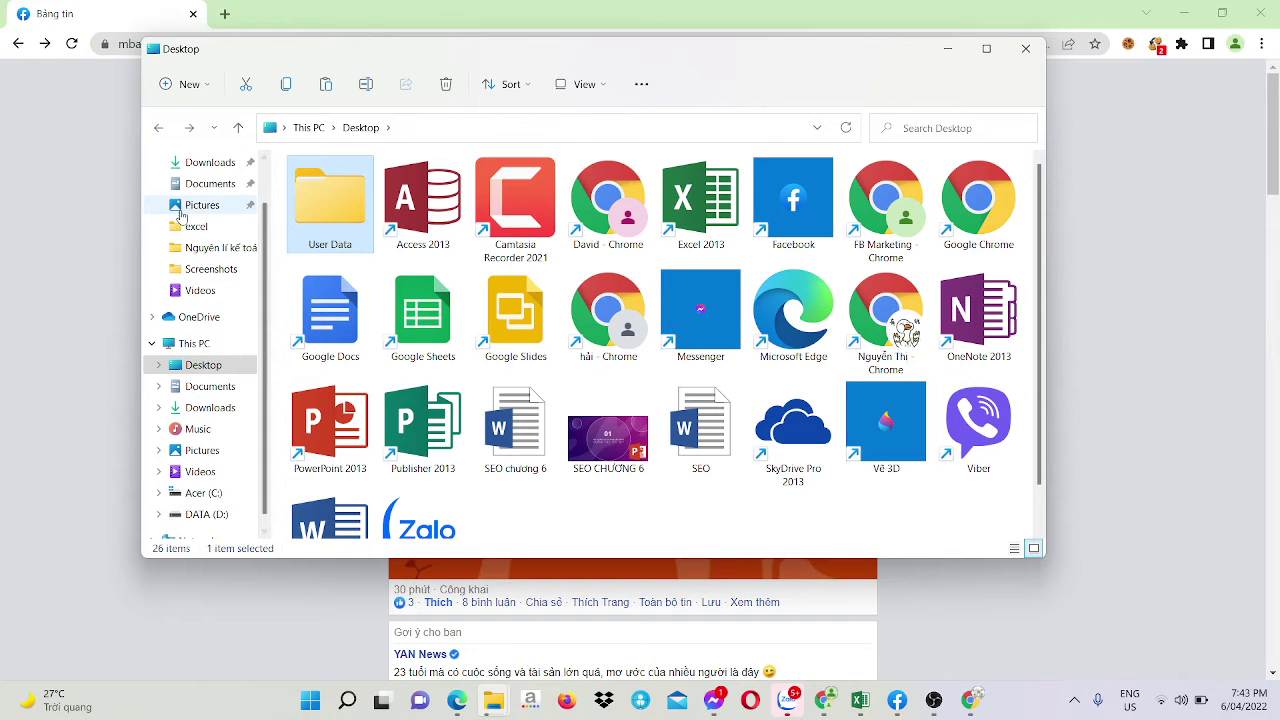
- Return to Chrome's original folder, open User Data and examine its profile folders
scroll(203, 367, "down", 1)
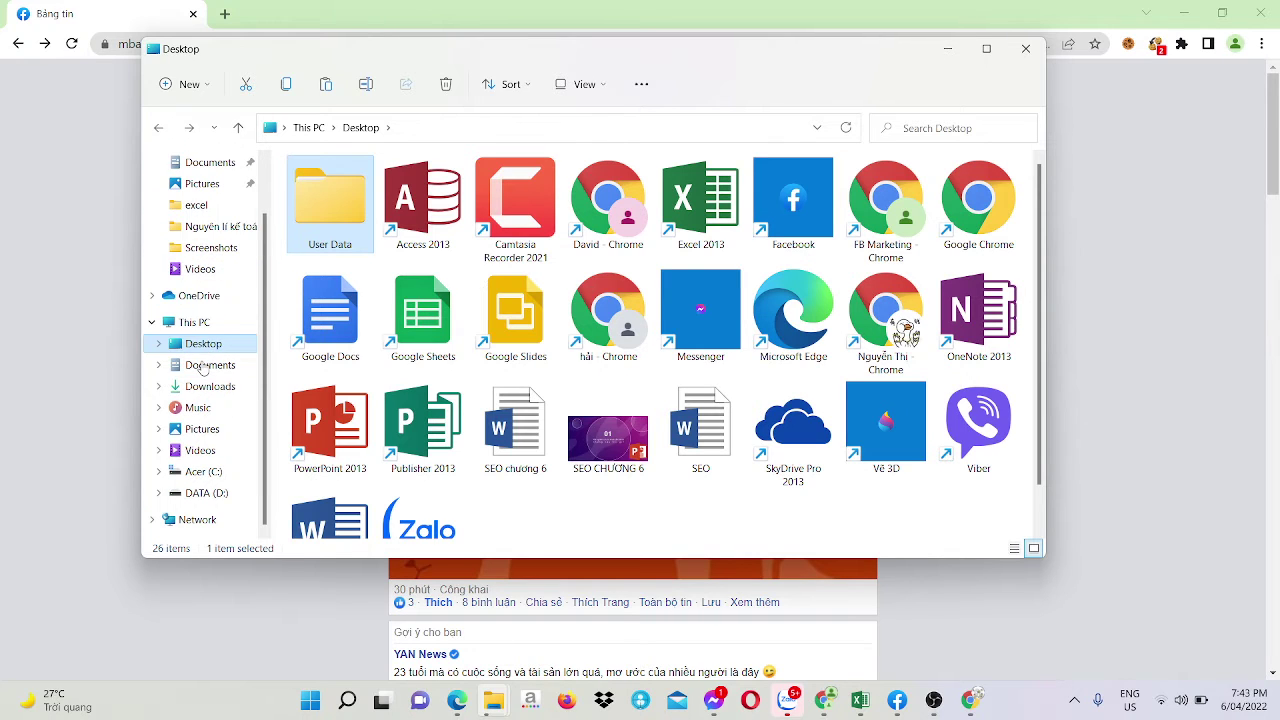
scroll(205, 235, "up", 2)
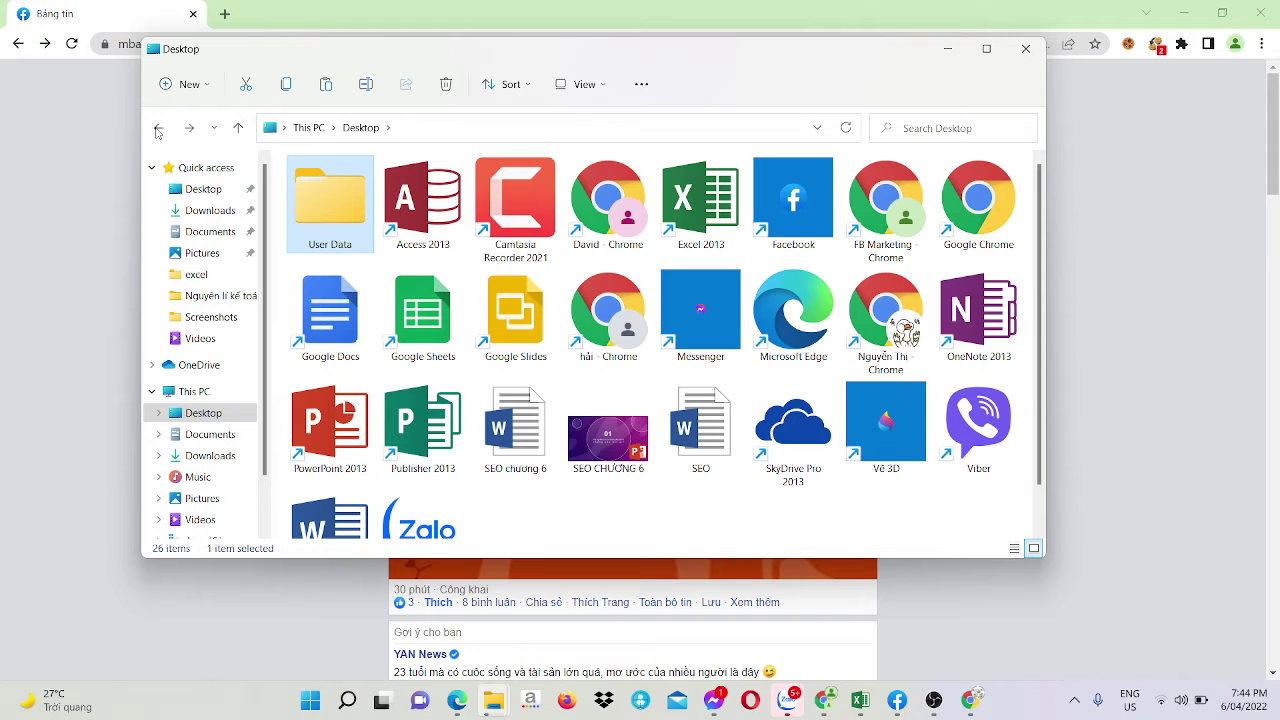
left_click(157, 132)
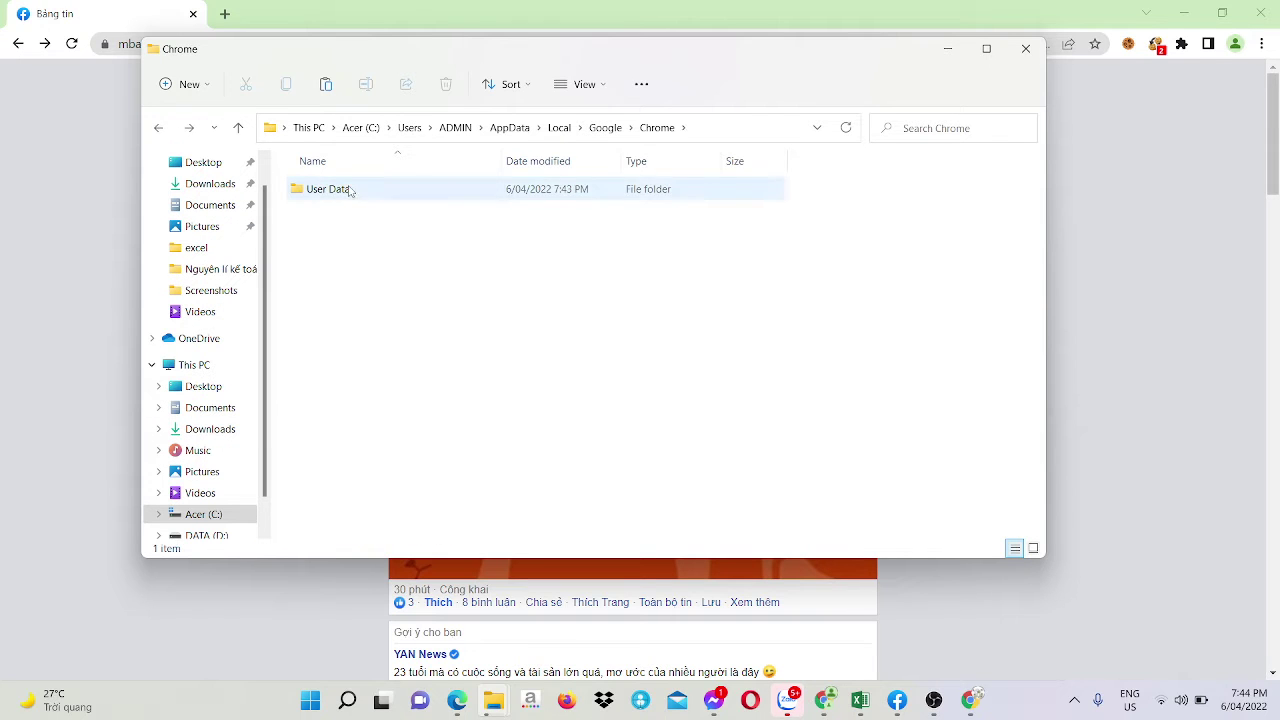
double_click(345, 188)
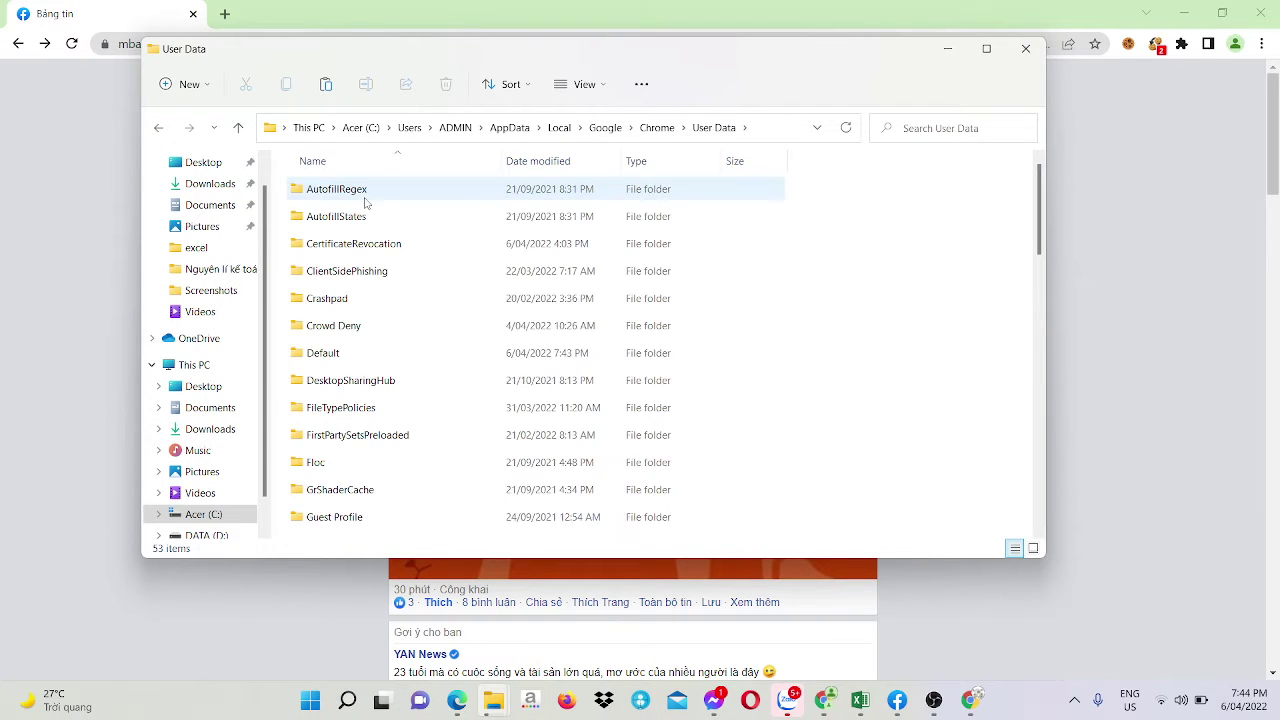
scroll(388, 380, "down", 3)
scroll(388, 378, "down", 5)
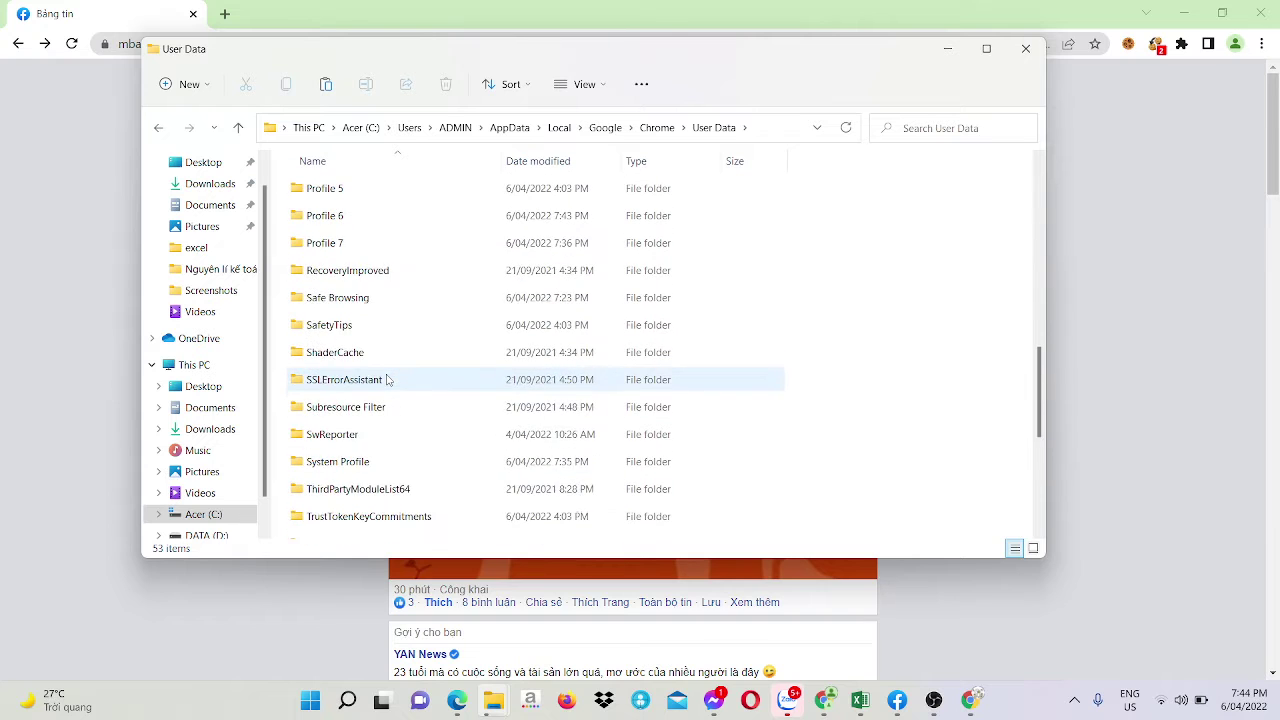
scroll(388, 374, "up", 3)
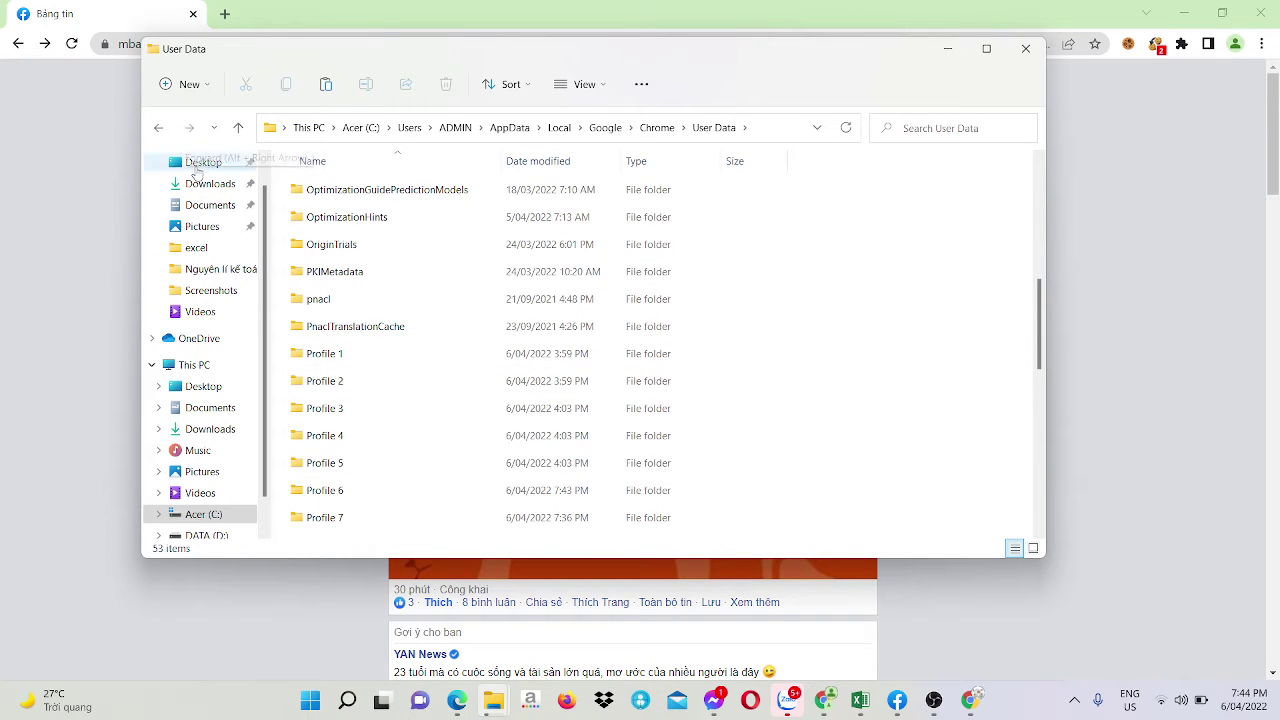
- Return to the Desktop folder and rename its User Data folder as User Data-1
left_click(198, 165)
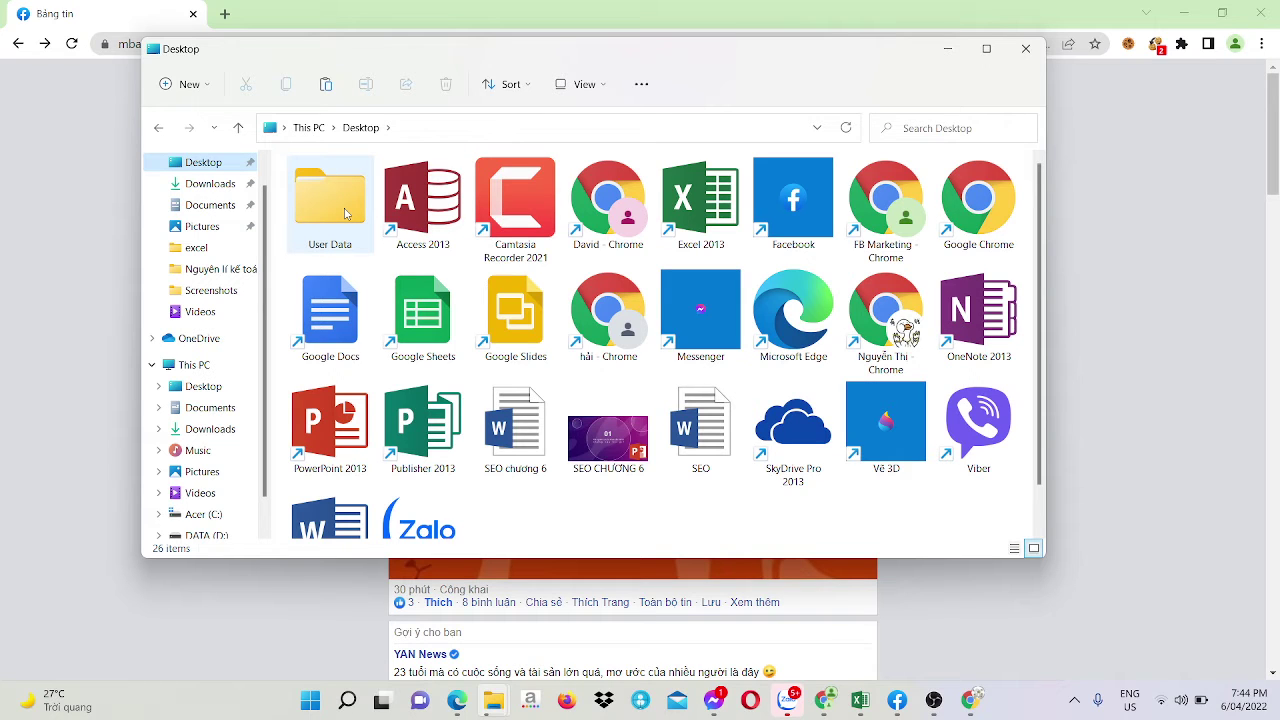
left_click(345, 212)
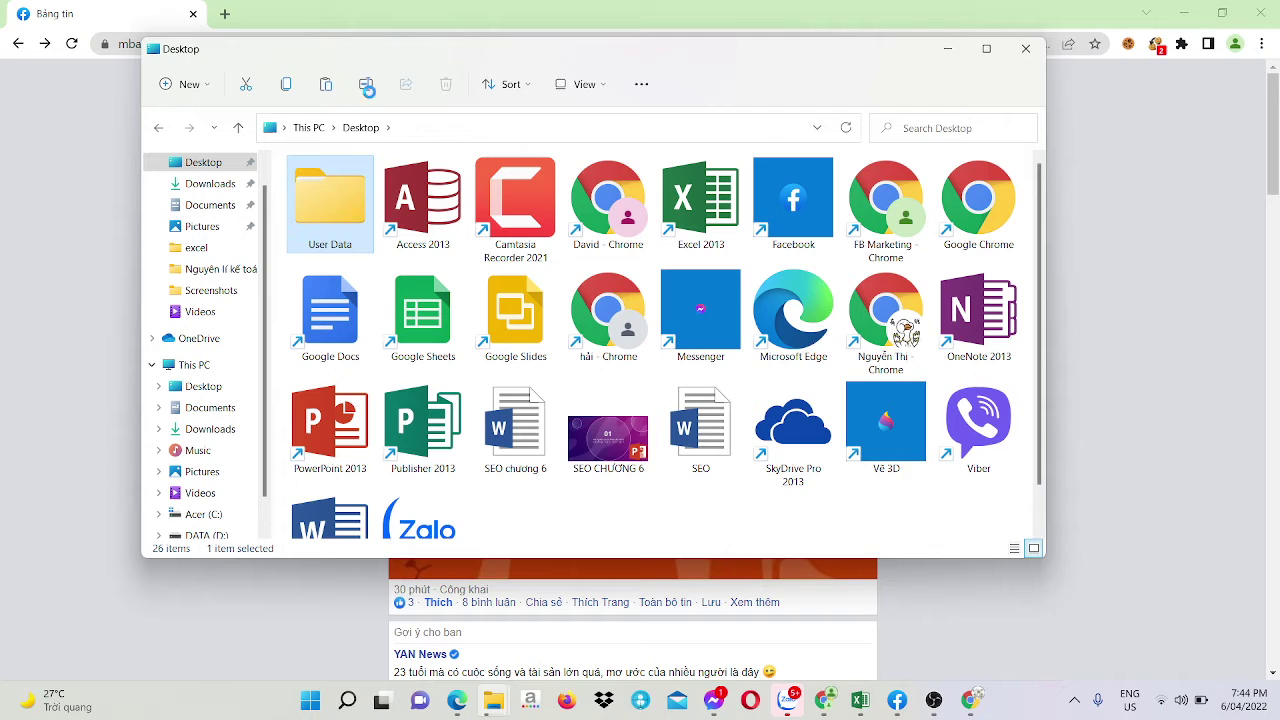
right_click(366, 222)
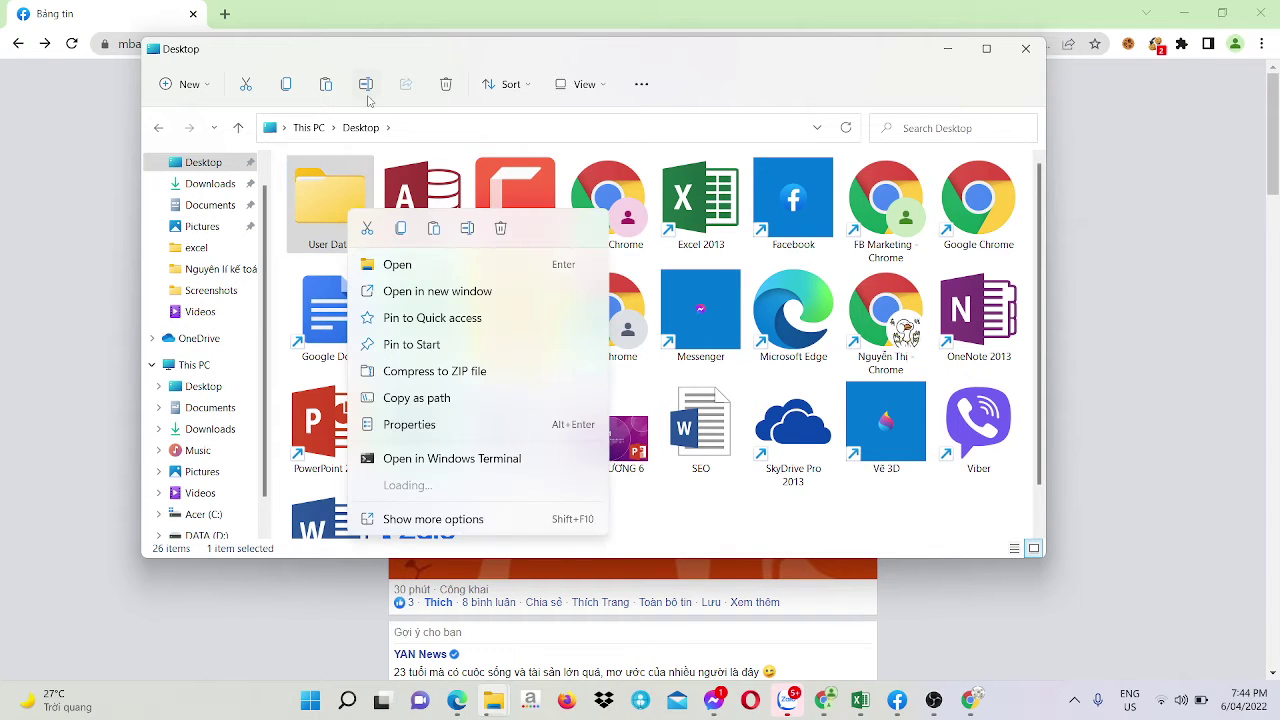
left_click(367, 88)
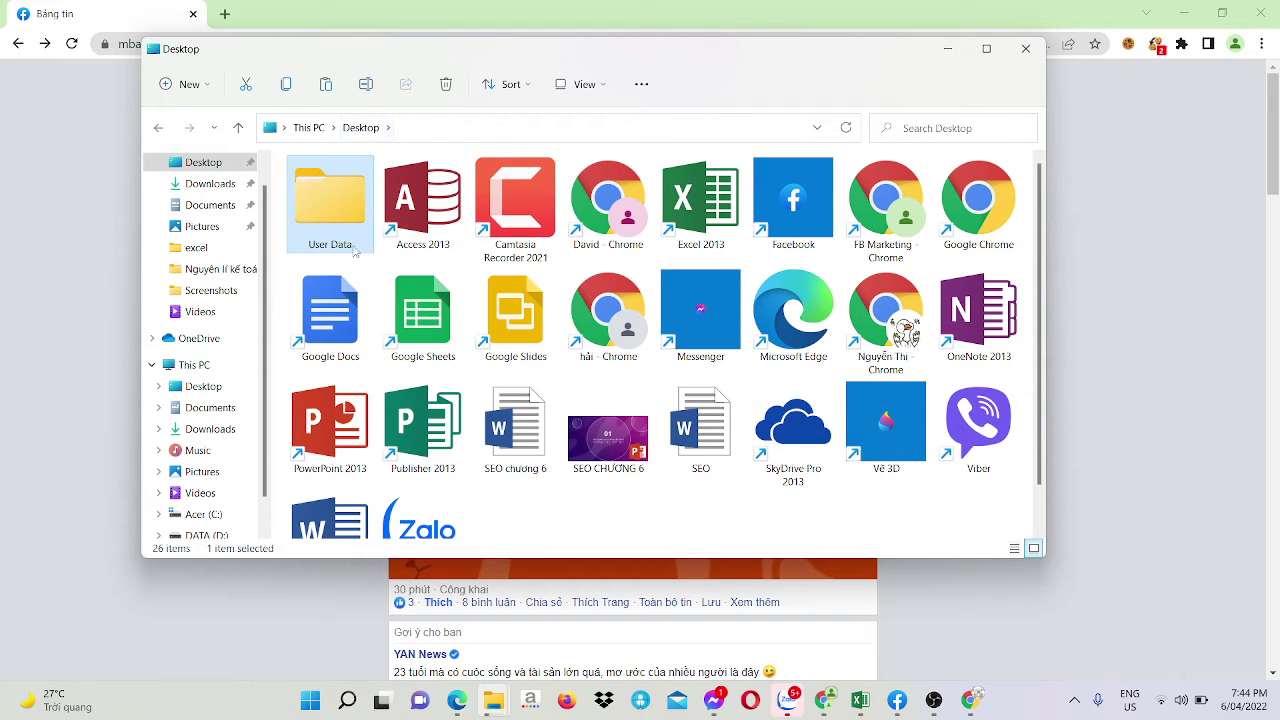
left_click(367, 88)
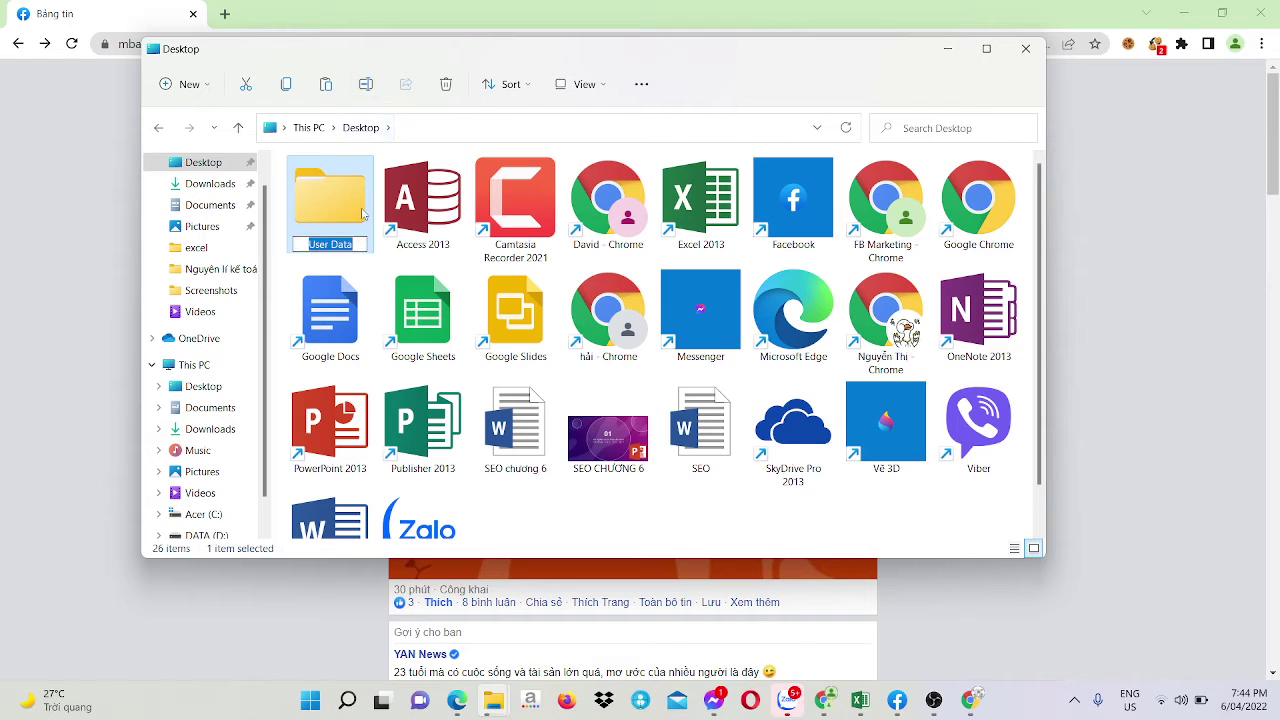
left_click(356, 244)
type("1")
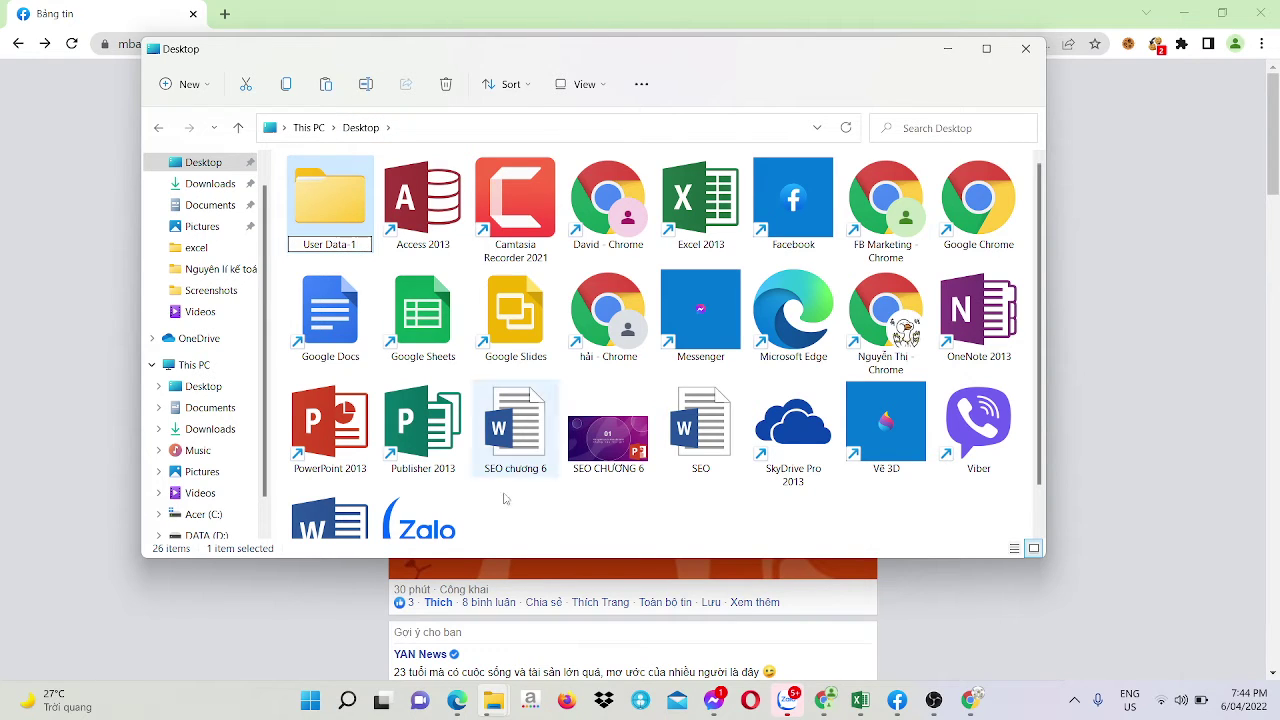
key("Return")
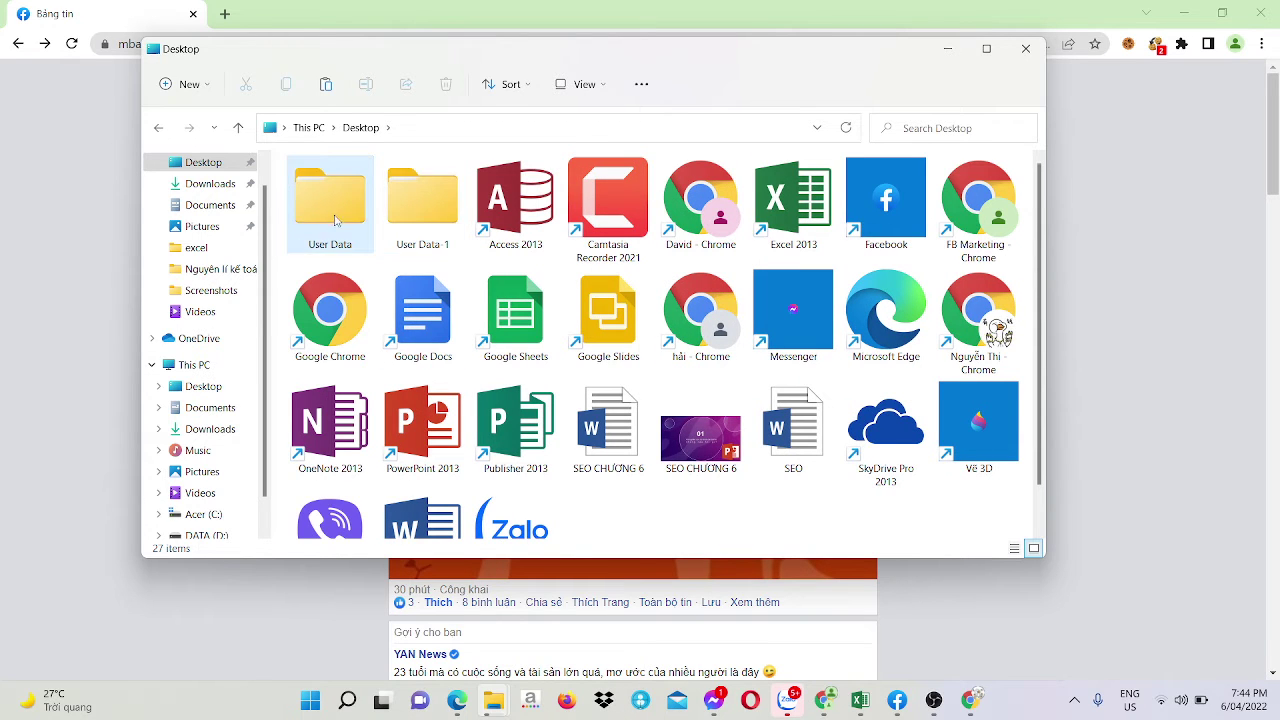
- Check the progress of the User Data copy and minimize its progress window again
scroll(430, 250, "down", 1)
scroll(440, 250, "up", 3)
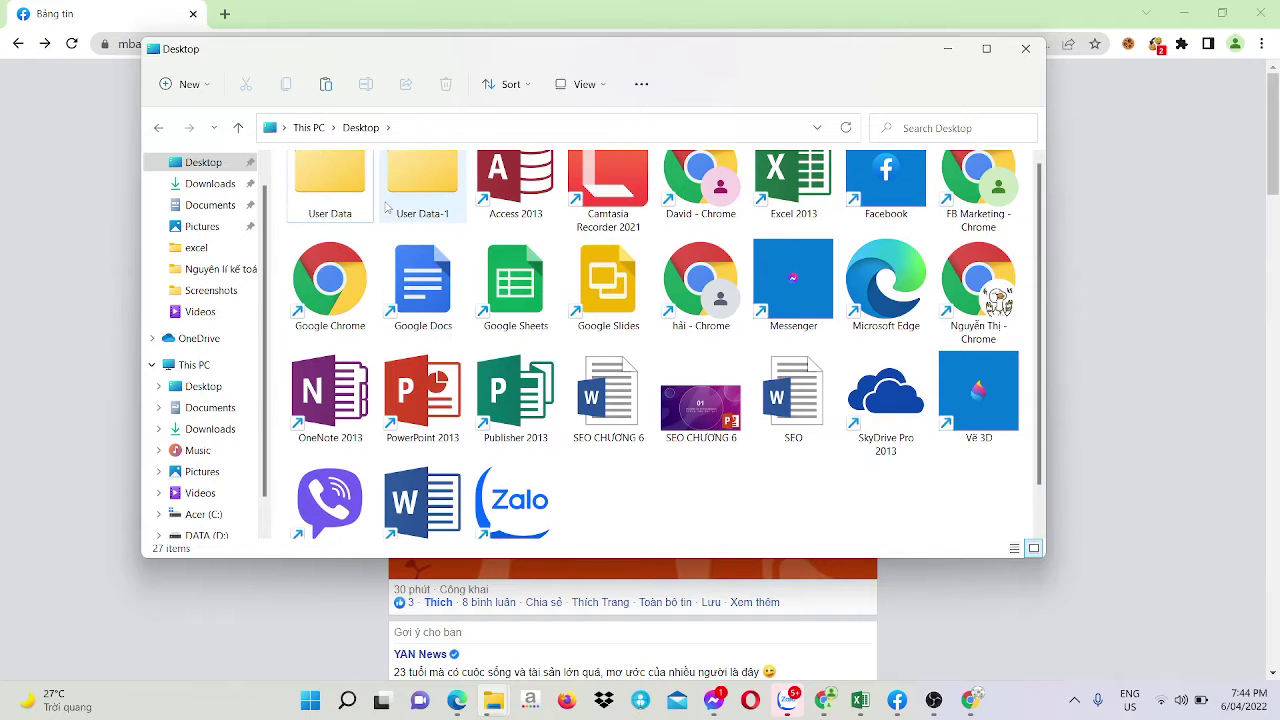
mouse_move(490, 700)
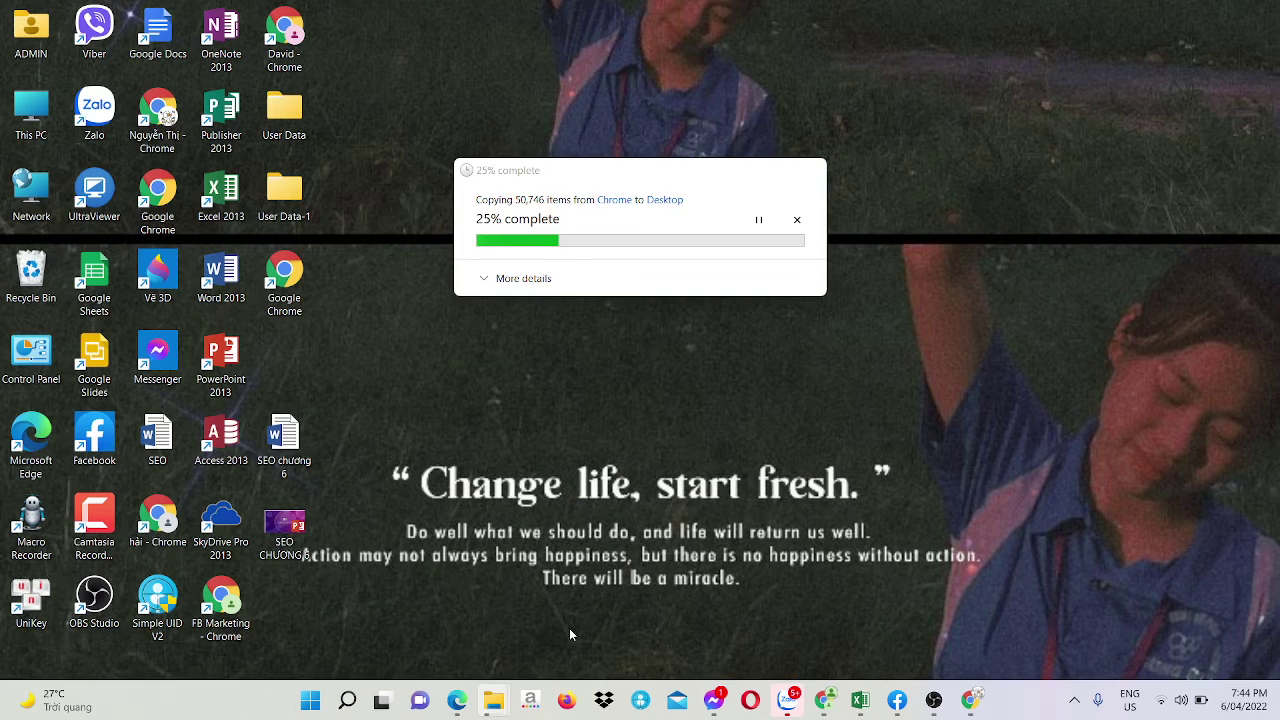
left_click(570, 600)
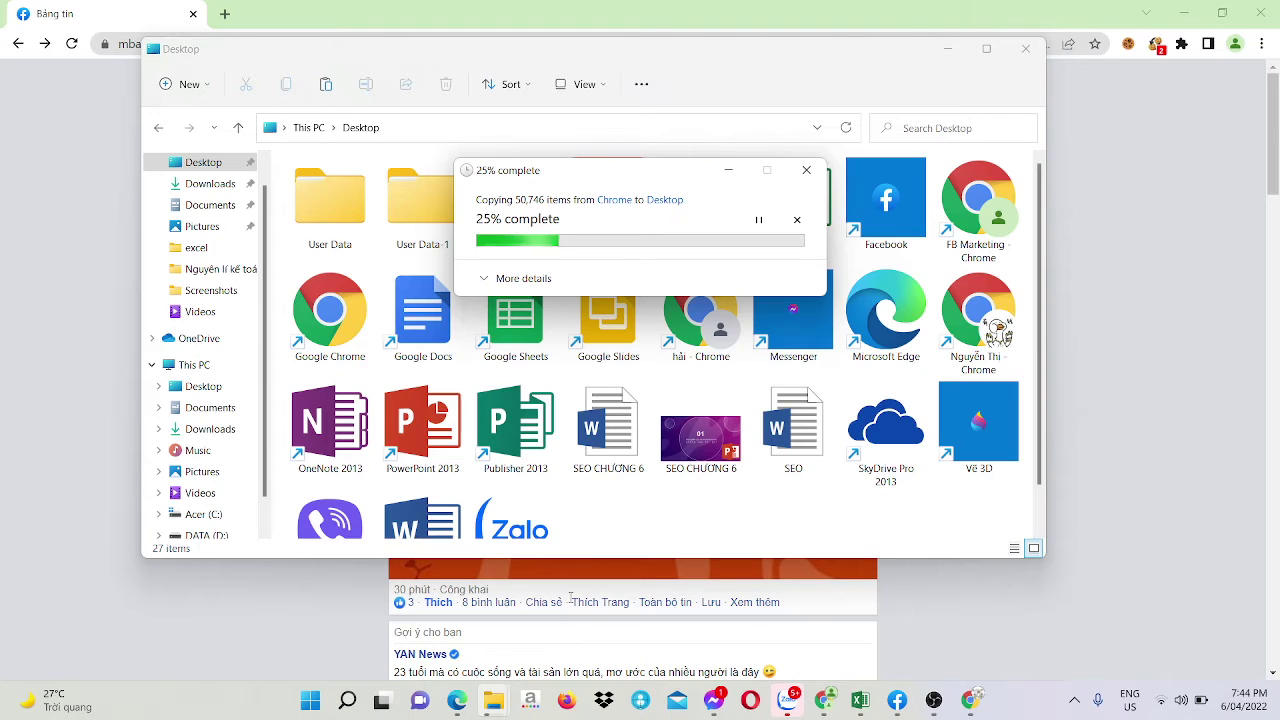
left_click(728, 170)
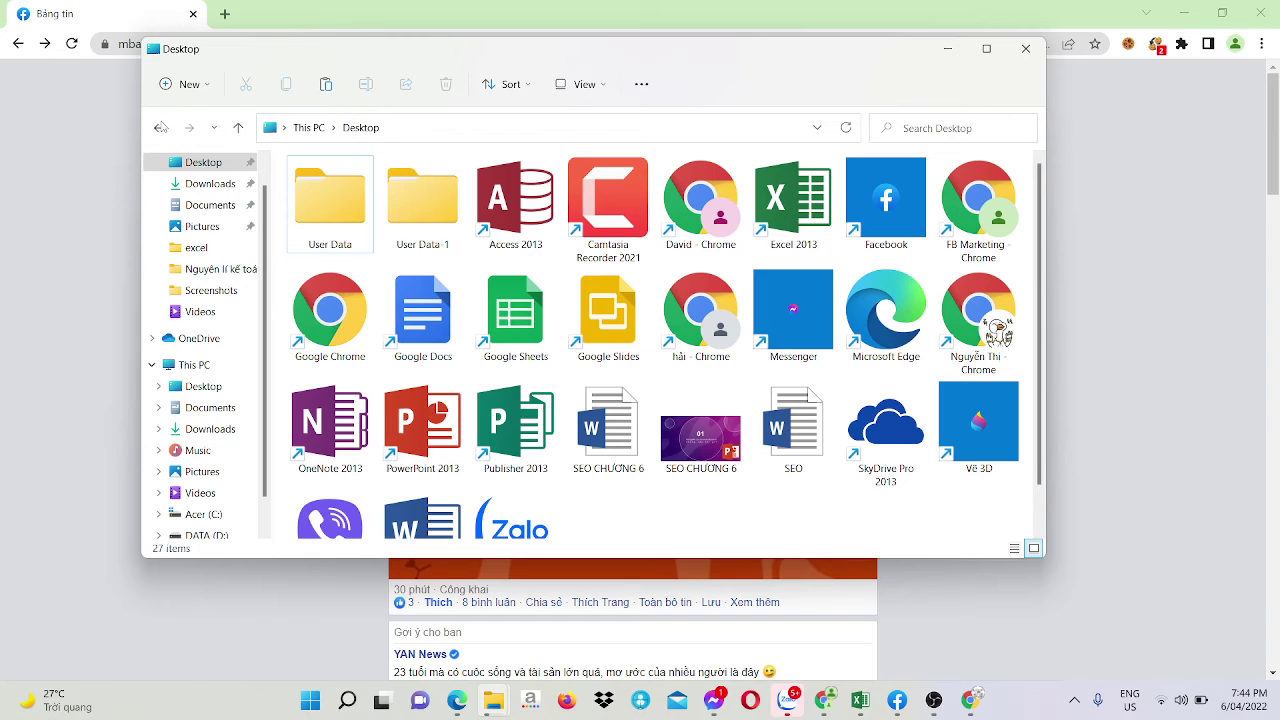
- Return to Chrome's original User Data folder and cut its Profile 7 folder
left_click(158, 127)
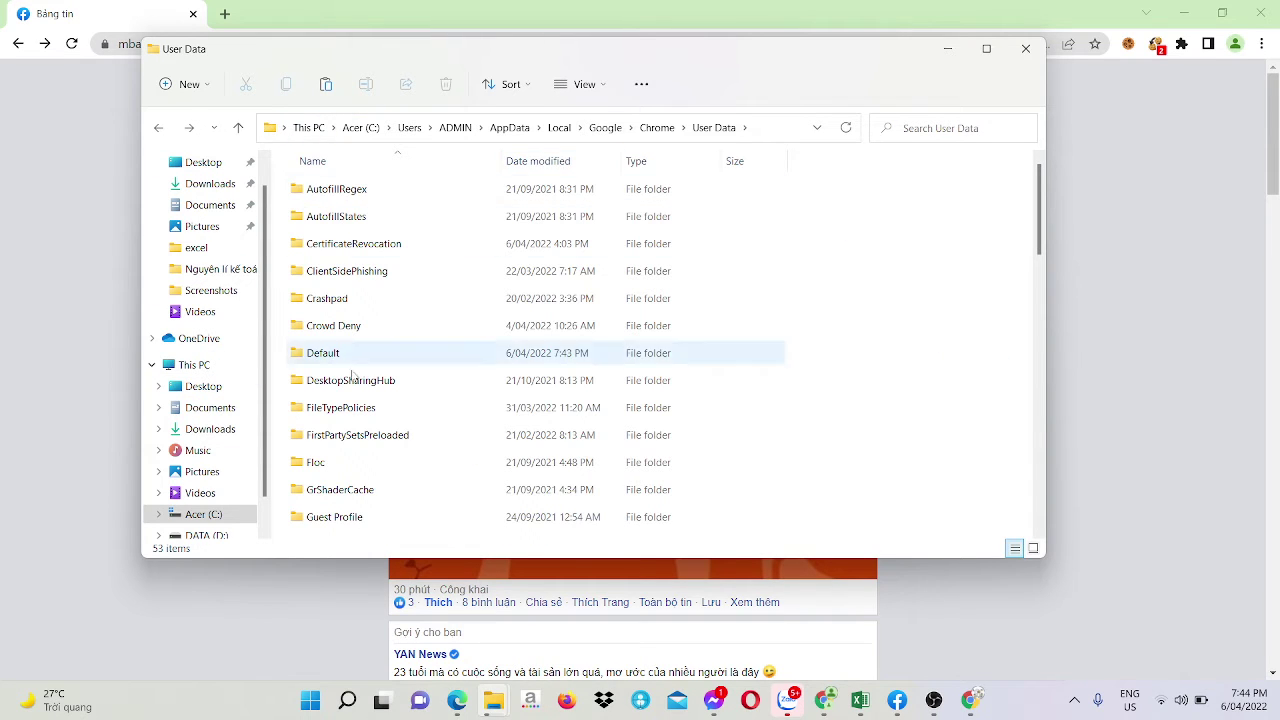
scroll(352, 400, "down", 4)
scroll(352, 405, "down", 4)
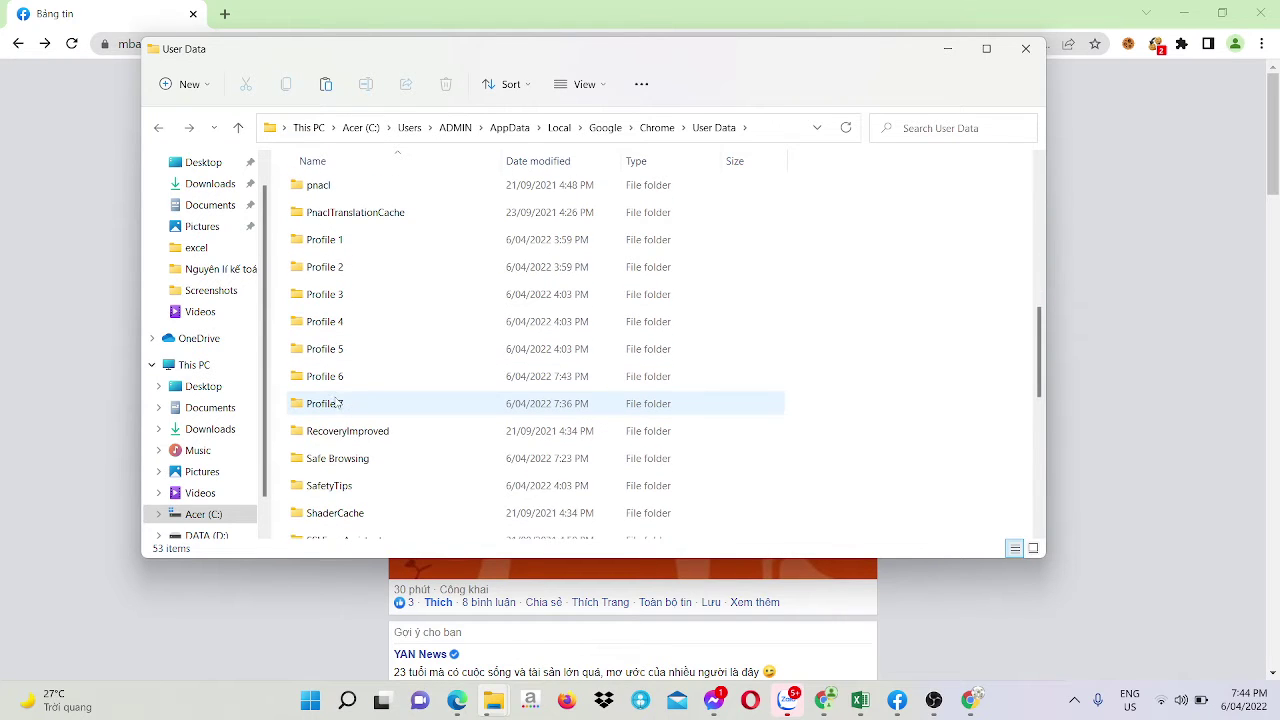
mouse_move(338, 403)
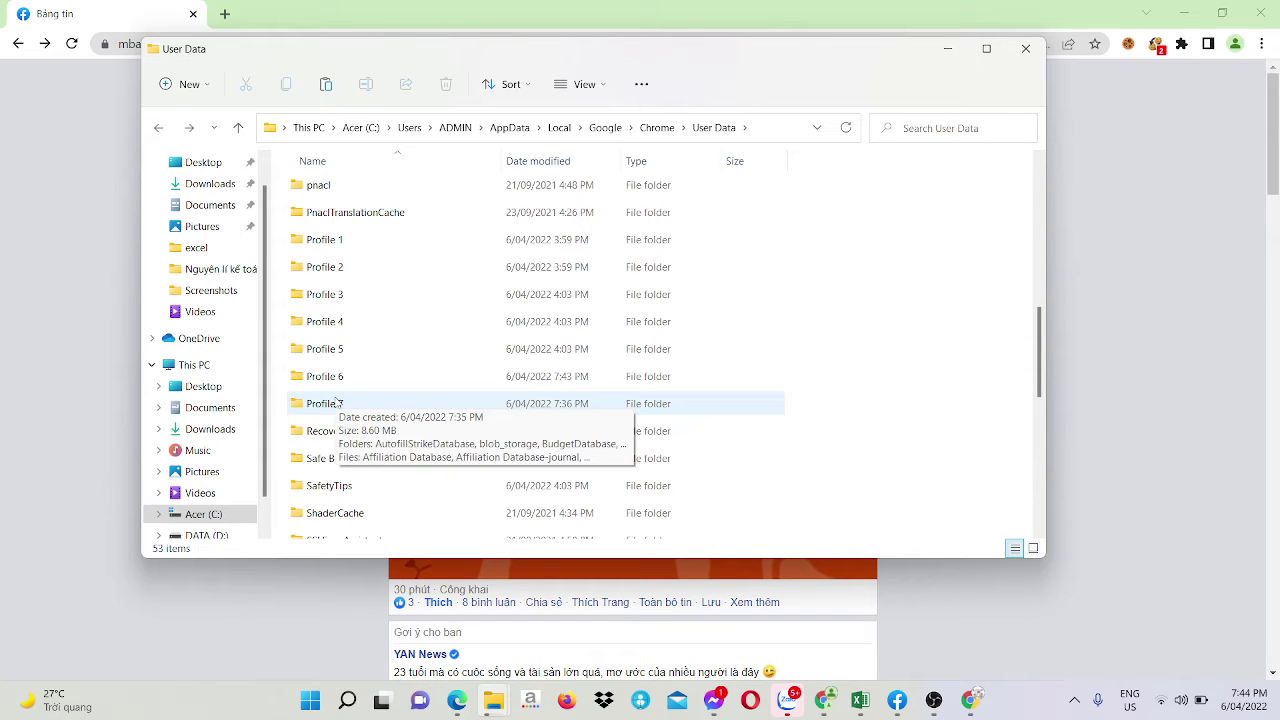
left_click(338, 403)
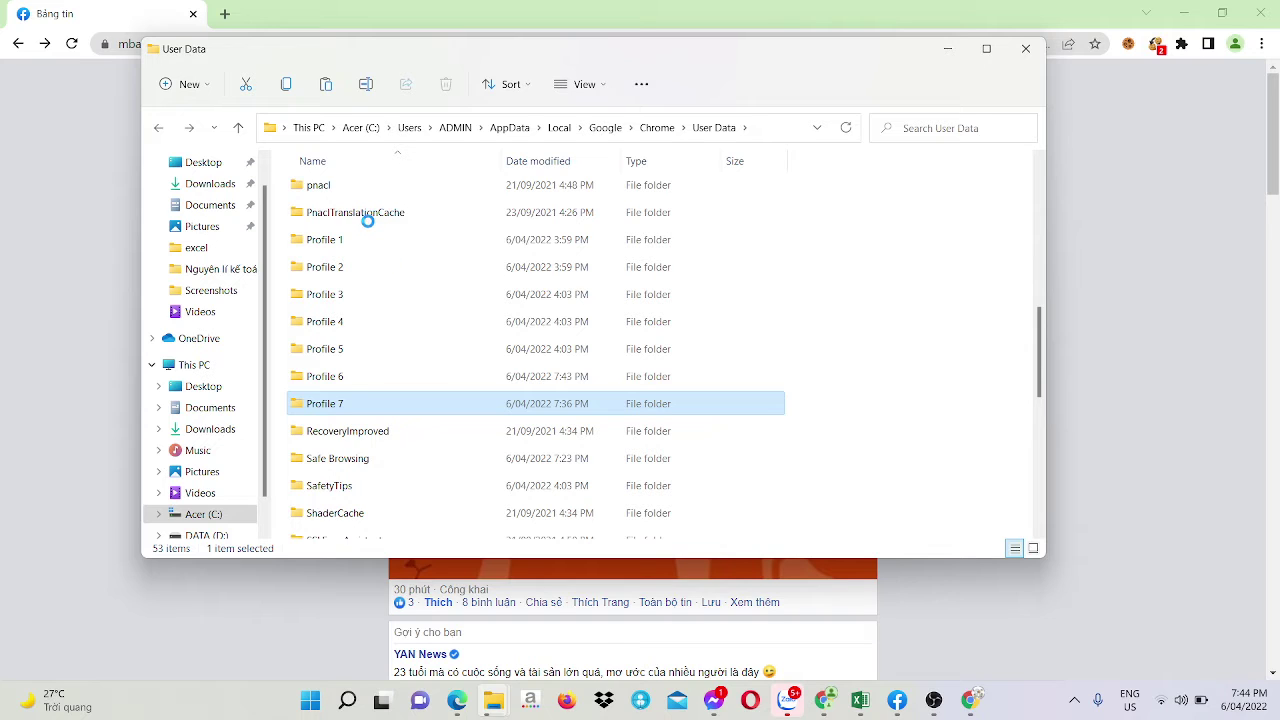
right_click(399, 403)
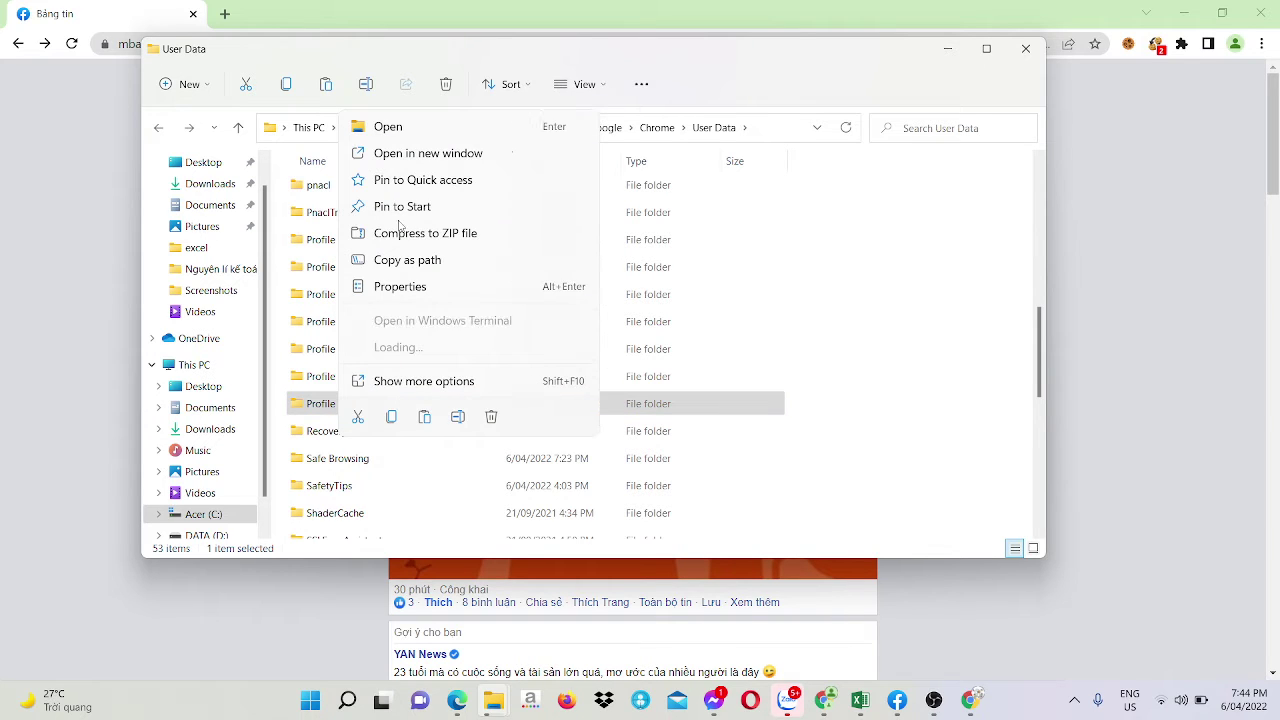
left_click(359, 417)
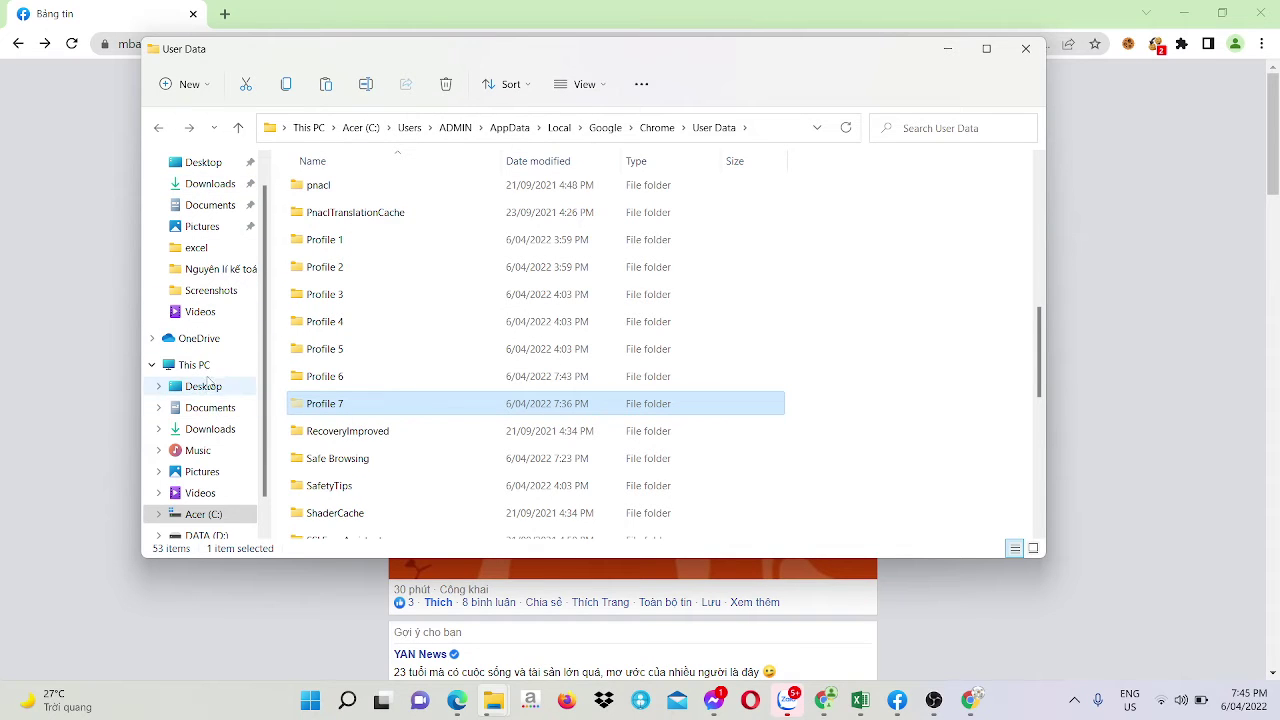
- Go to the Desktop folder and paste Profile 7 into the User Data-1 folder
left_click(205, 386)
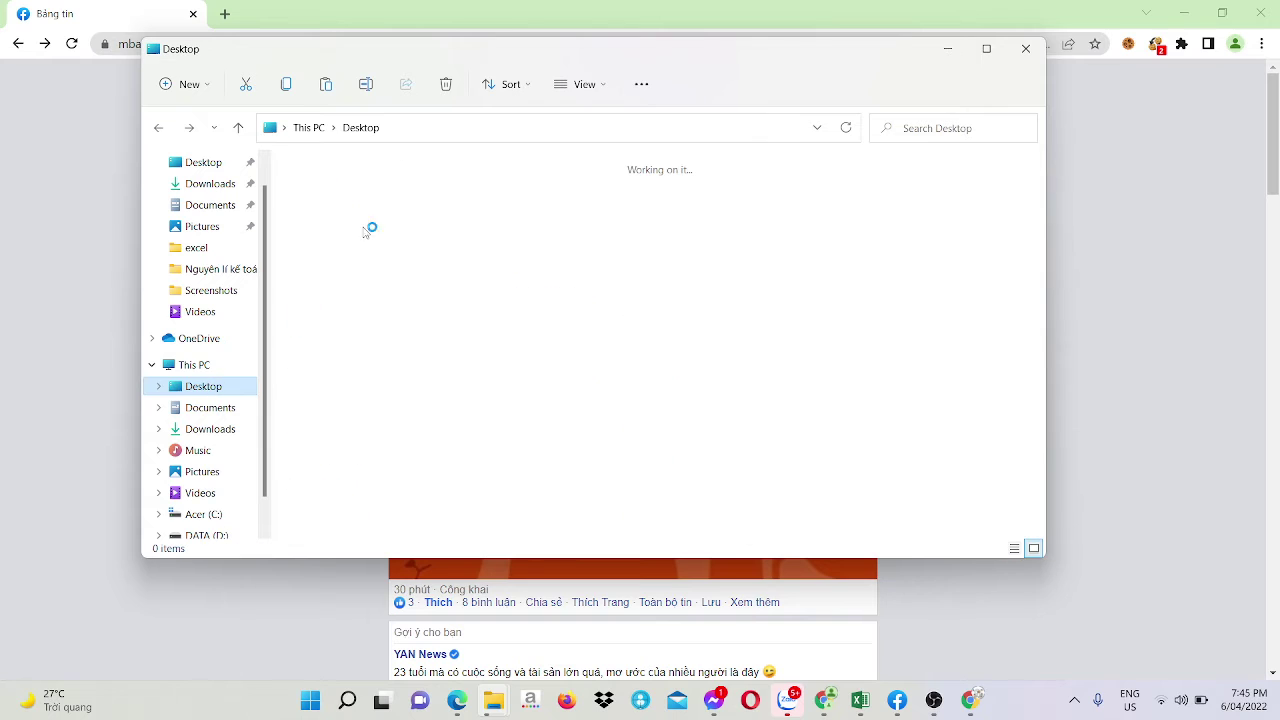
left_click(426, 210)
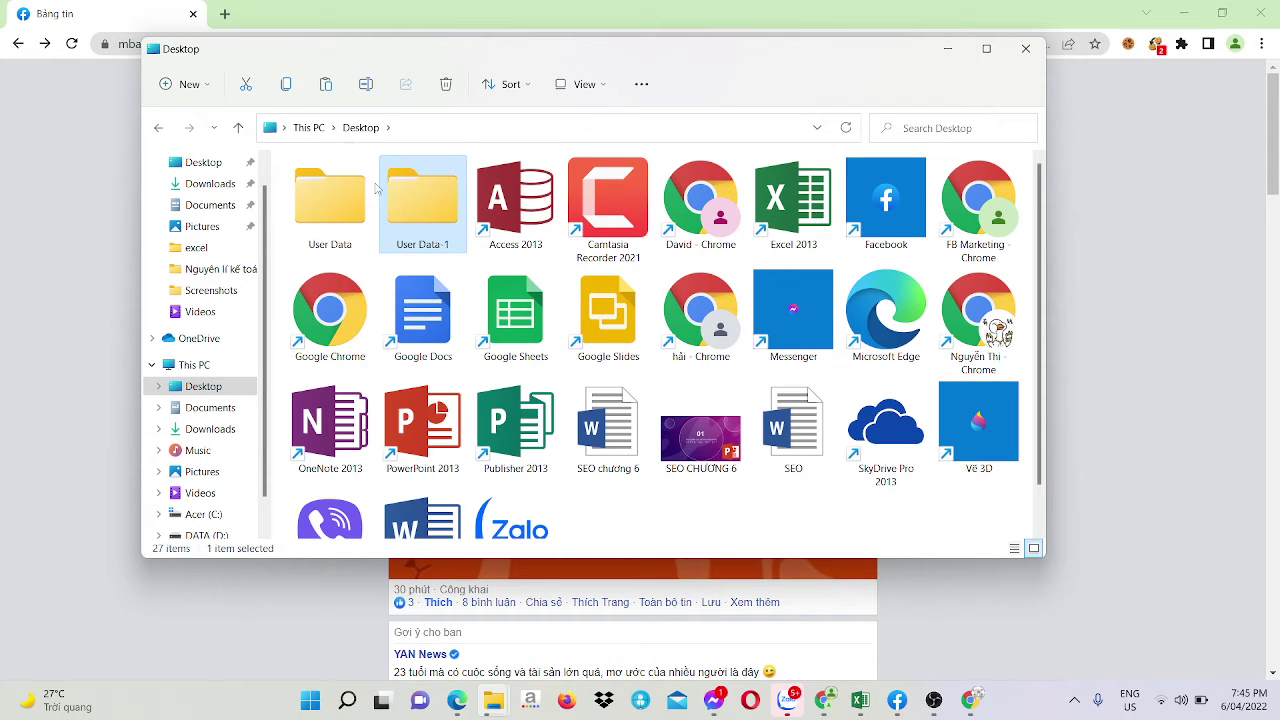
right_click(426, 217)
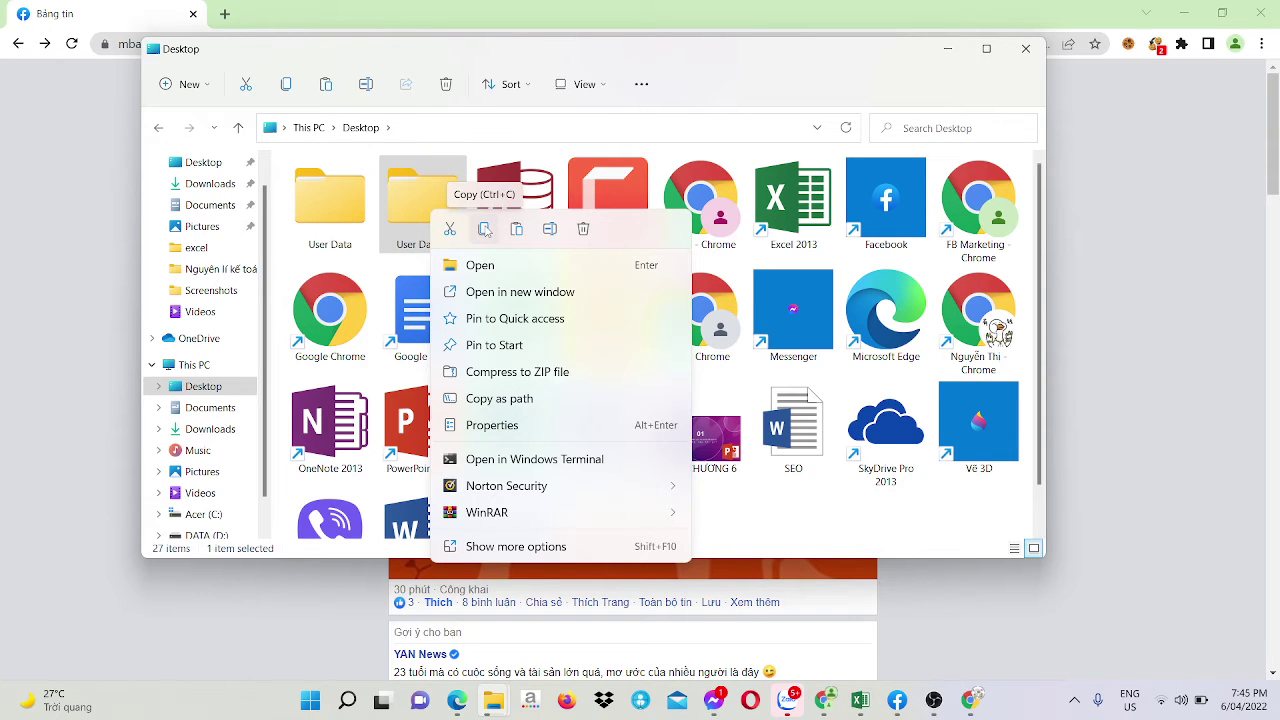
left_click(517, 230)
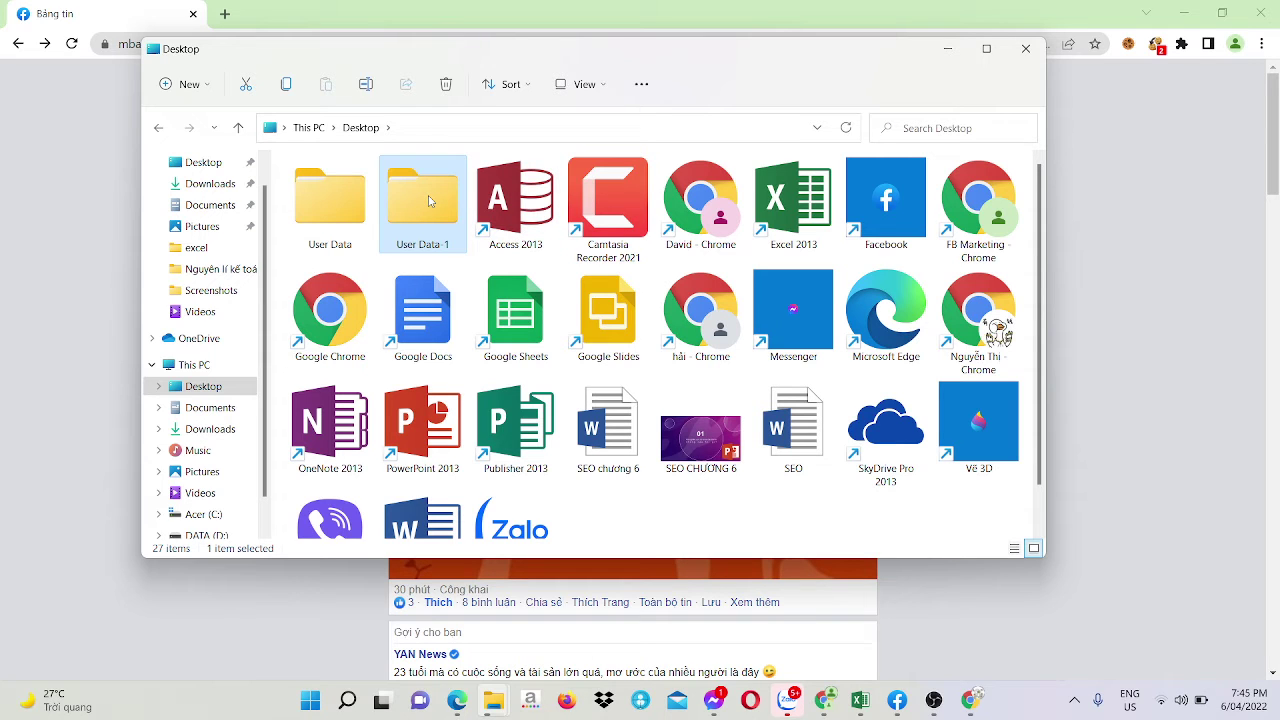
- Open User Data-1, look inside its Profile 7 folder and go back
key("Return")
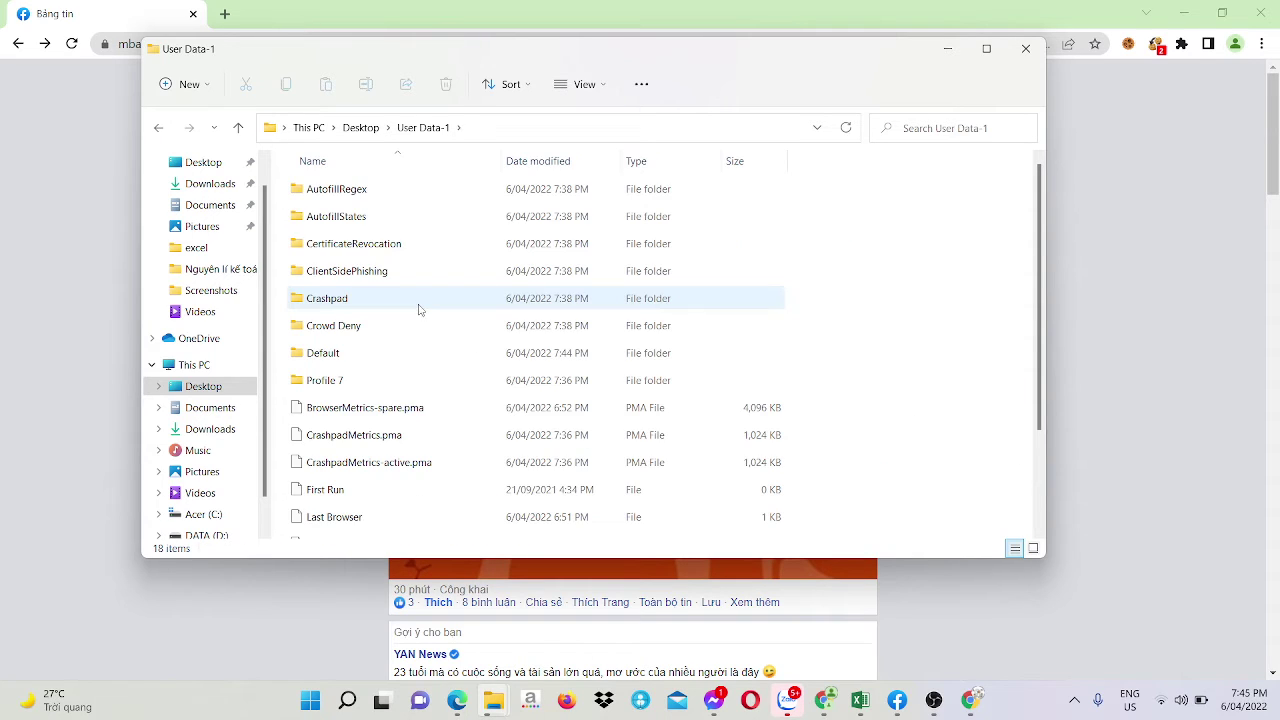
scroll(419, 310, "down", 1)
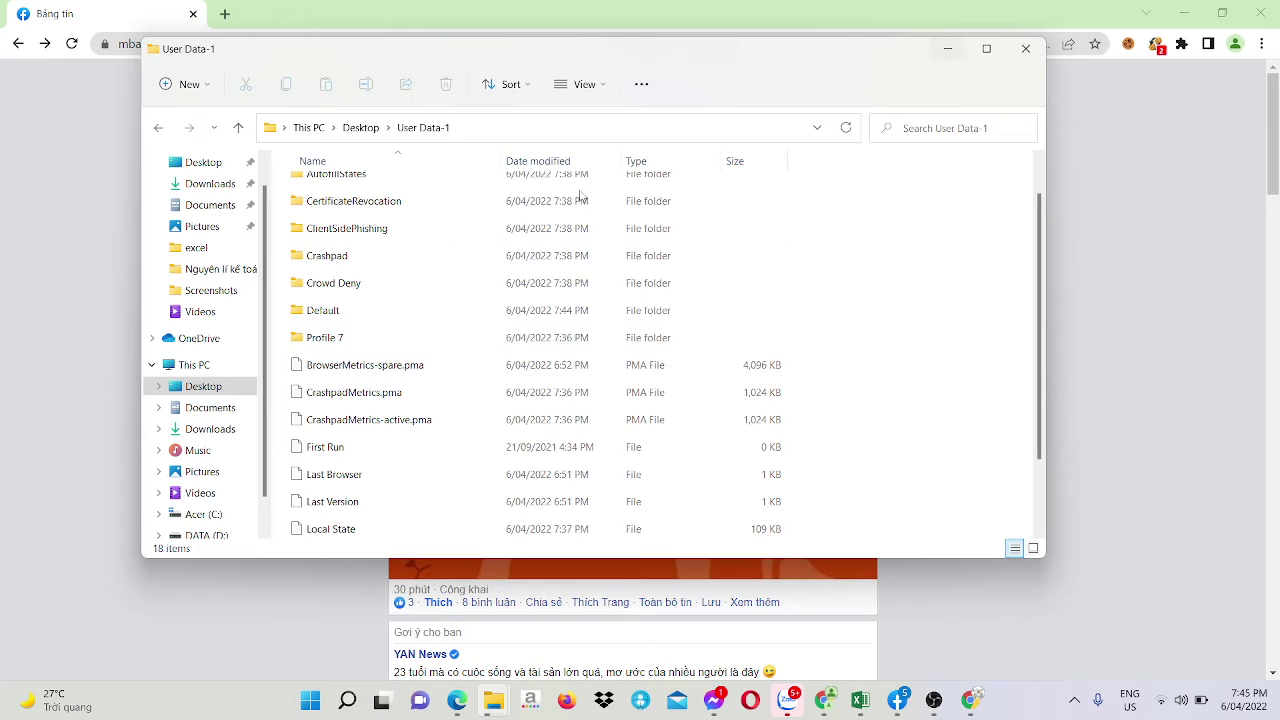
left_click(336, 337)
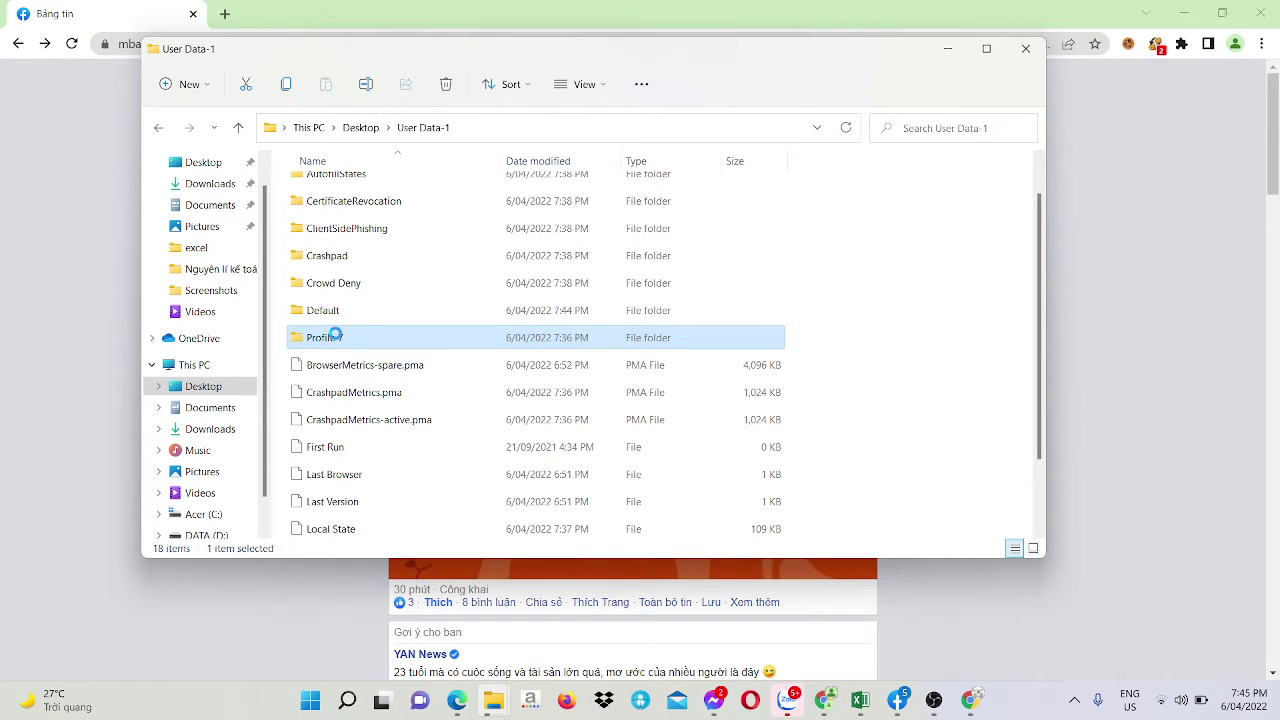
double_click(336, 337)
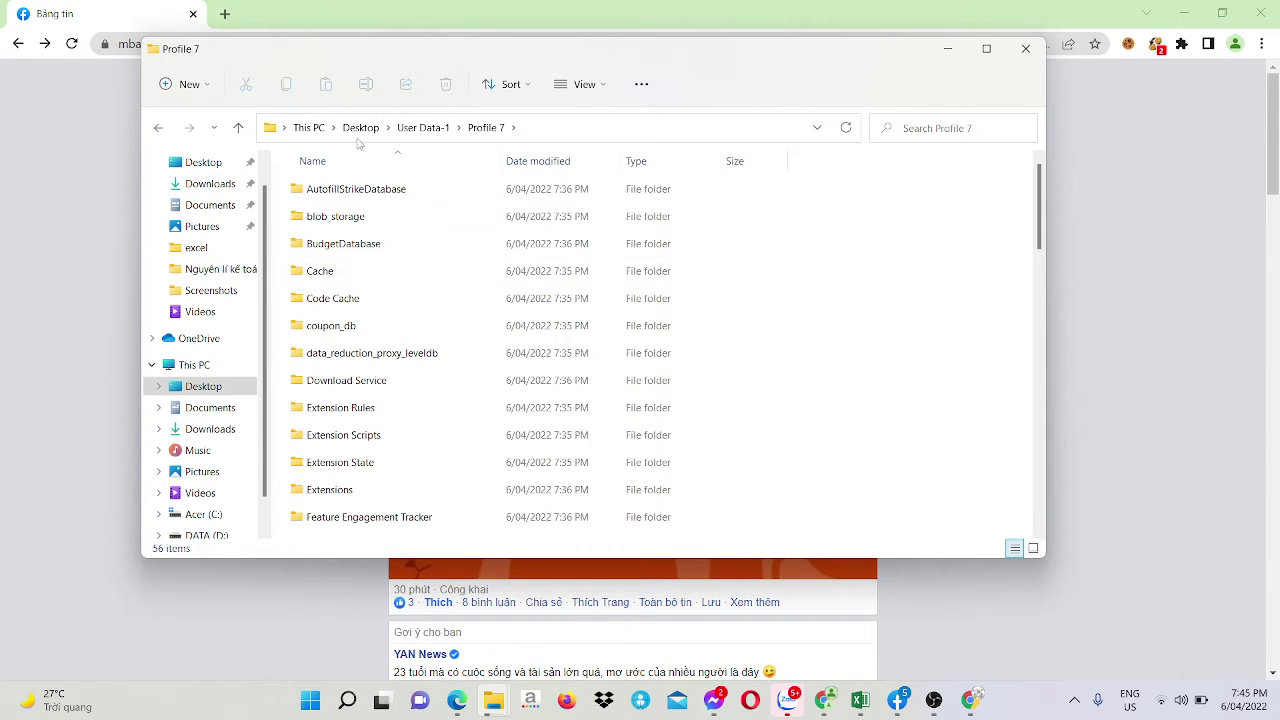
left_click(158, 127)
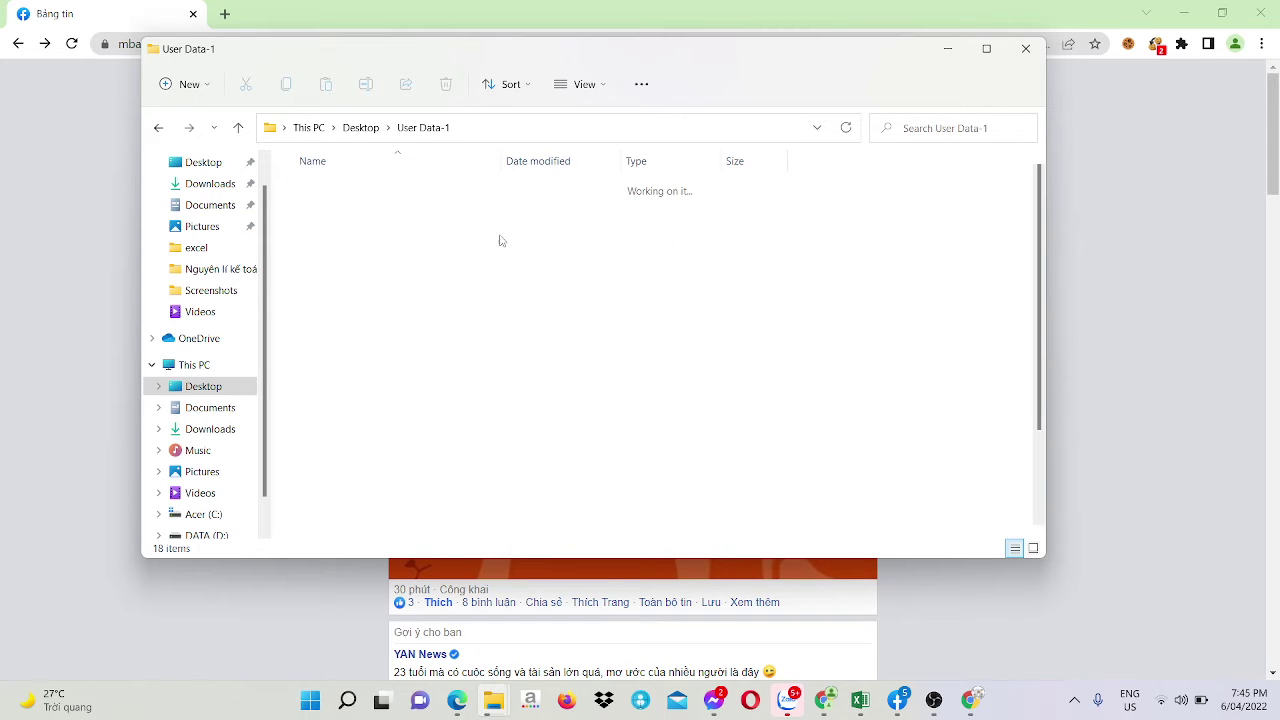
- Minimize the open windows and bring up the target in the properties of the Google Chrome shortcut below User Data-1
left_click(948, 48)
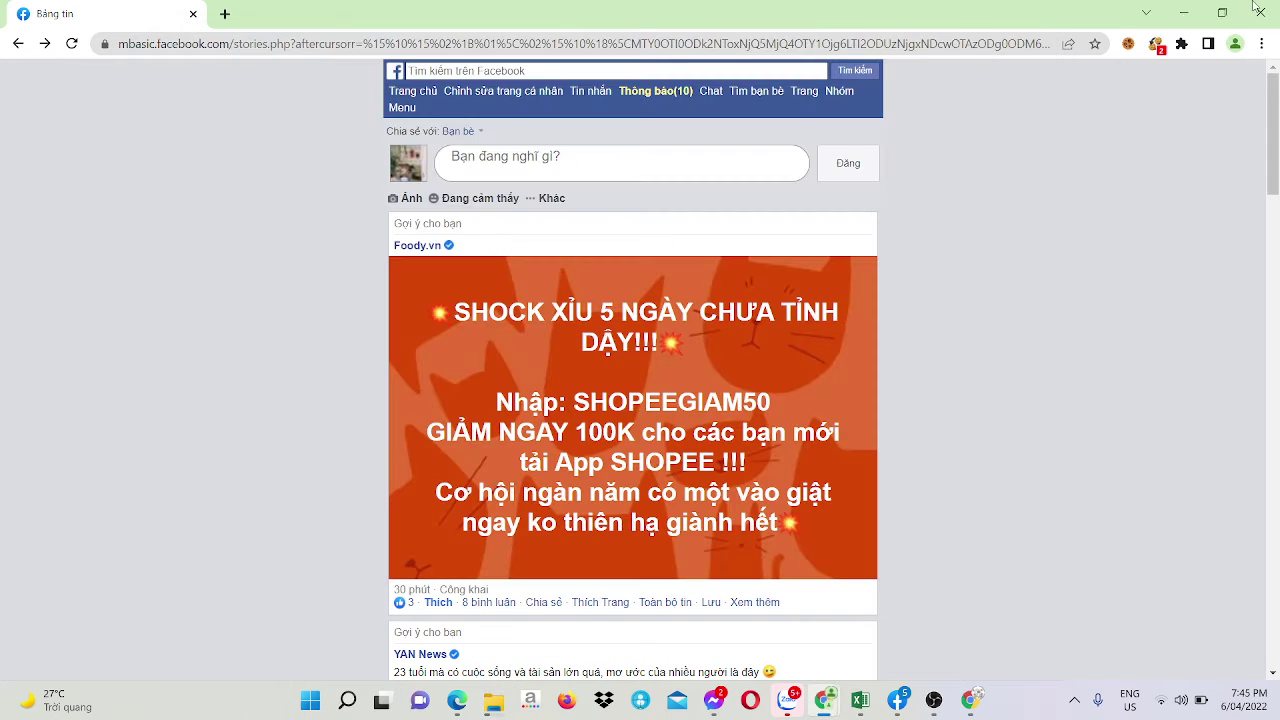
left_click(1184, 12)
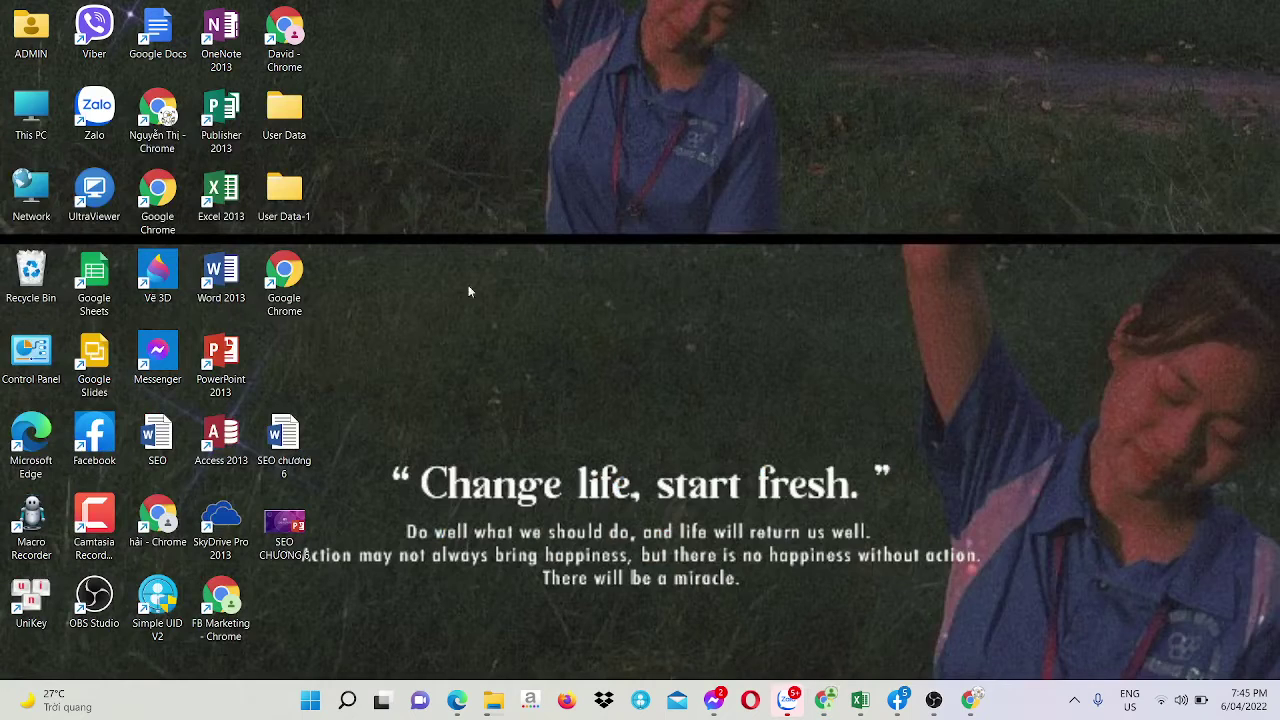
double_click(290, 296)
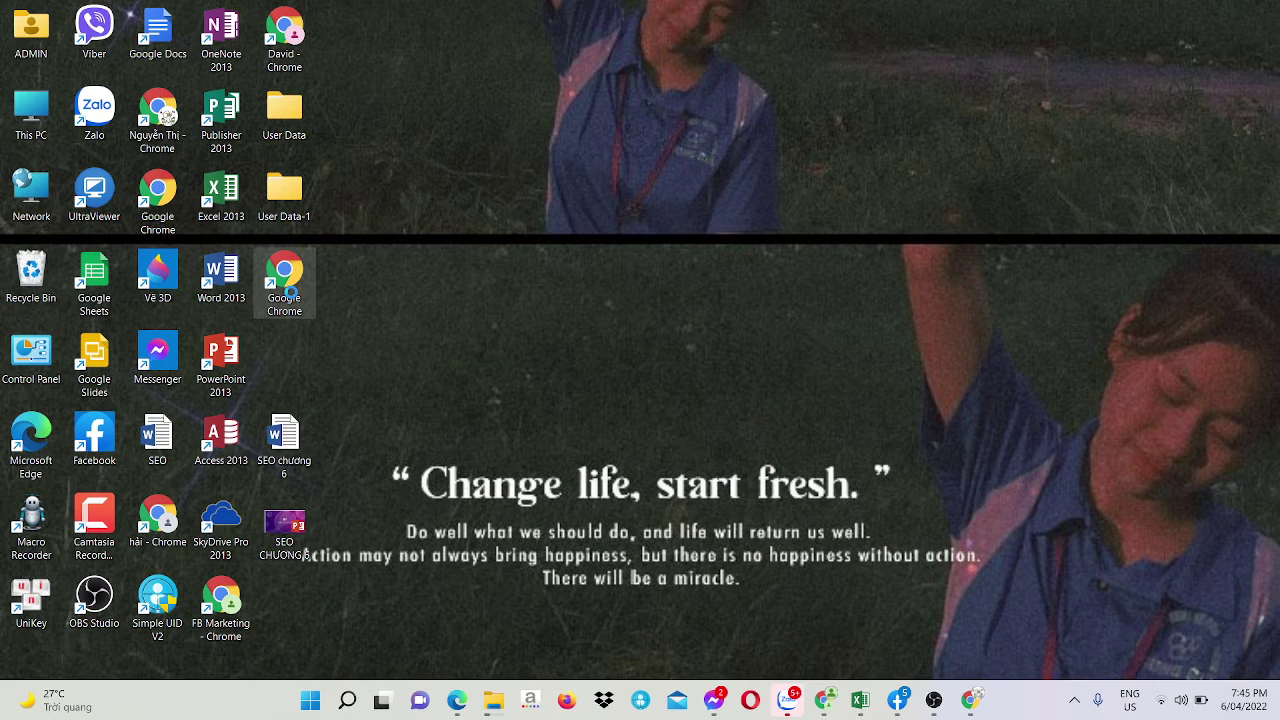
right_click(290, 290)
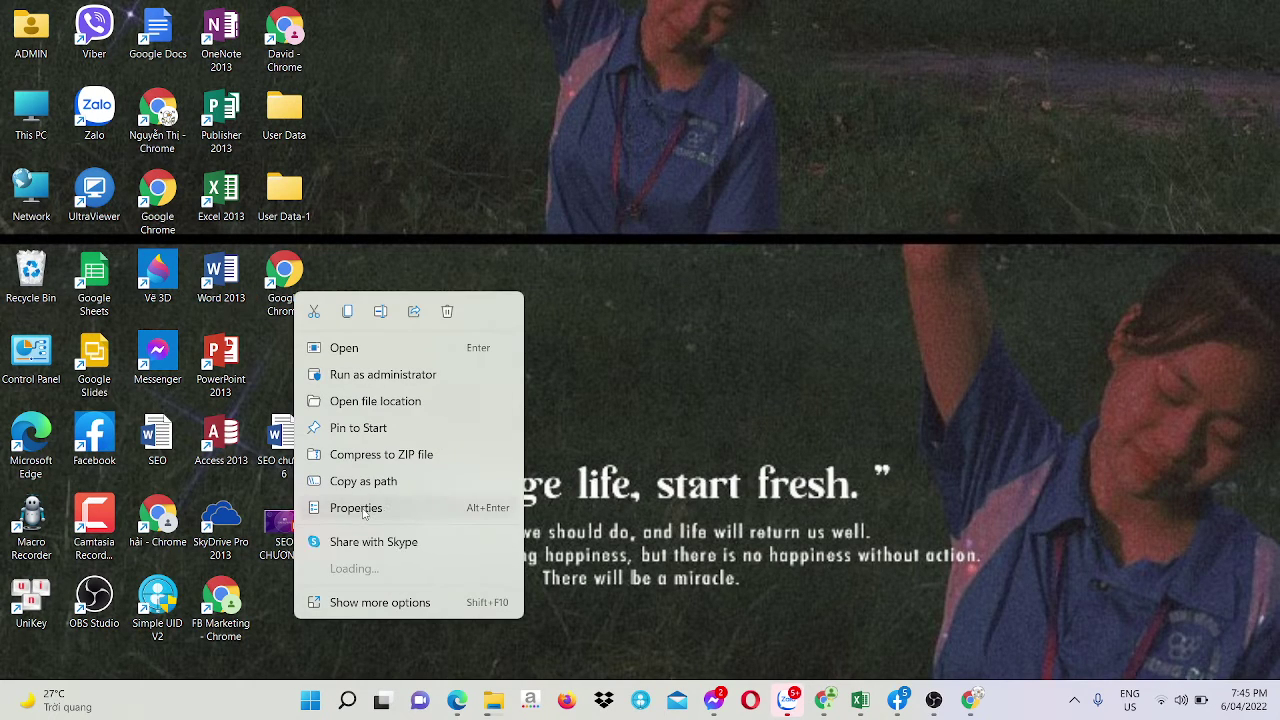
left_click(356, 508)
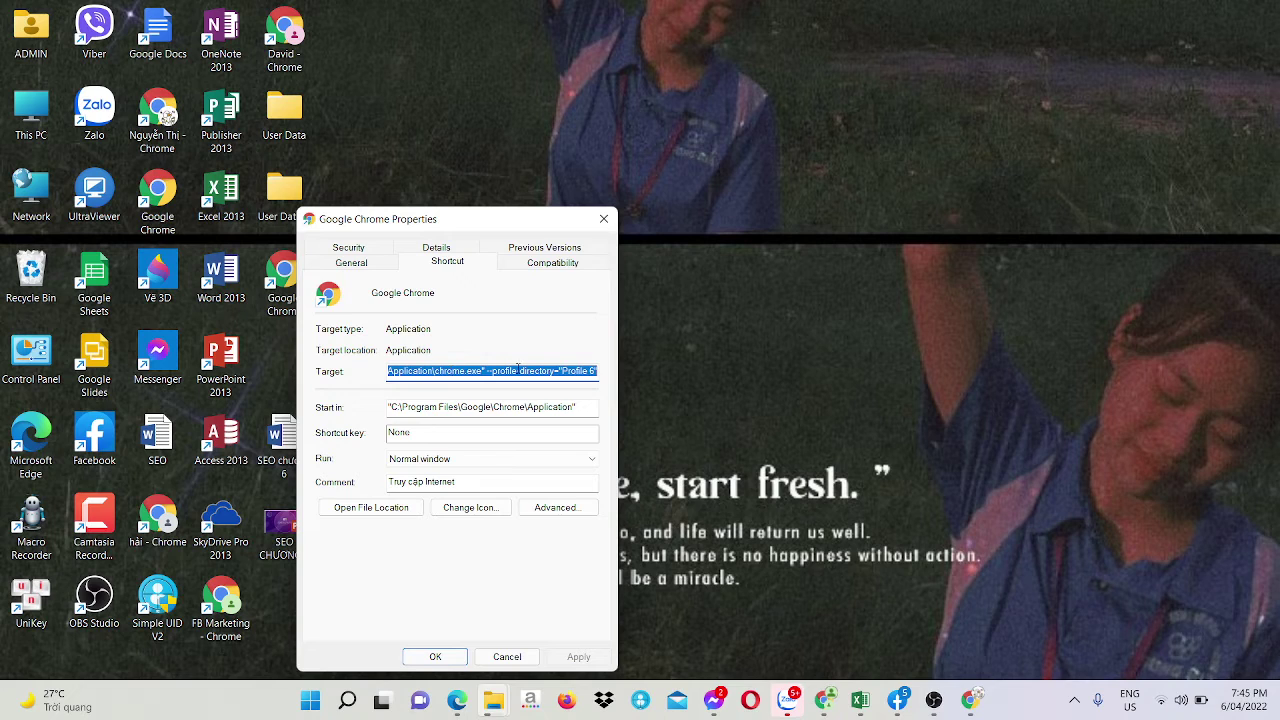
left_click(486, 370)
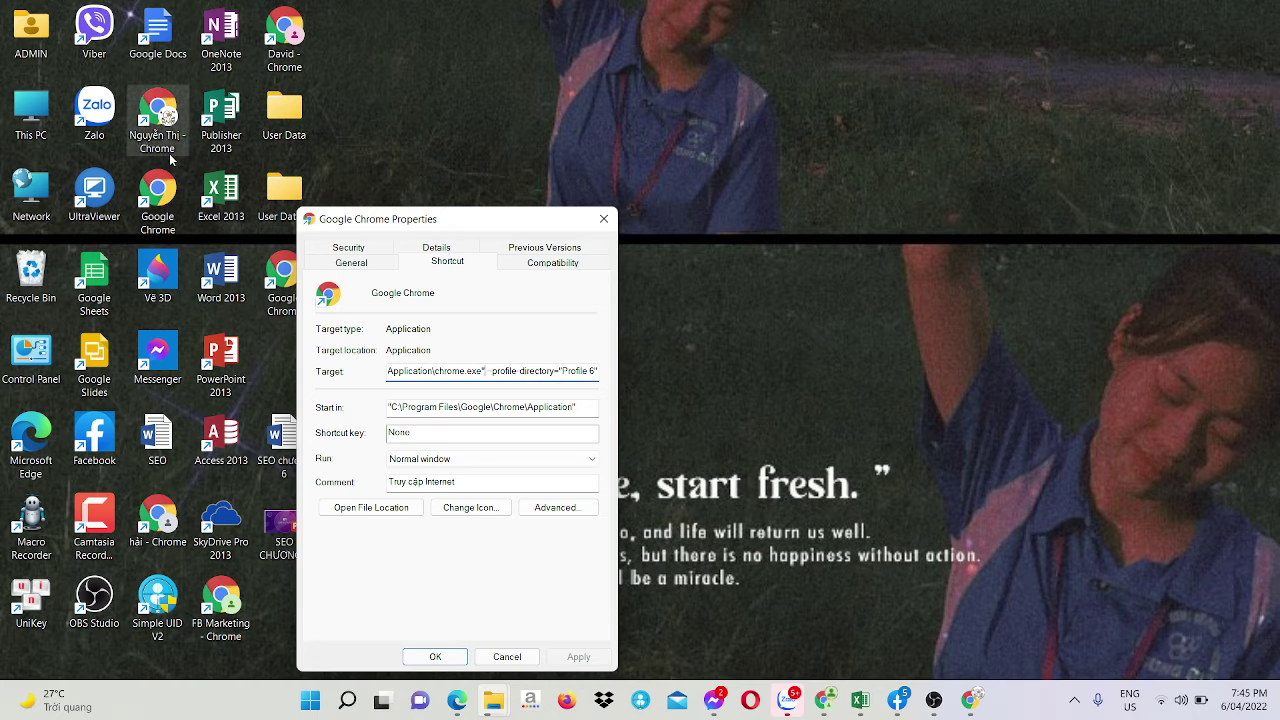
- Open the properties of the Google Chrome shortcut above Vẽ 3D and copy the --user-data-dir= switch from its target
left_click(167, 195)
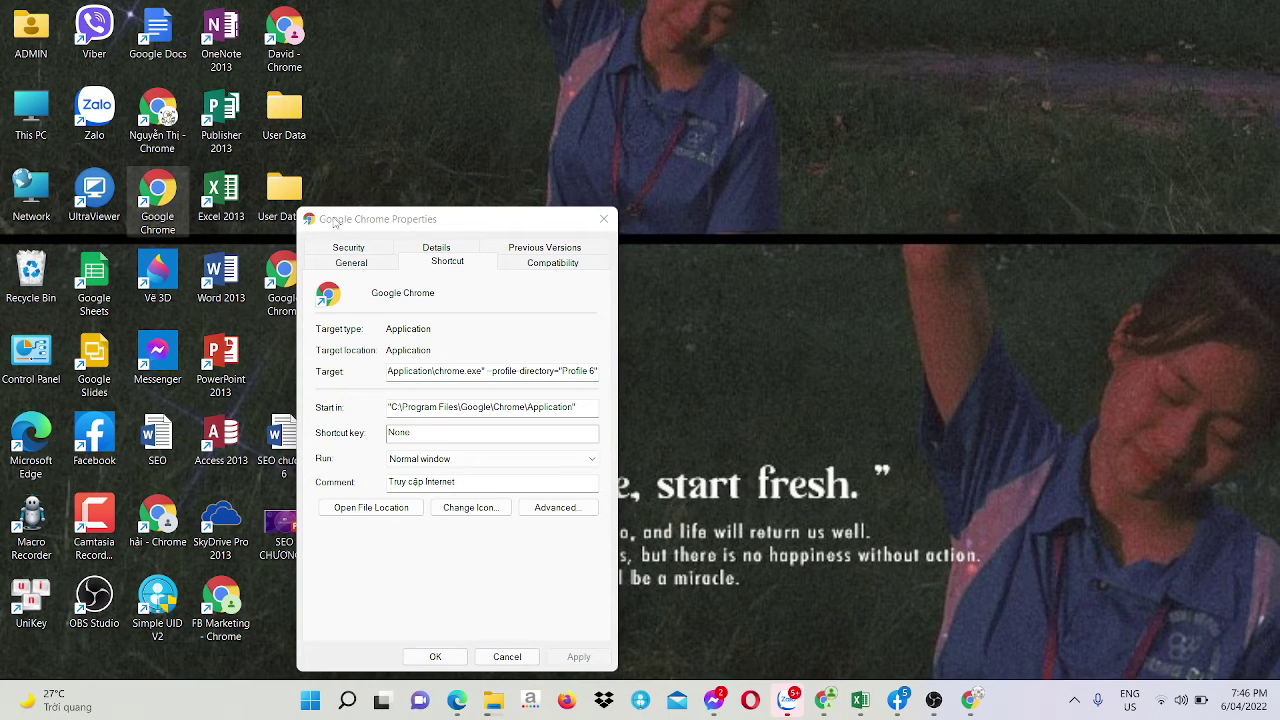
right_click(171, 193)
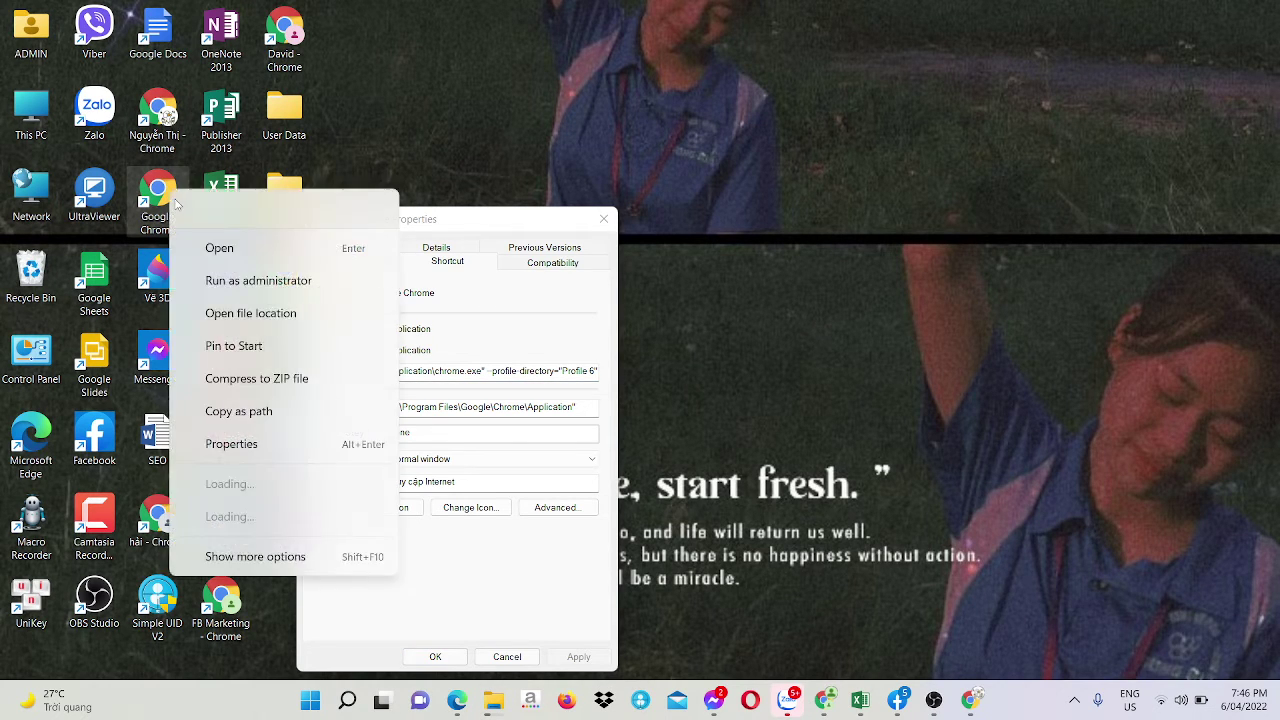
left_click(268, 406)
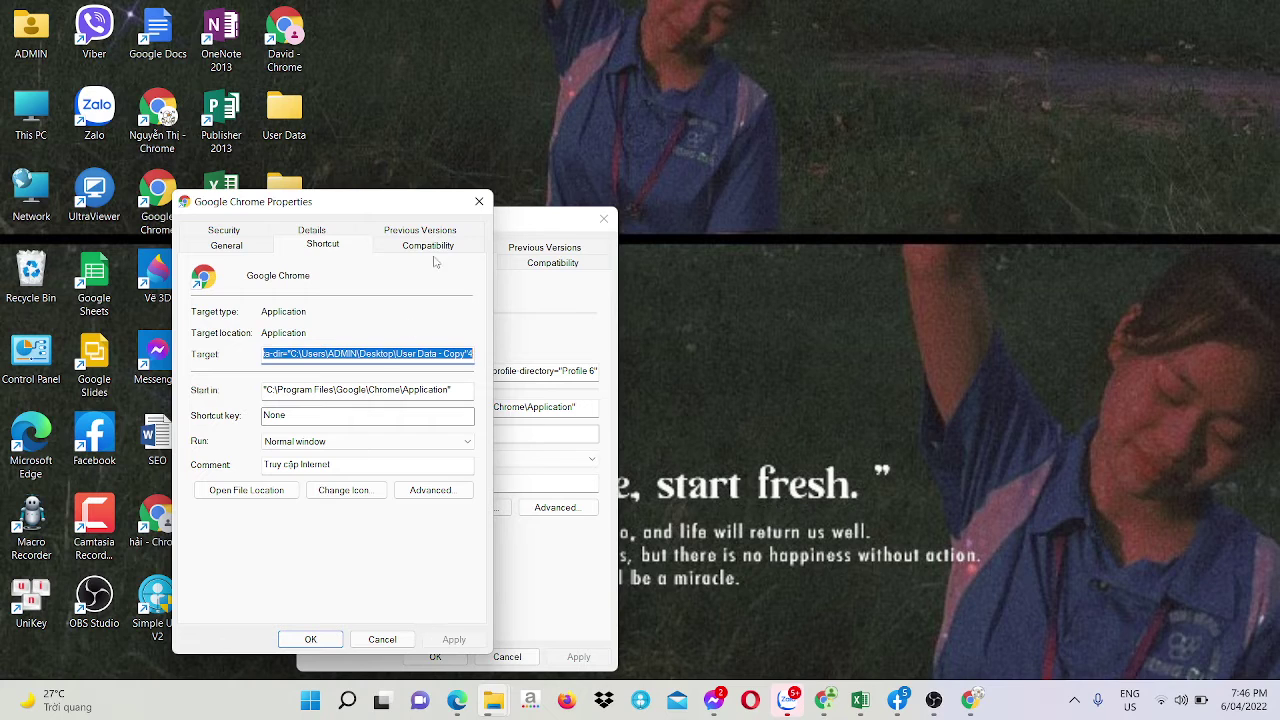
left_click(275, 352)
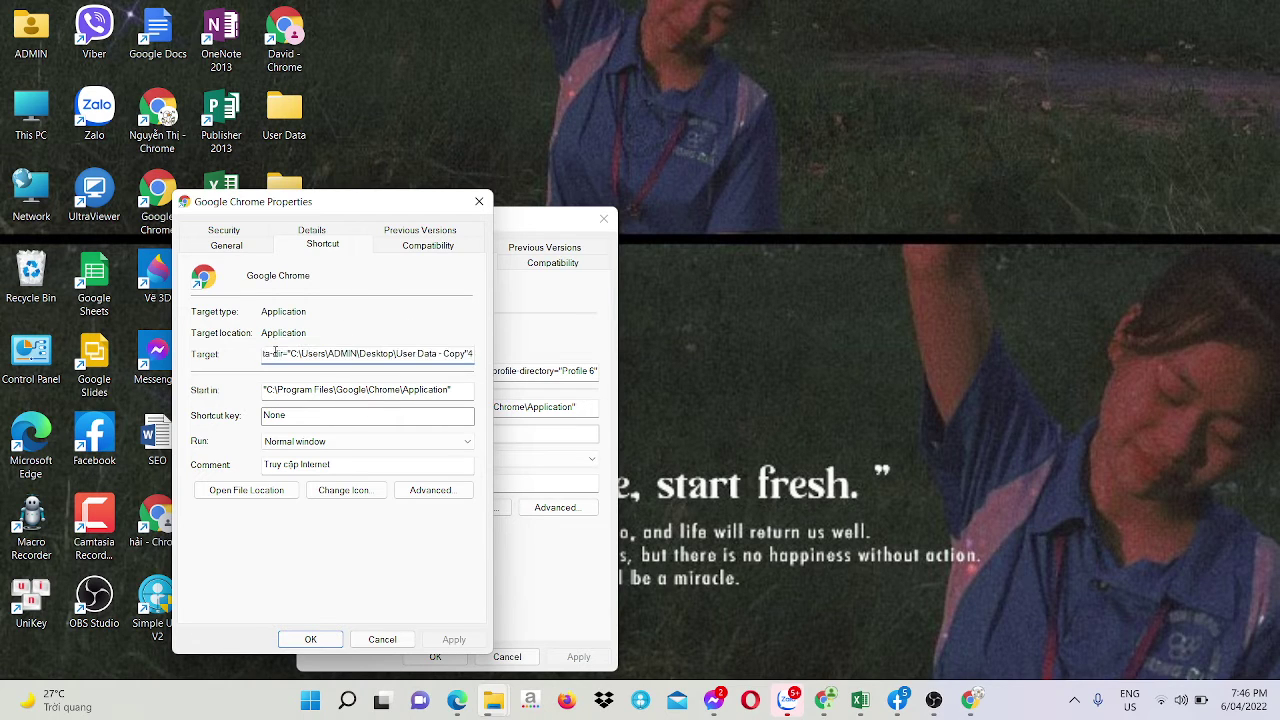
key("Left")
key("Left")
key("Left")
key("Left")
key("Left")
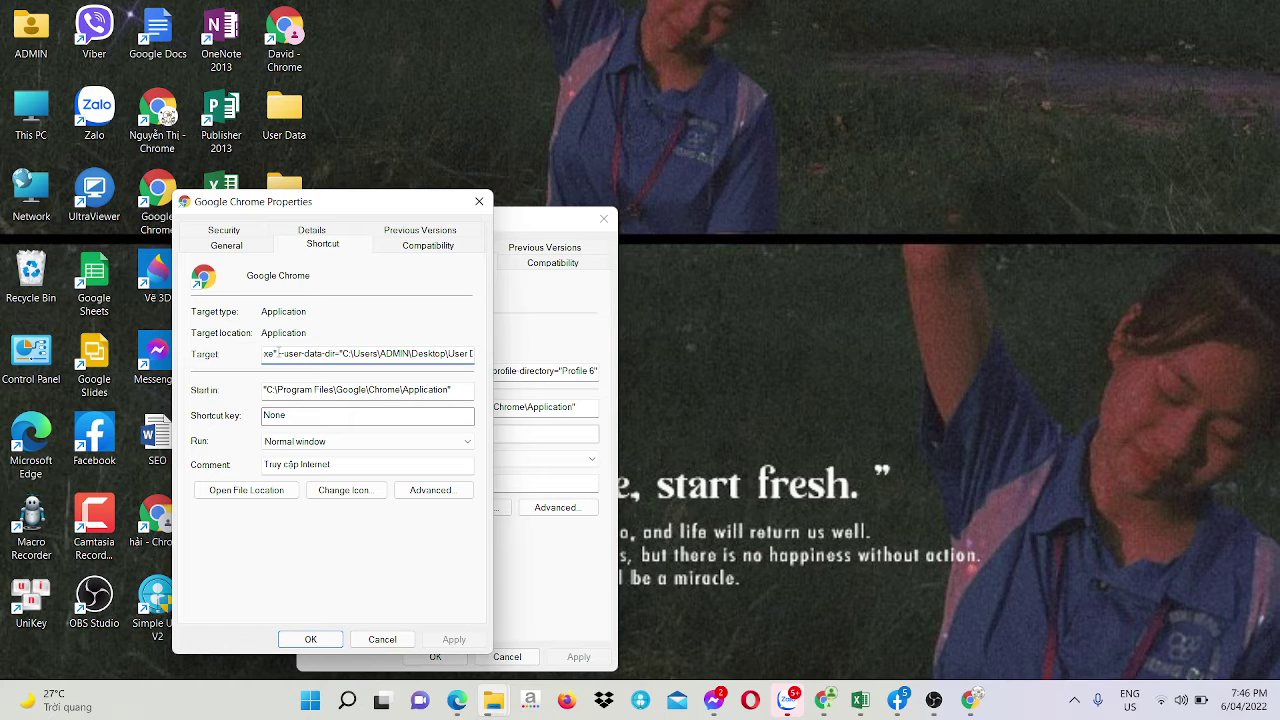
left_click_drag(277, 353, 341, 353)
- In the target of the Google Chrome shortcut set to Profile 6, replace the --profile-directory switch with the copied --user-data-dir= and an opening quotation mark
left_click(526, 430)
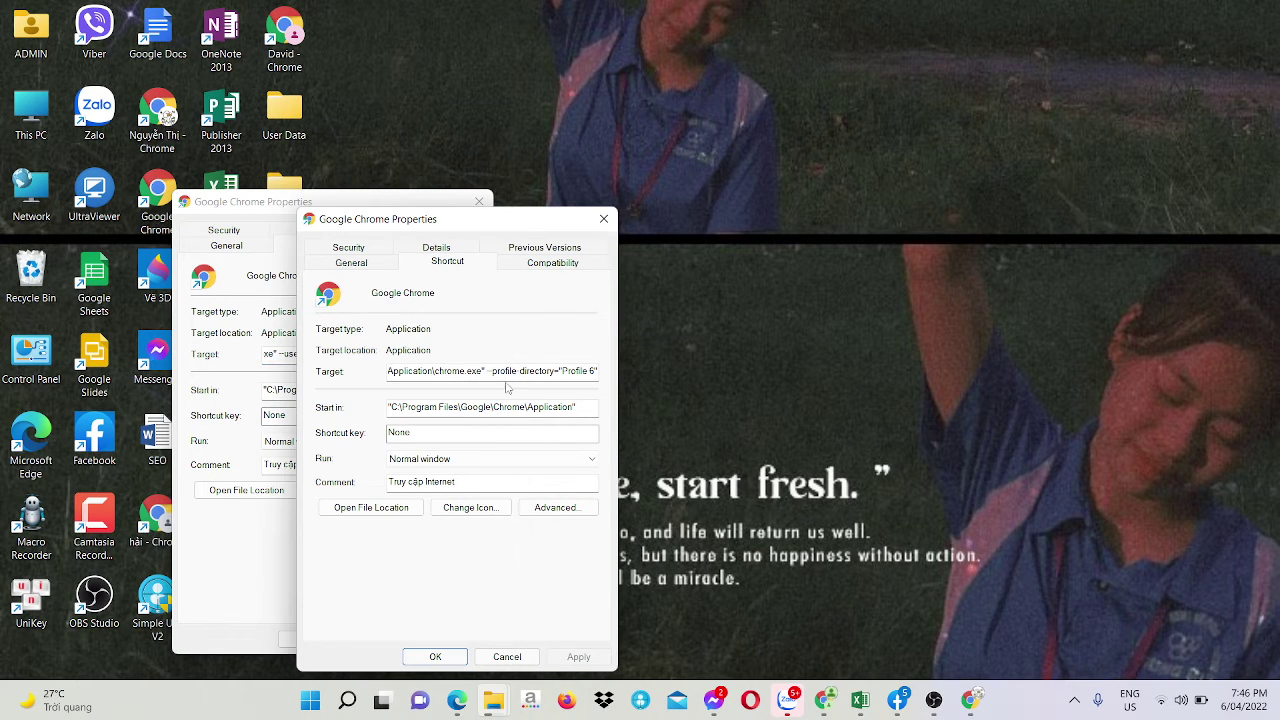
mouse_move(484, 370)
left_mouse_down()
mouse_move(545, 370)
mouse_move(483, 371)
left_mouse_up()
left_click_drag(485, 371, 596, 371)
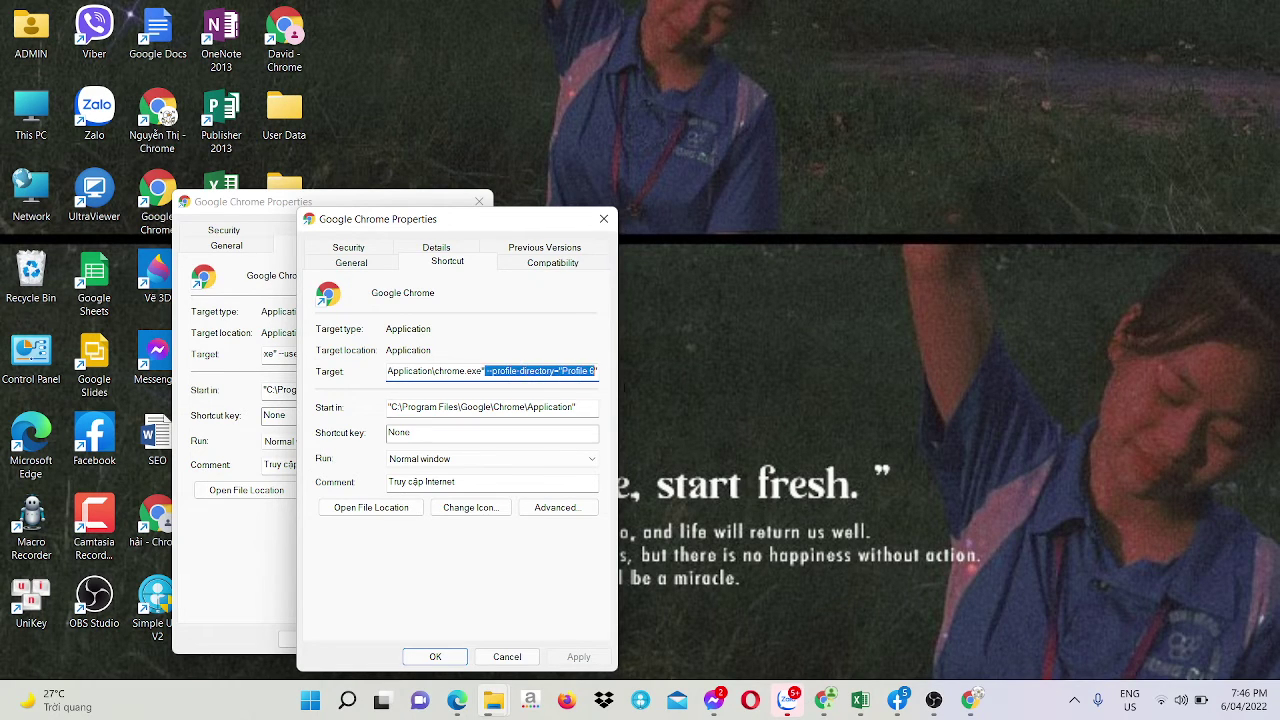
key("BackSpace")
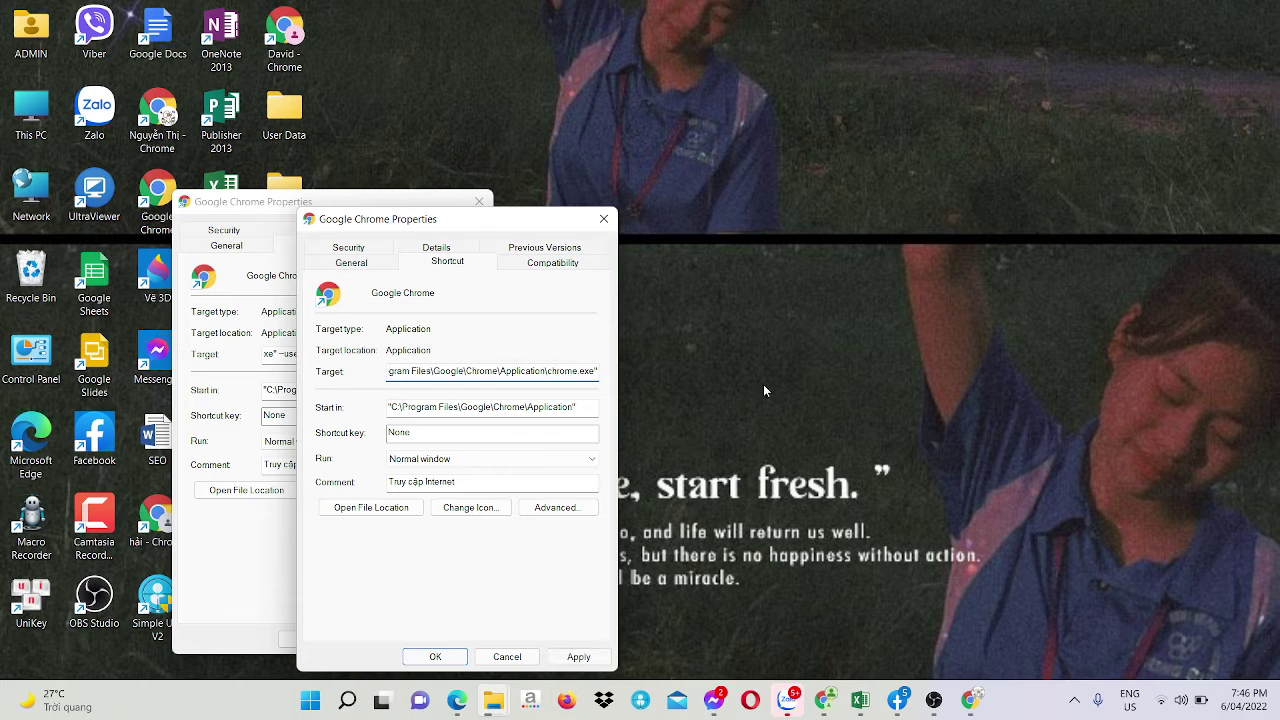
key("ctrl+v")
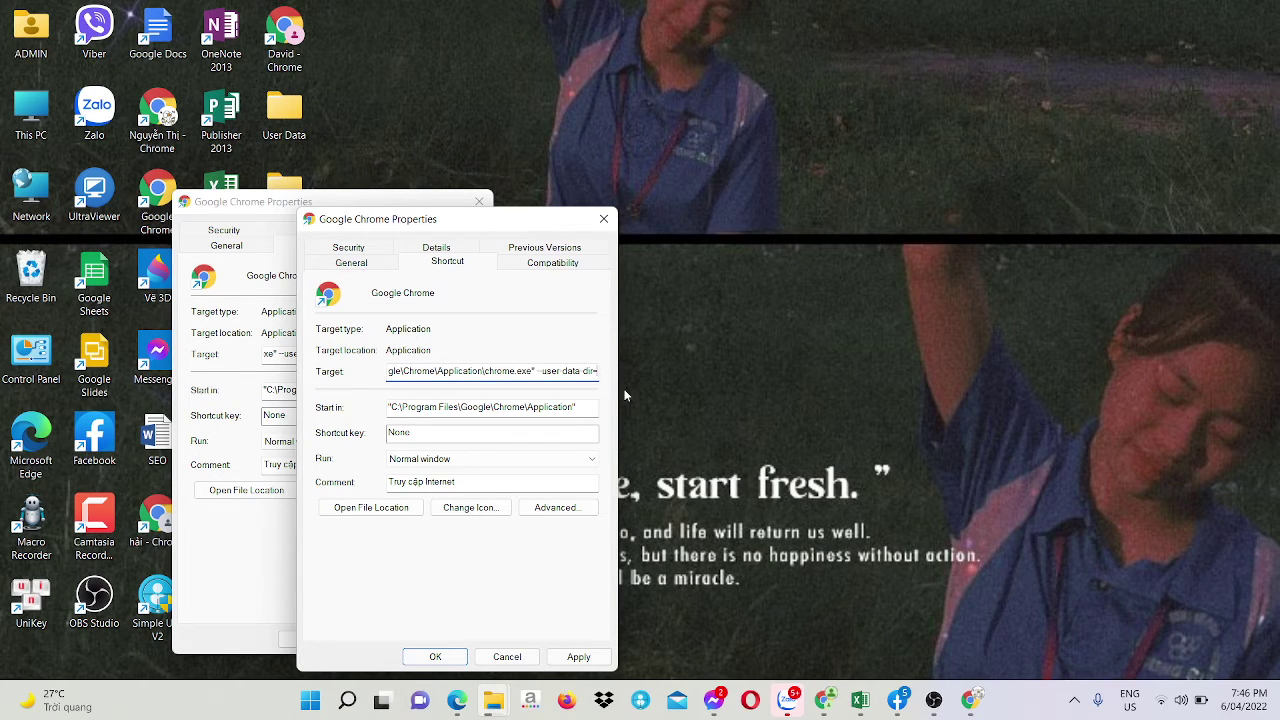
type("\"")
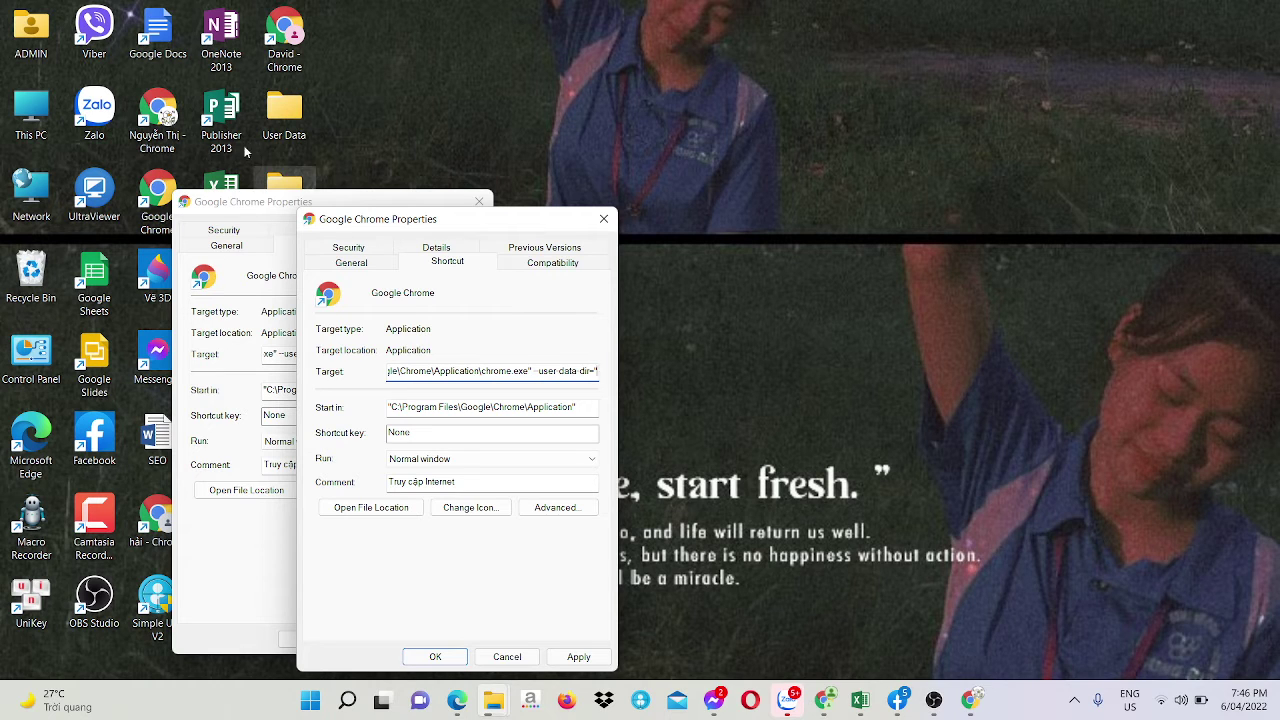
- Bring up the User Data-1 folder window and copy its full path, C:\Users\ADMIN\Desktop\User Data-1
mouse_move(487, 712)
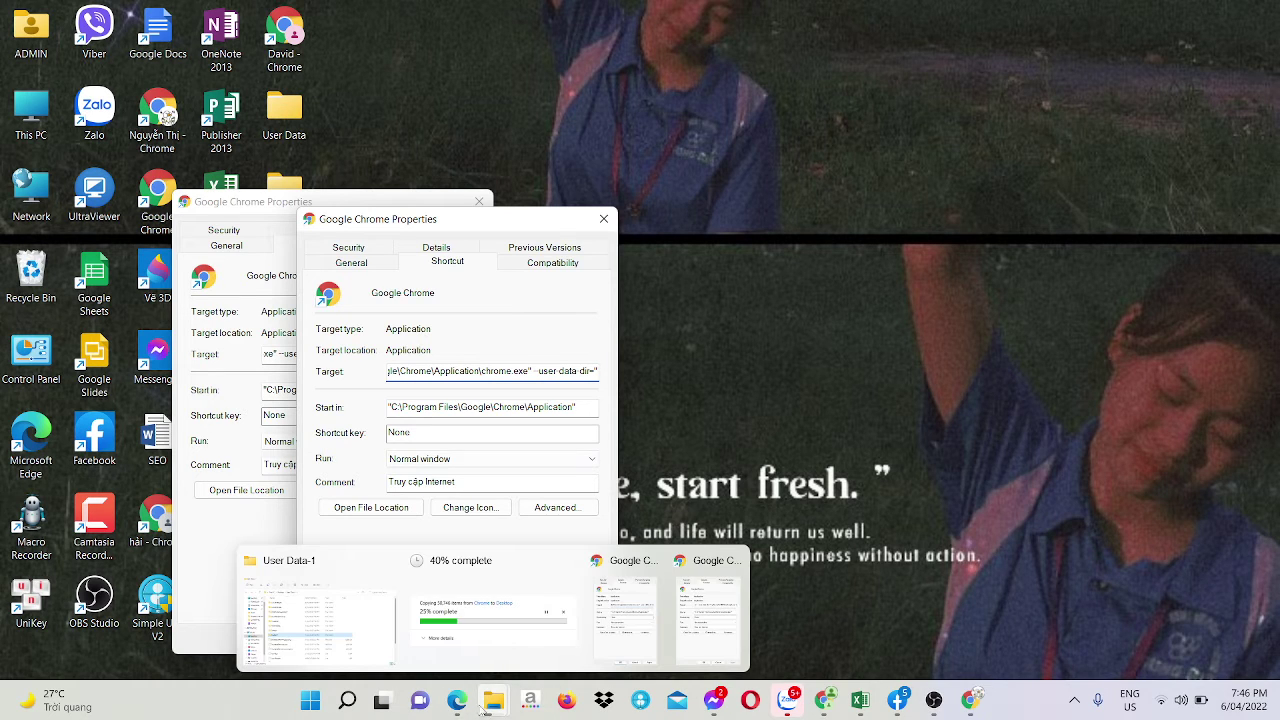
left_click(299, 632)
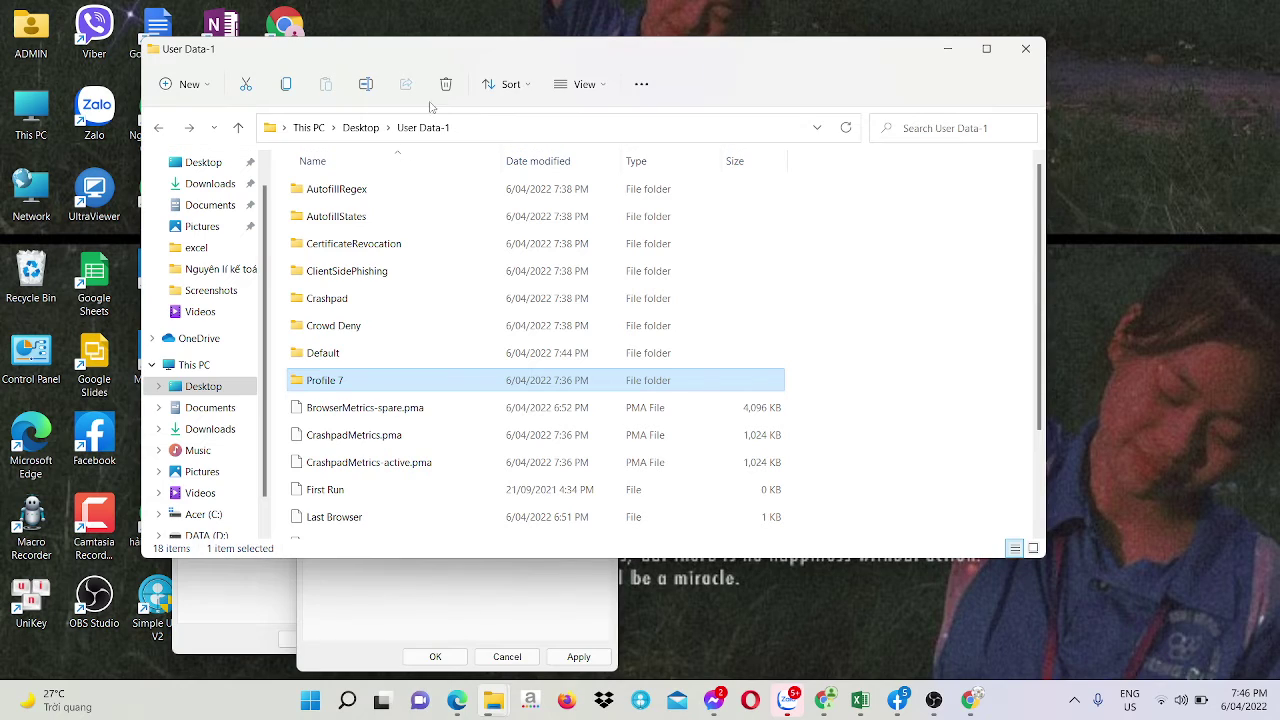
left_click(467, 128)
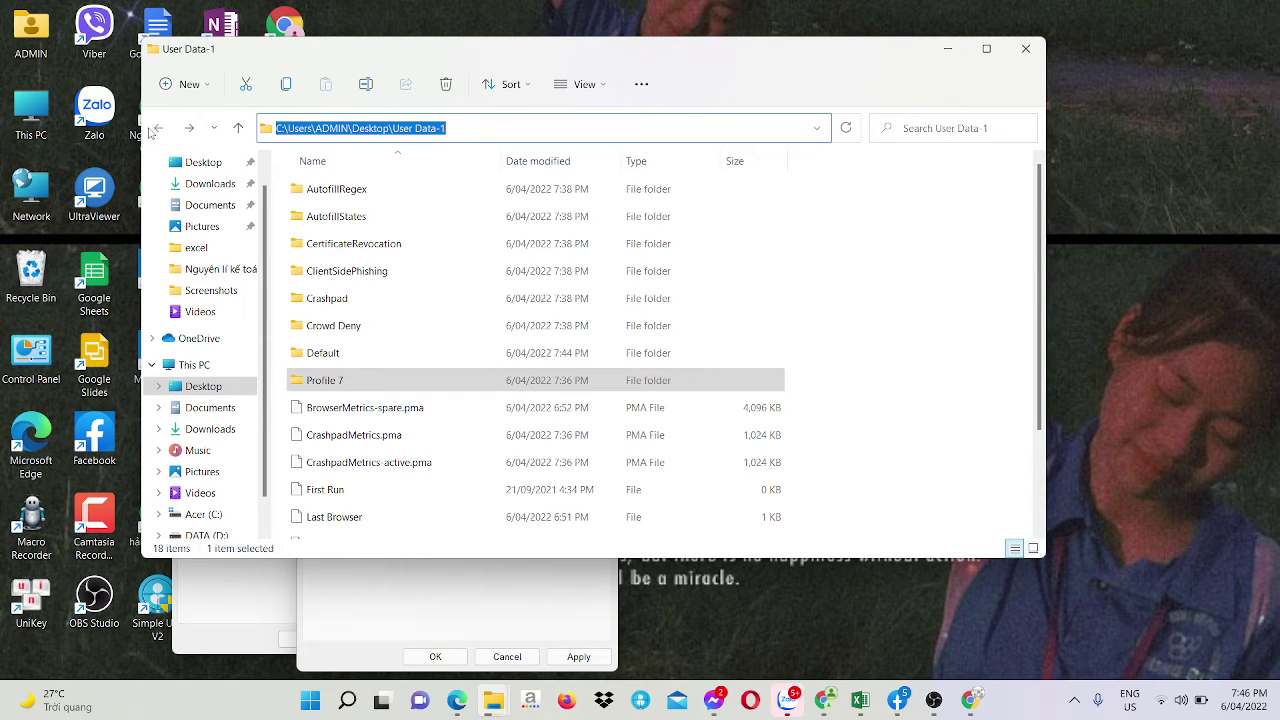
left_click(158, 128)
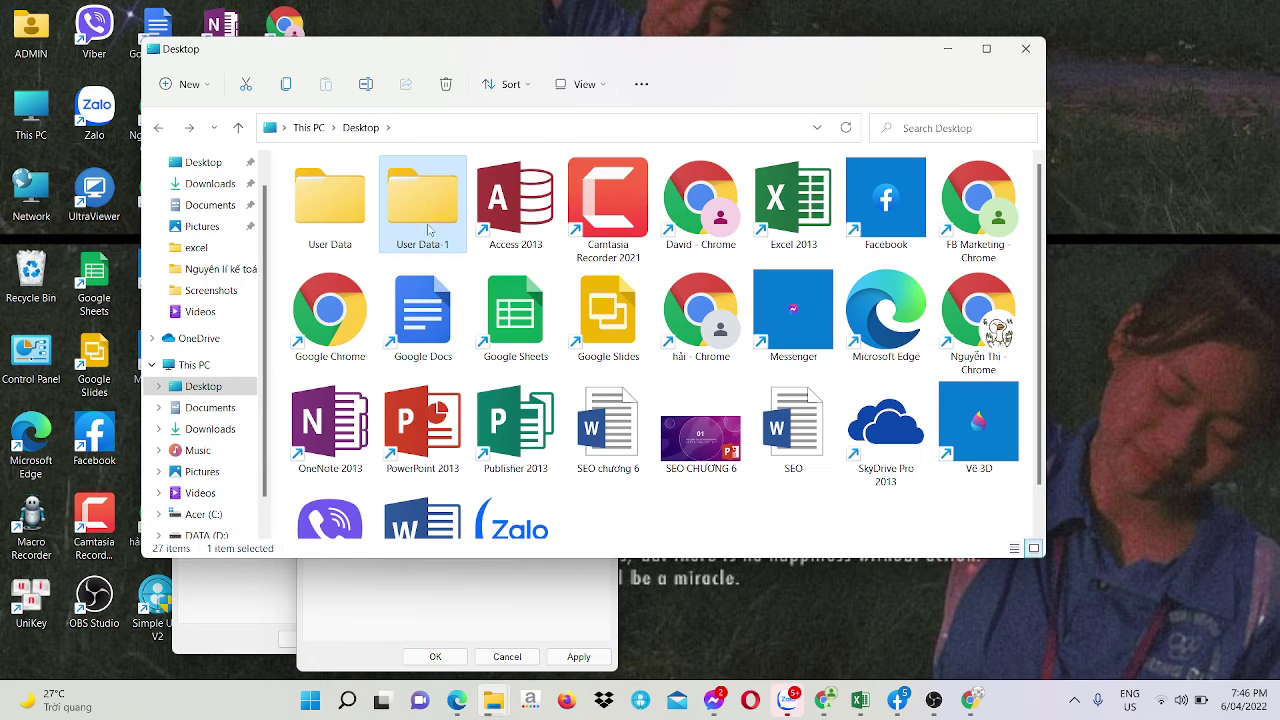
double_click(441, 219)
left_click(510, 131)
key("ctrl+c")
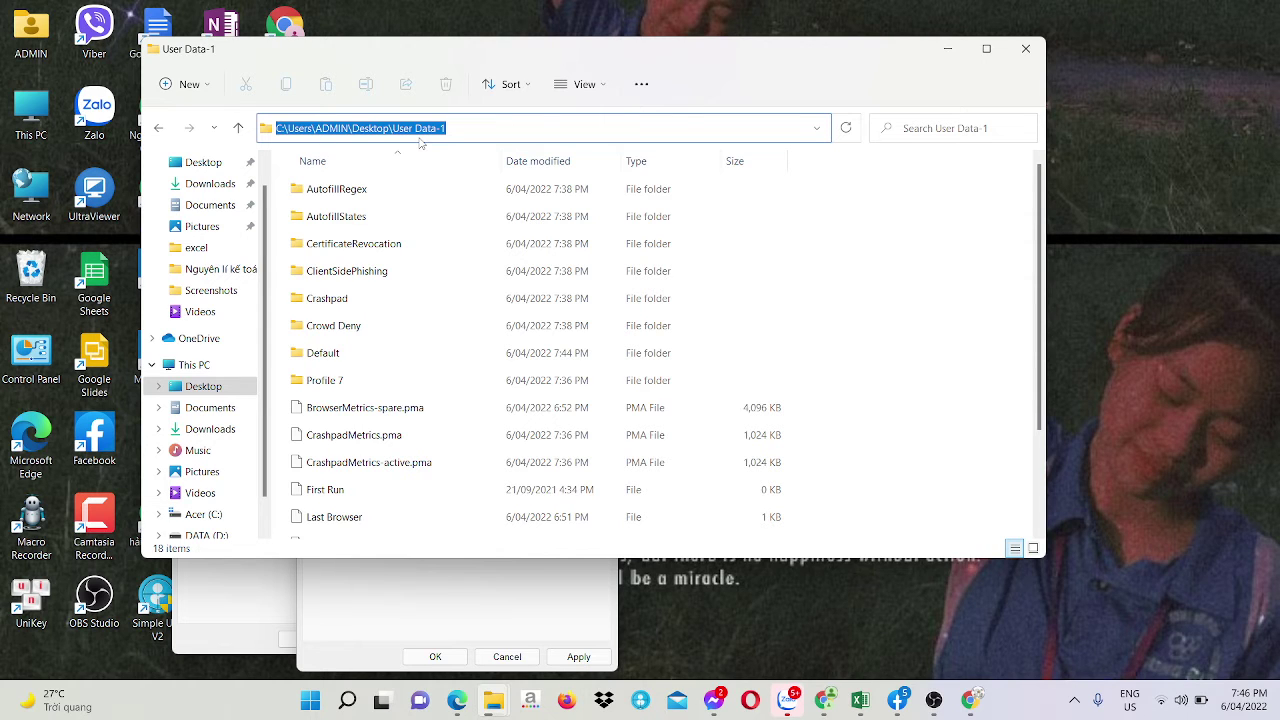
- Paste the User Data-1 path as the --user-data-dir value in the shortcut's target, closing the quotation mark and adding a space and dashes
left_click(535, 622)
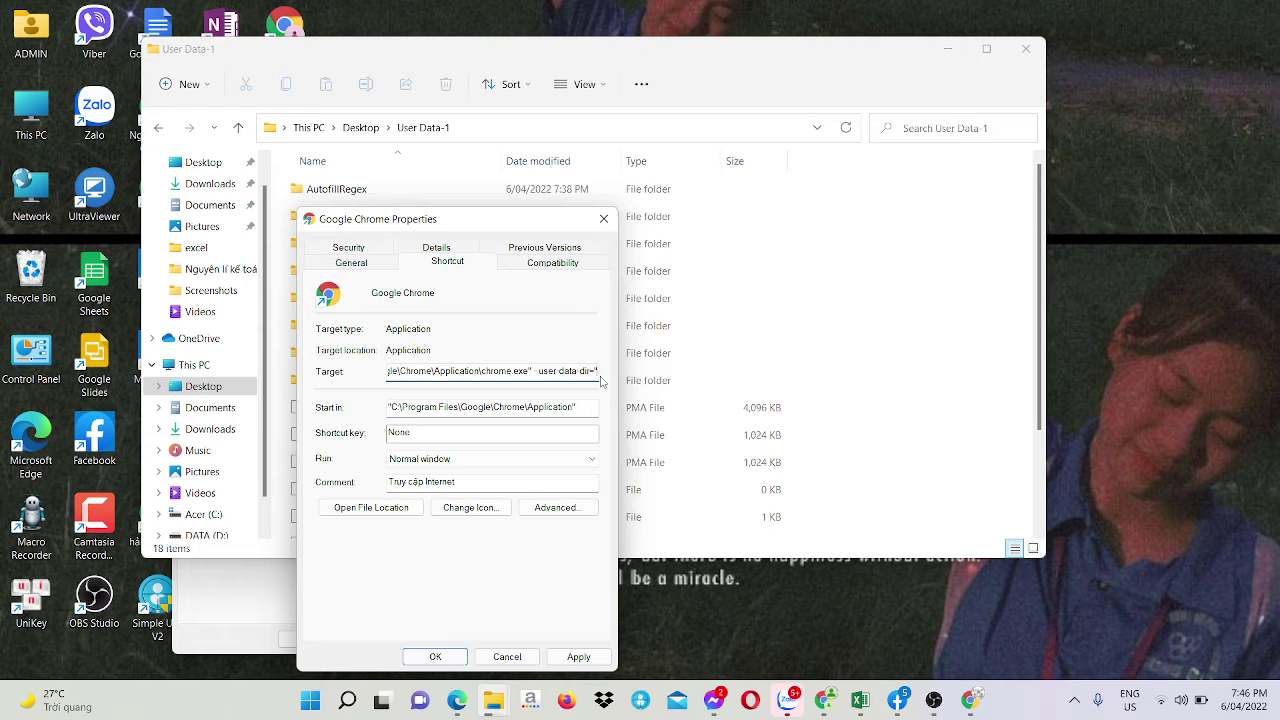
key("ctrl+v")
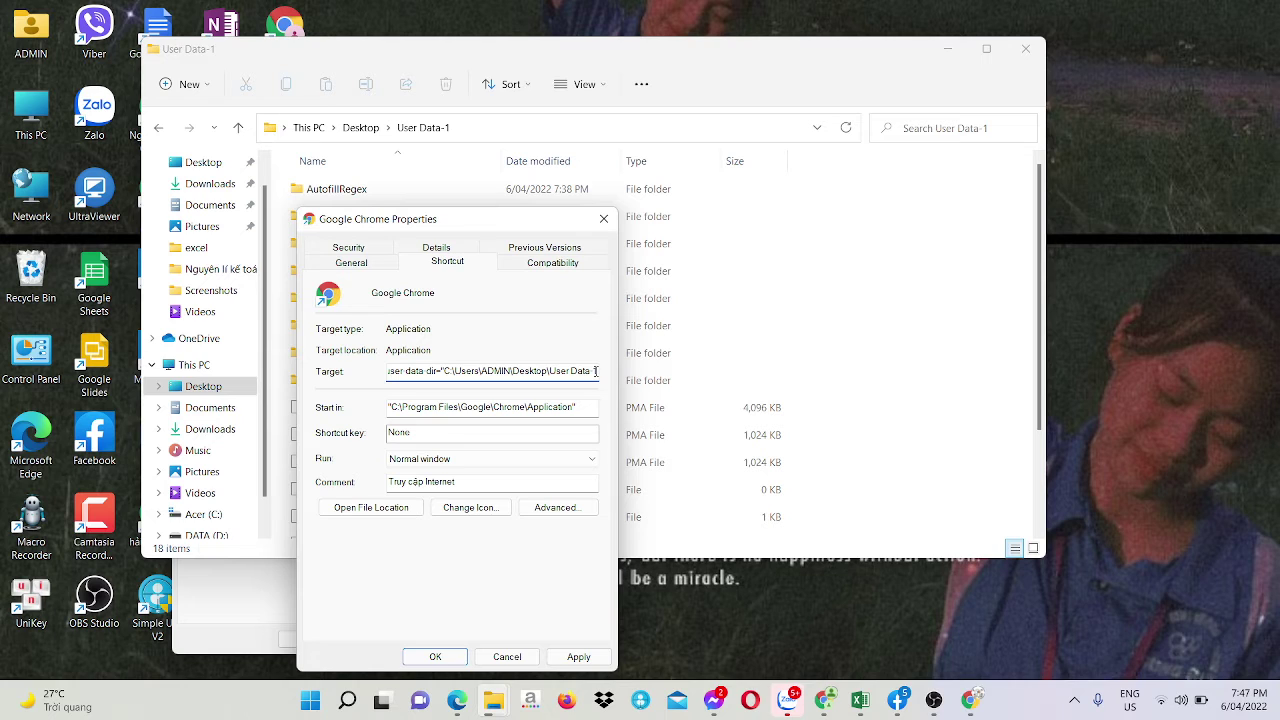
type("1\"")
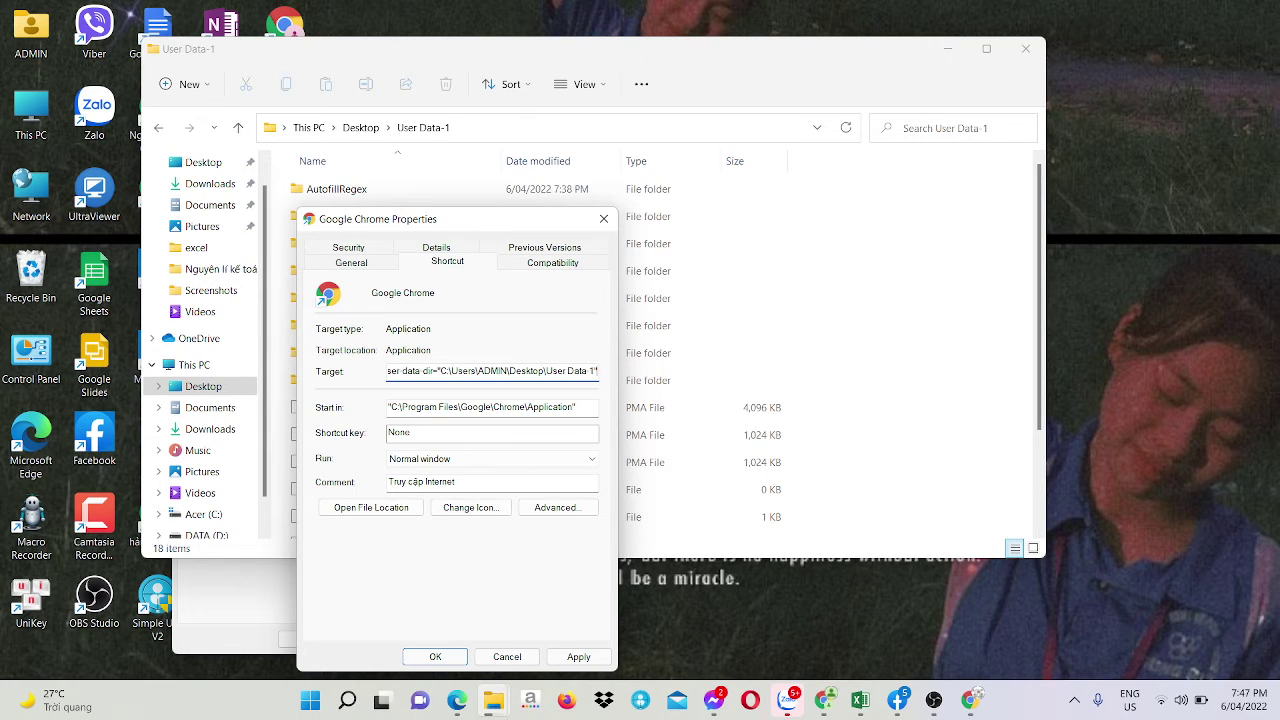
type(" --")
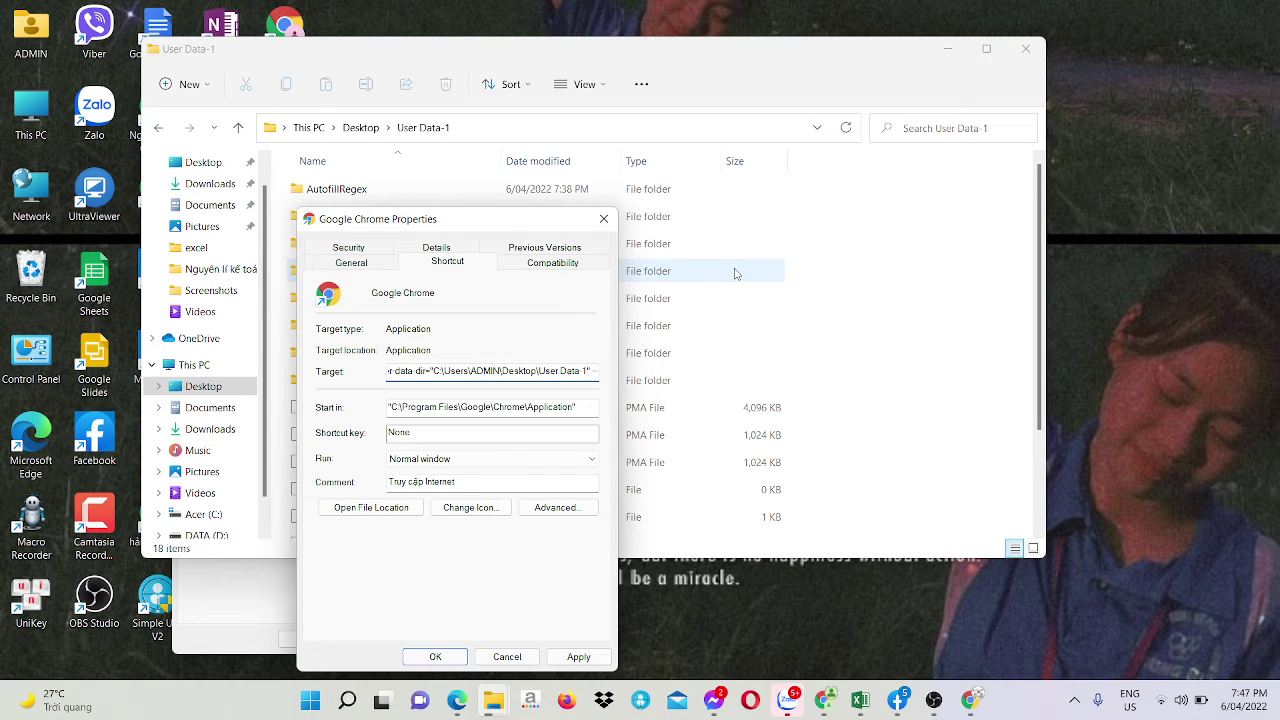
- Look at the end of the target in the other Google Chrome shortcut's properties and close that dialog
left_click(237, 598)
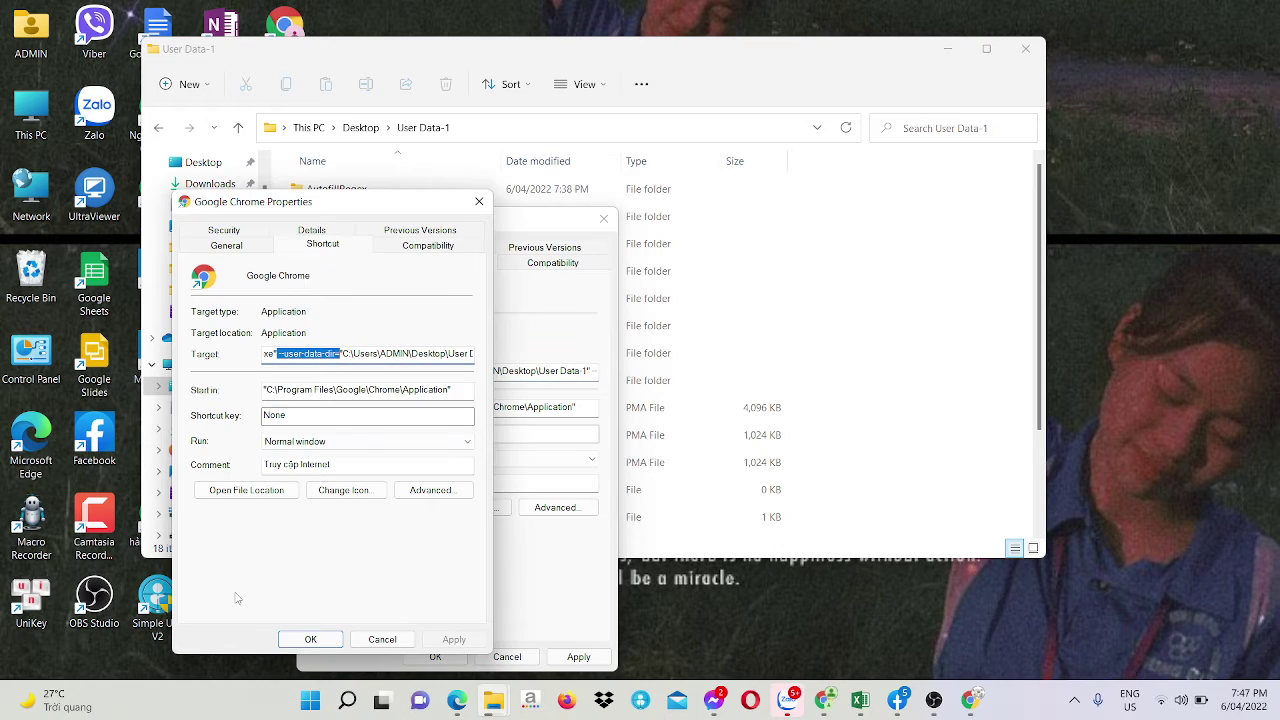
left_click(468, 354)
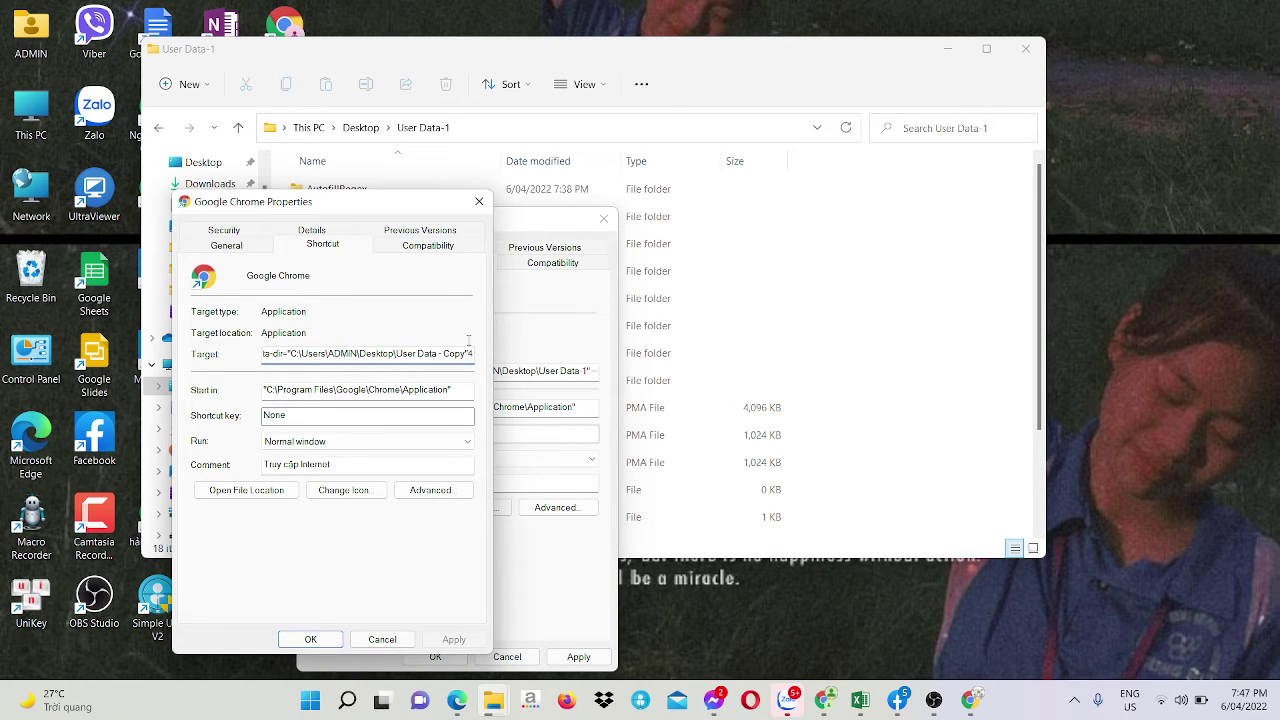
left_click(479, 201)
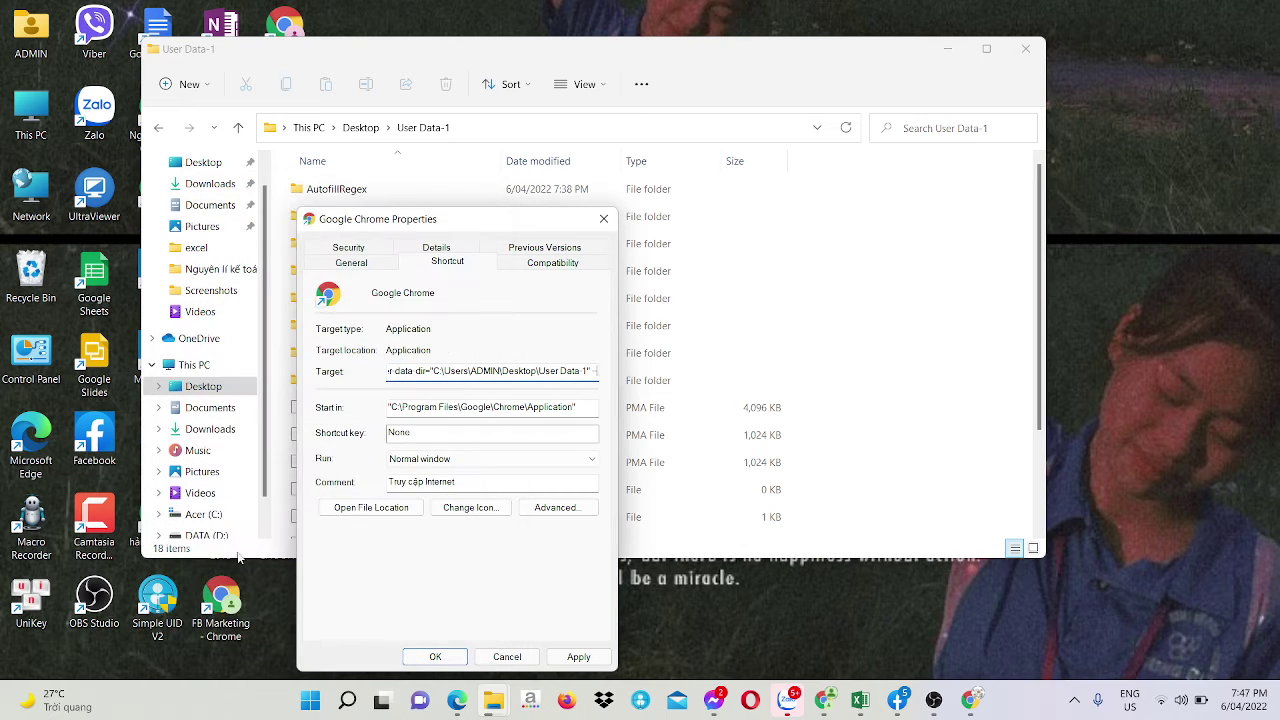
- Launch the FB Marketing - Chrome shortcut, maximize its browser window and close it
left_click(219, 616)
double_click(219, 616)
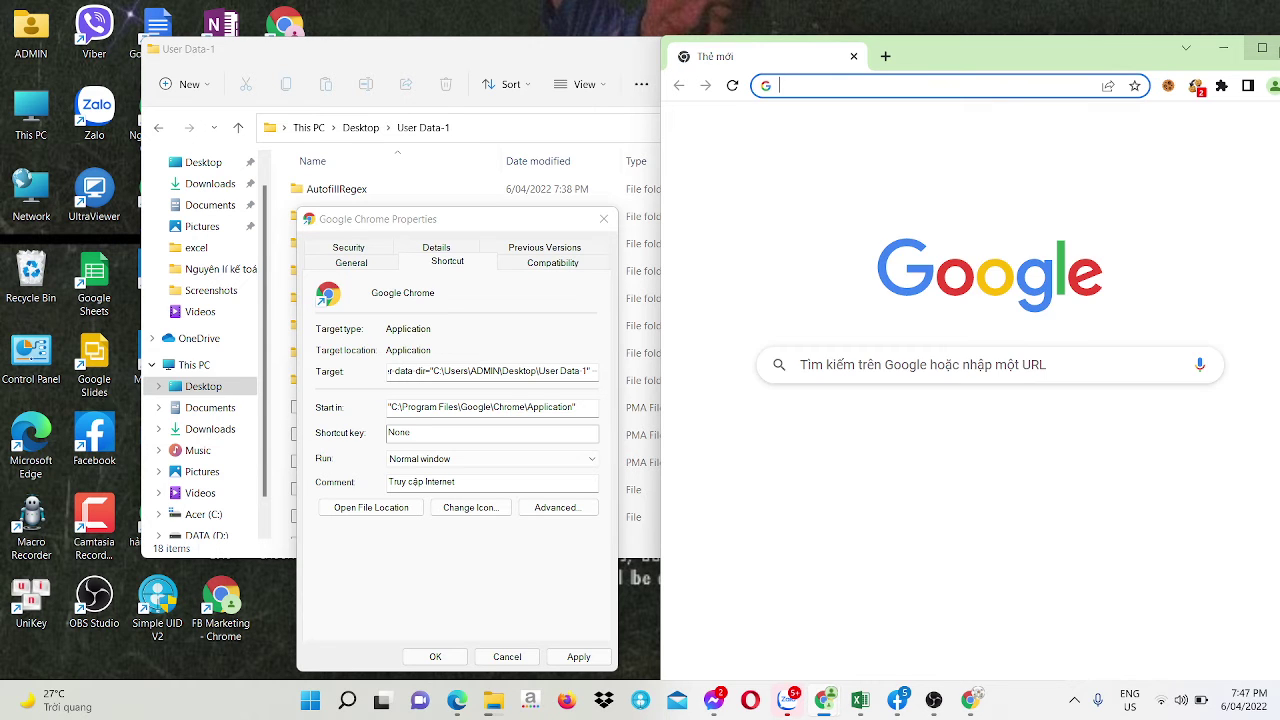
left_click(1262, 47)
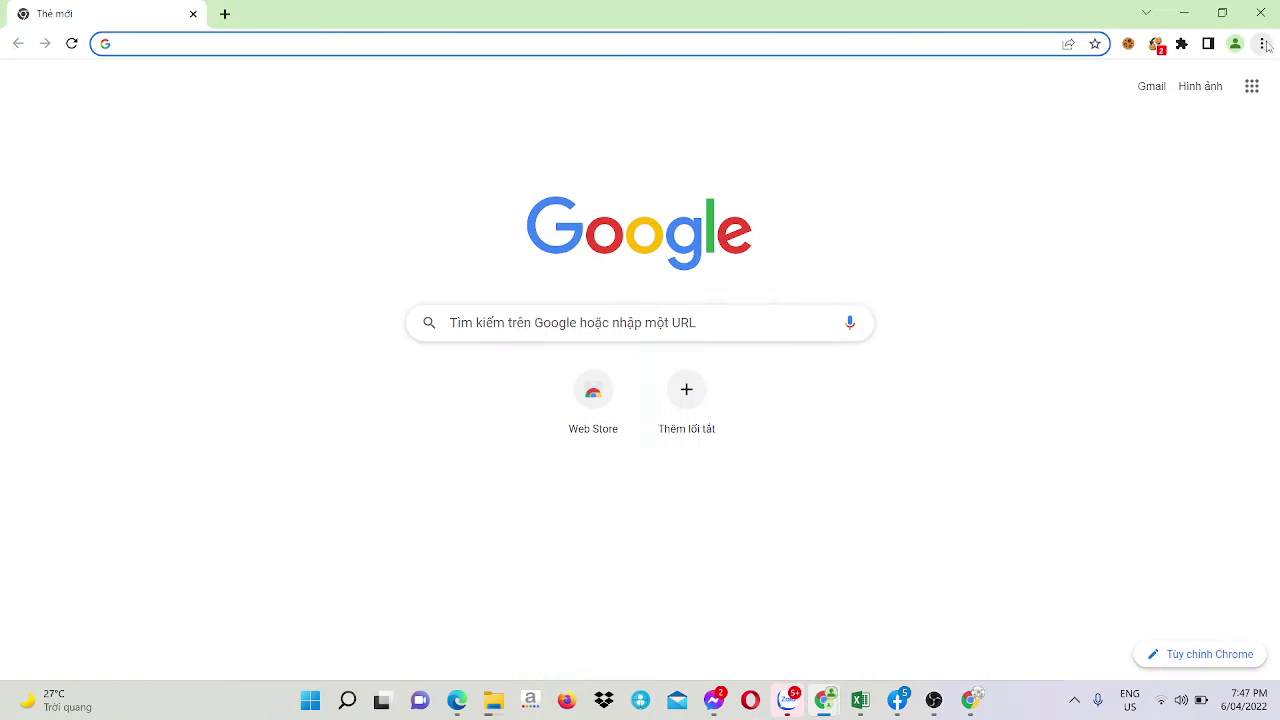
left_click(1255, 17)
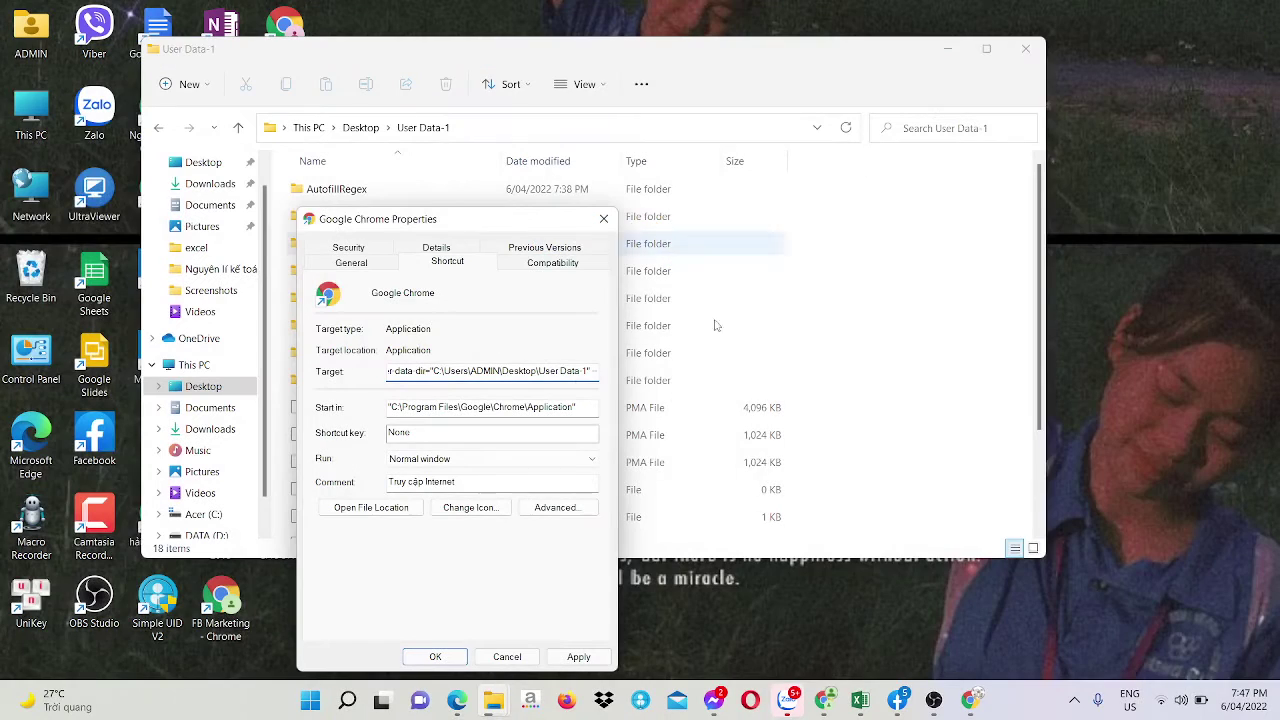
- Open the properties of the FB Marketing - Chrome shortcut and copy --profile-directory="Profile 6" from its target
left_click(226, 593)
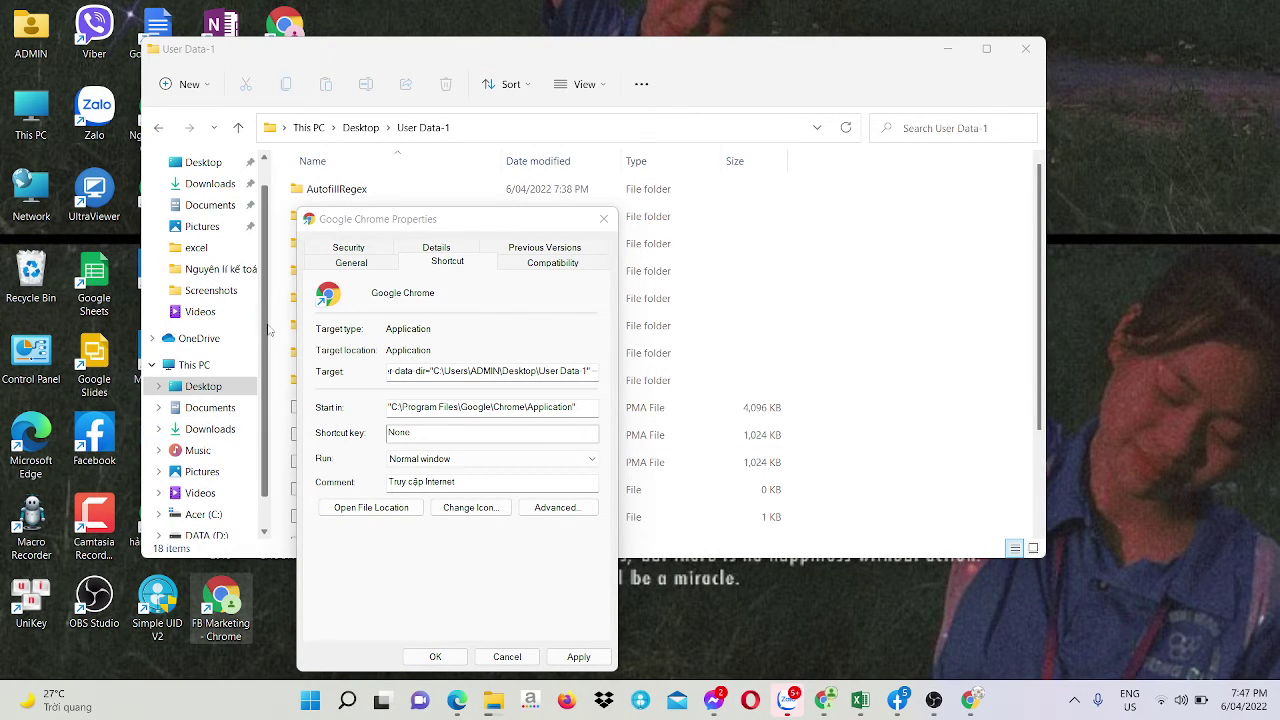
right_click(236, 594)
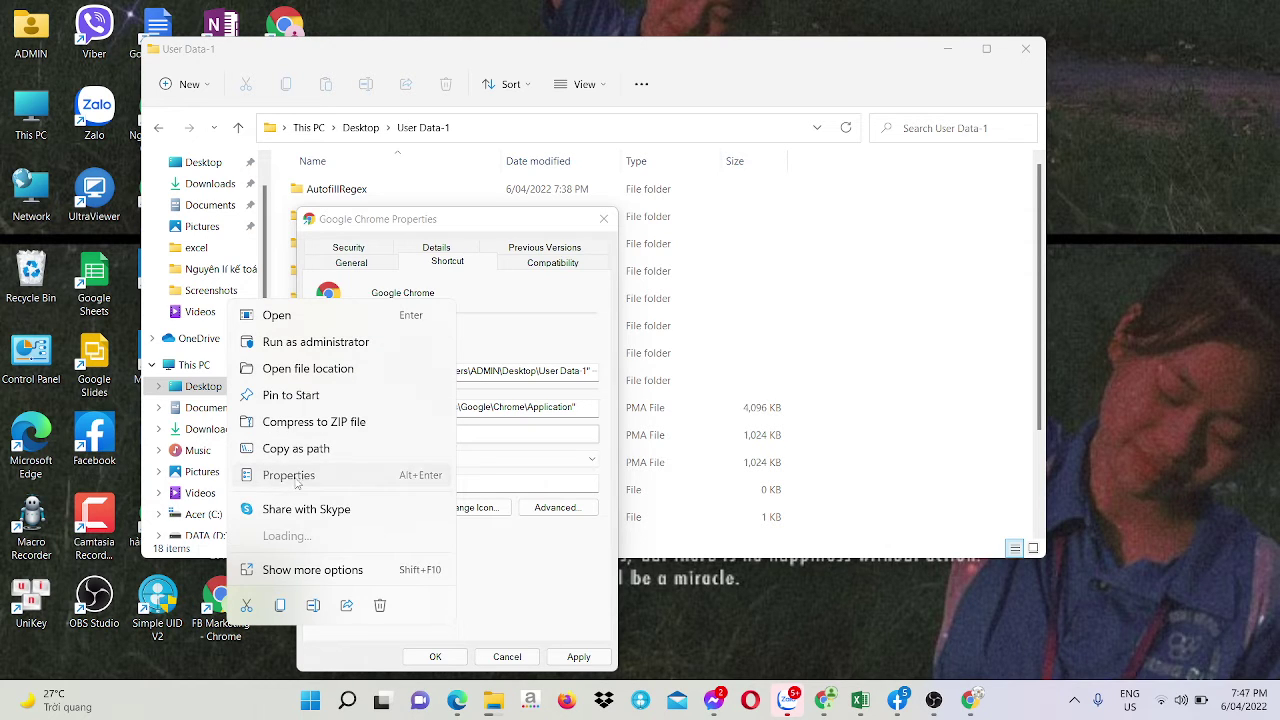
left_click(298, 478)
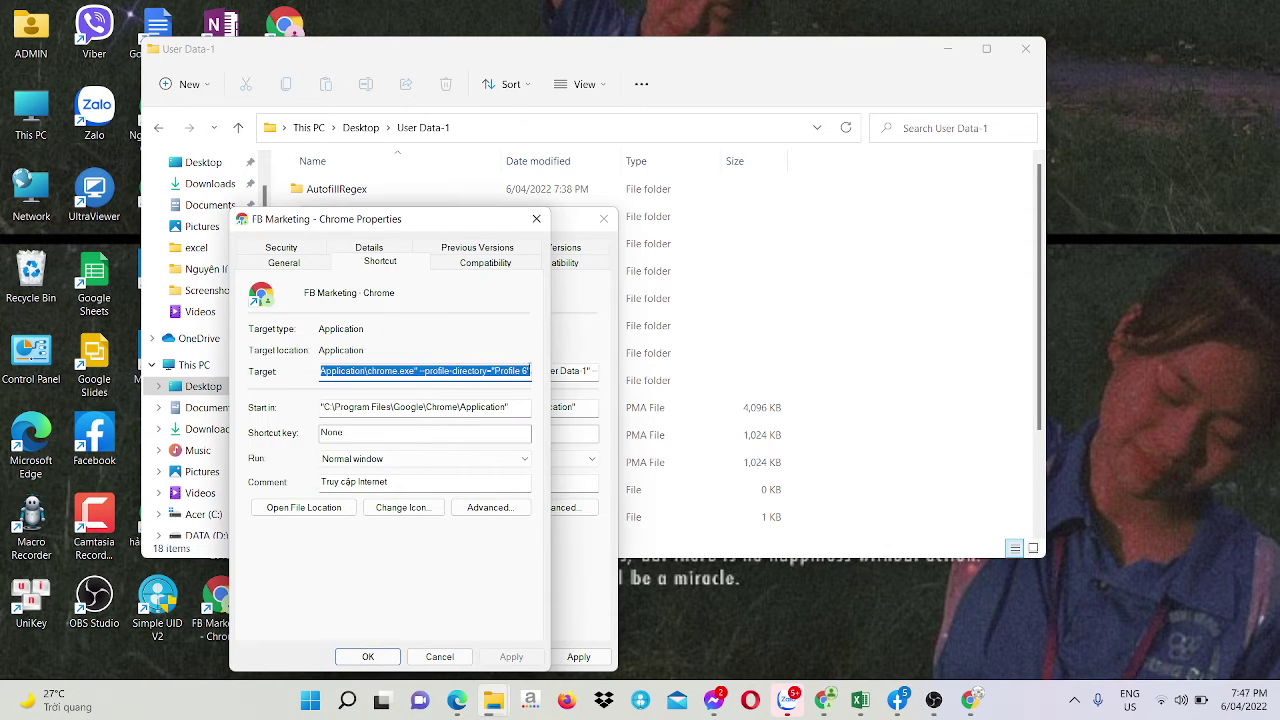
left_click(420, 371)
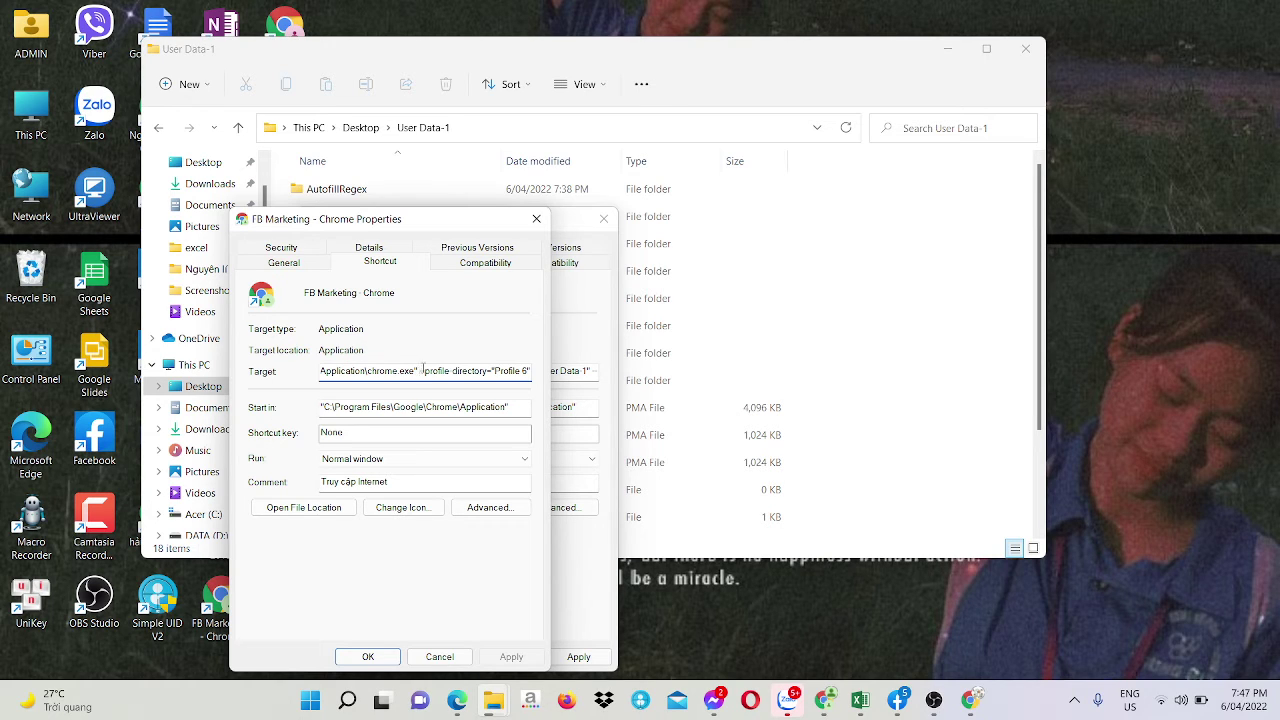
left_click_drag(422, 371, 540, 371)
key("ctrl+c")
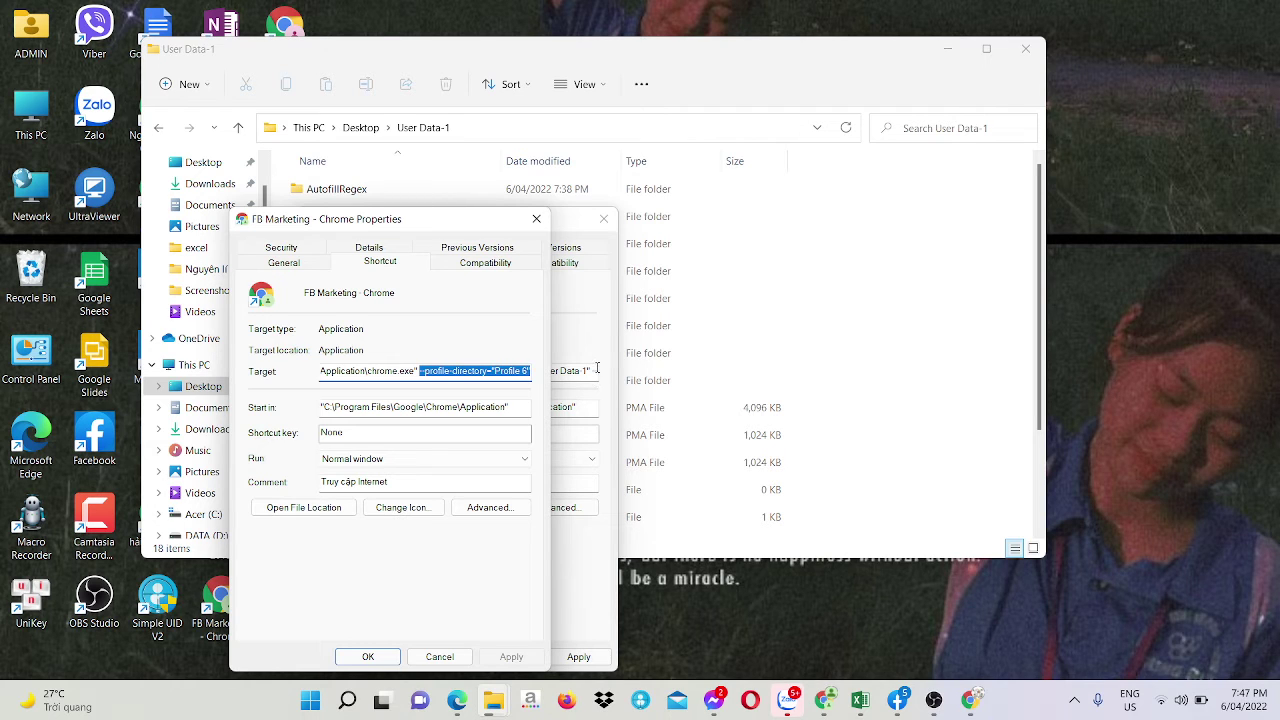
- Replace the trailing dashes in the Google Chrome shortcut's target with the copied switch, set it to "Profile 7" and save the properties
left_click(597, 368)
key("BackSpace")
key("BackSpace")
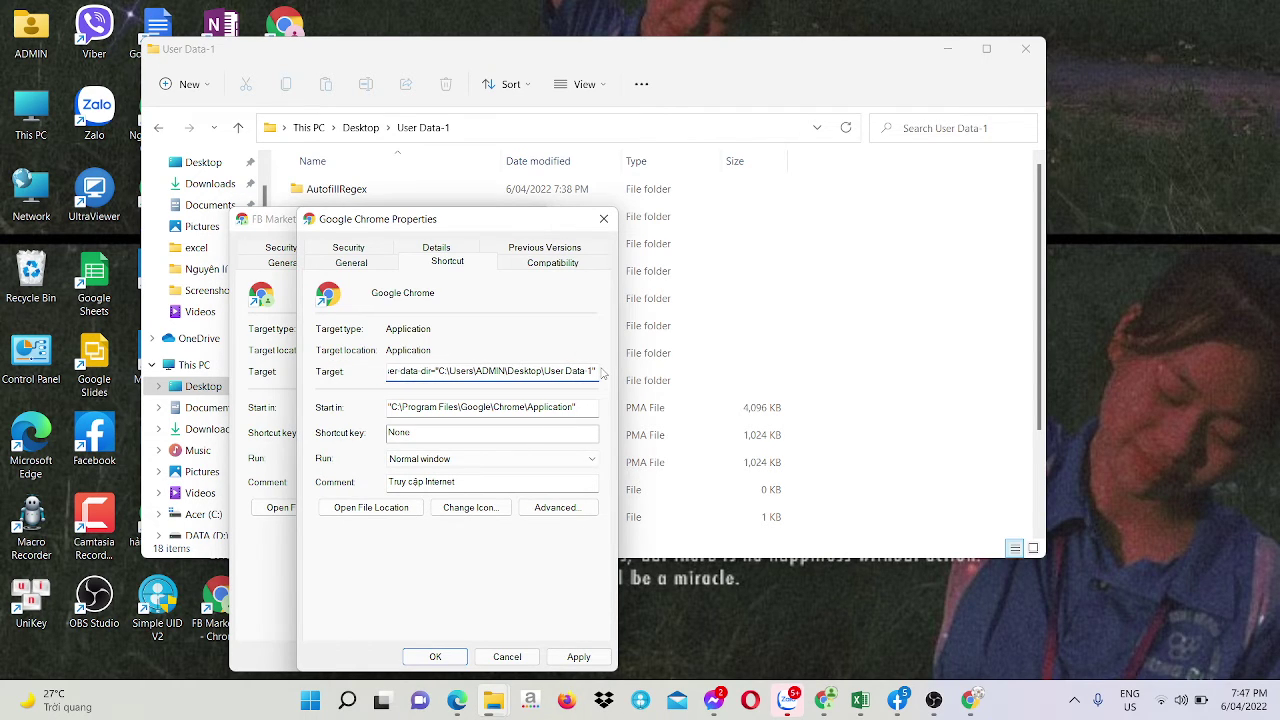
key("ctrl+v")
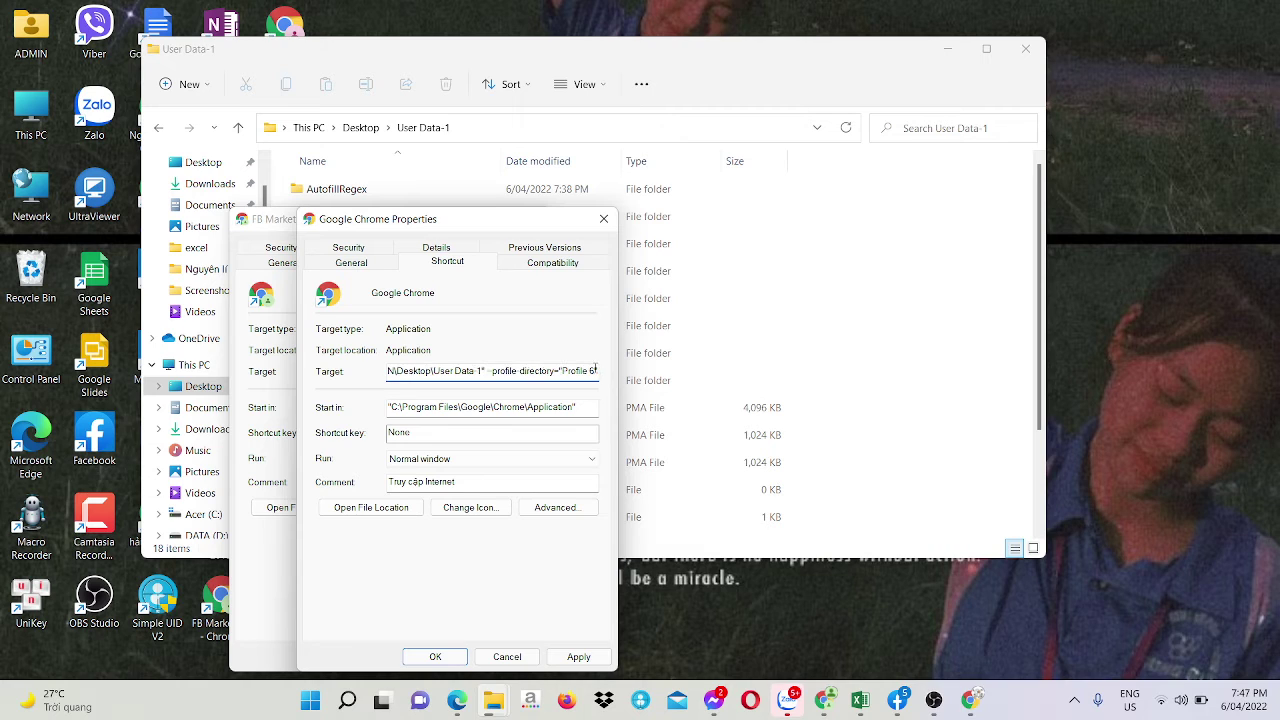
key("BackSpace")
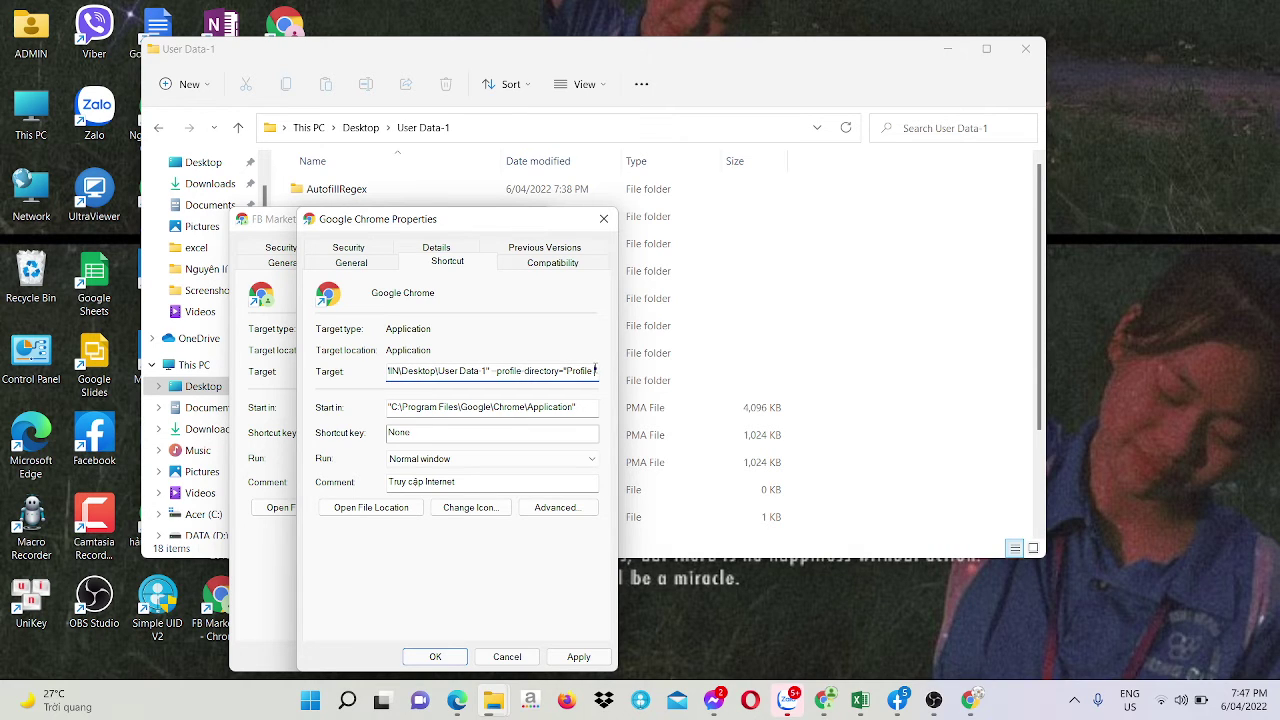
type("7")
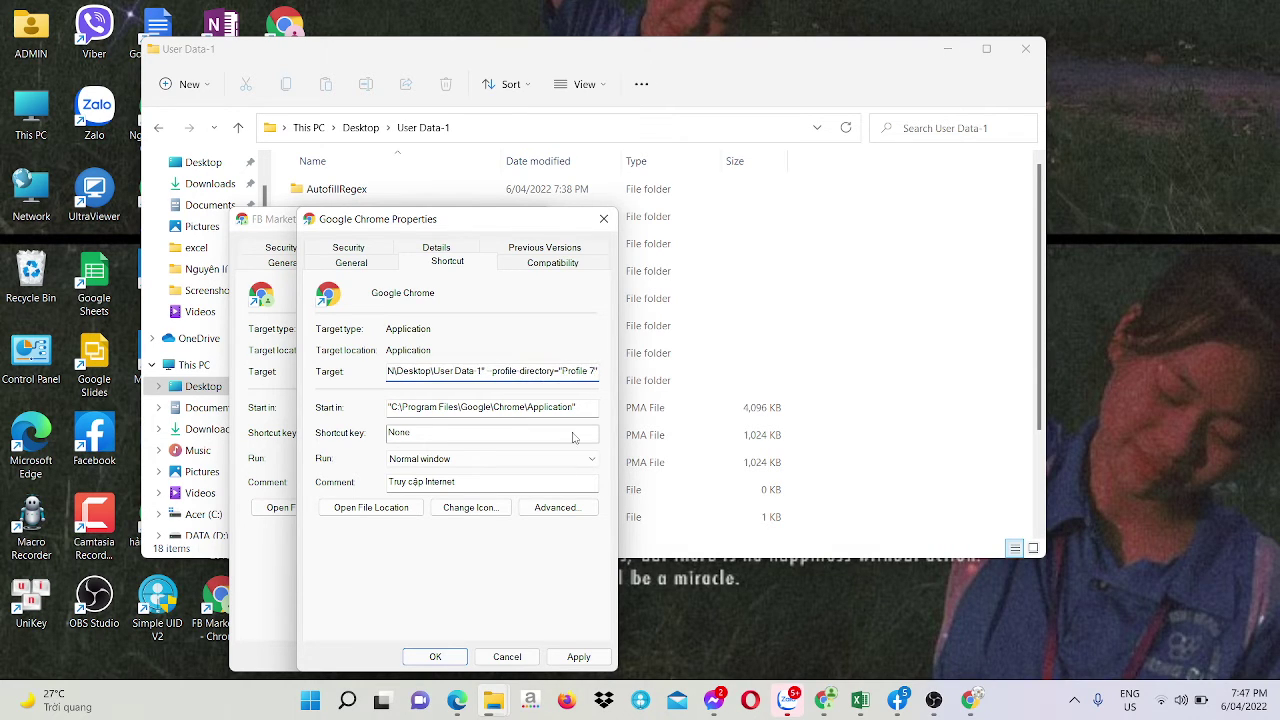
left_click(436, 657)
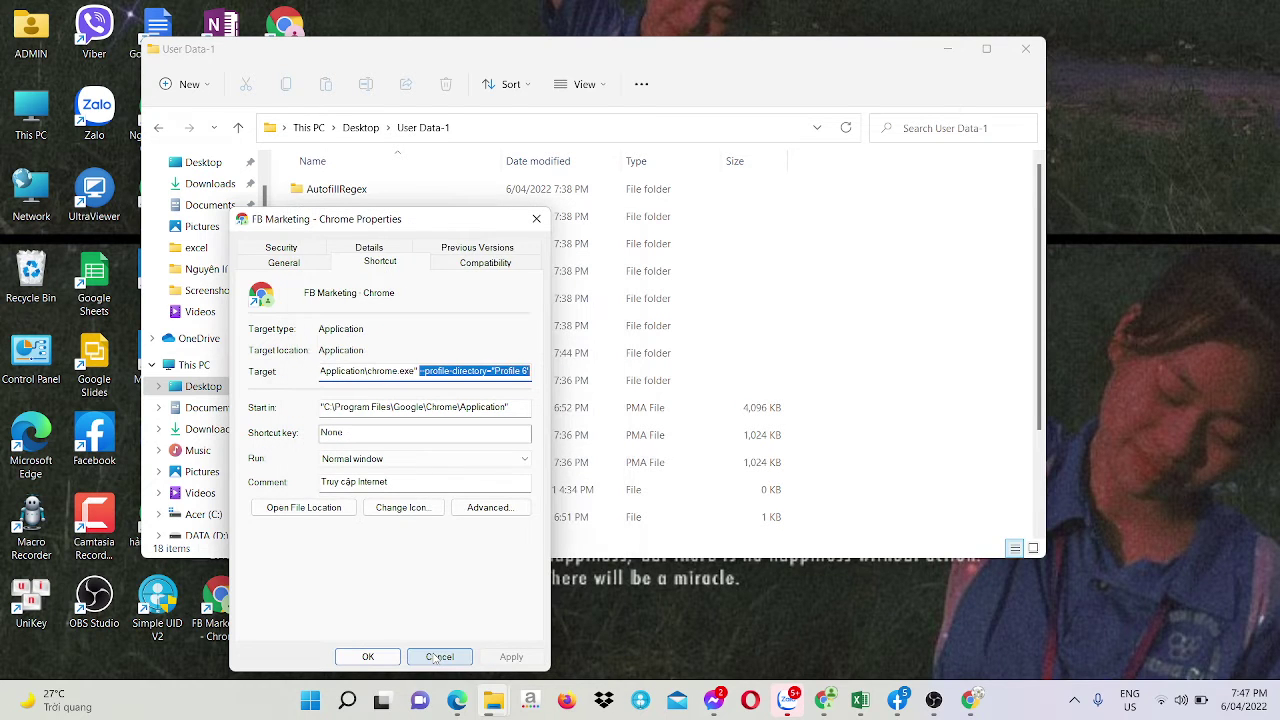
- Close the FB Marketing - Chrome properties and the User Data-1 window, and launch the Google Chrome shortcut below User Data-1
left_click(536, 218)
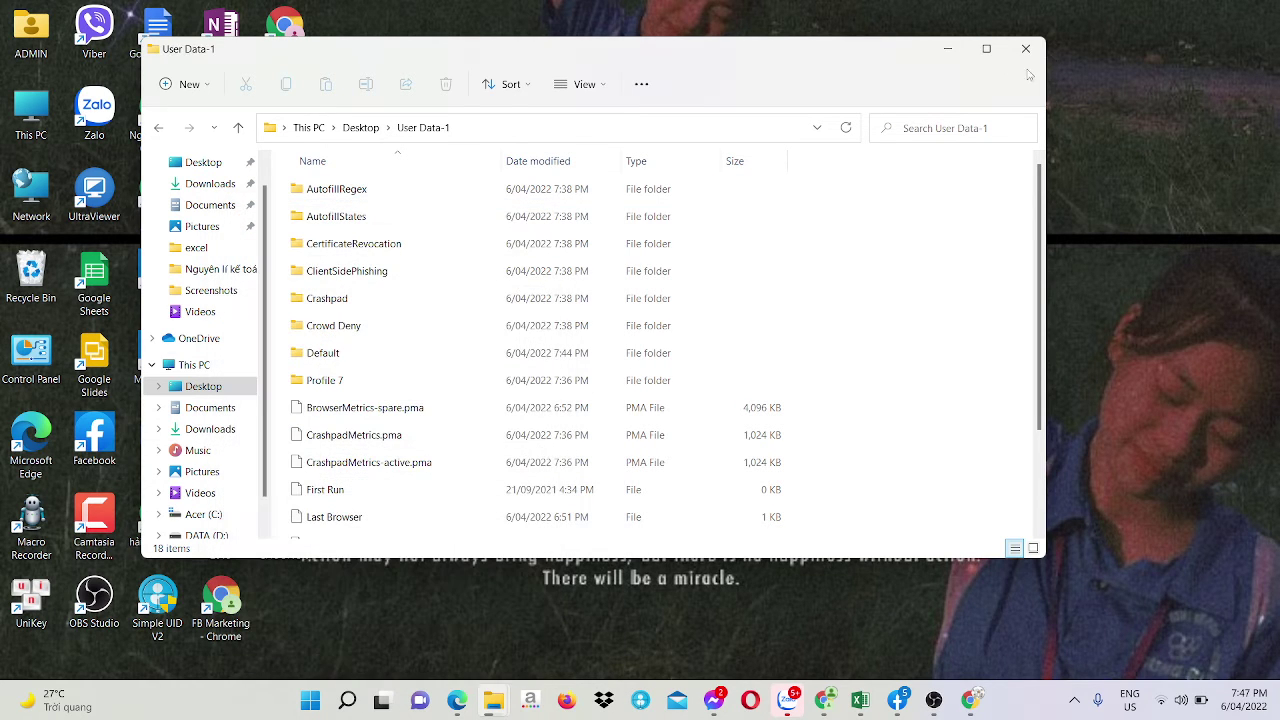
left_click(1033, 52)
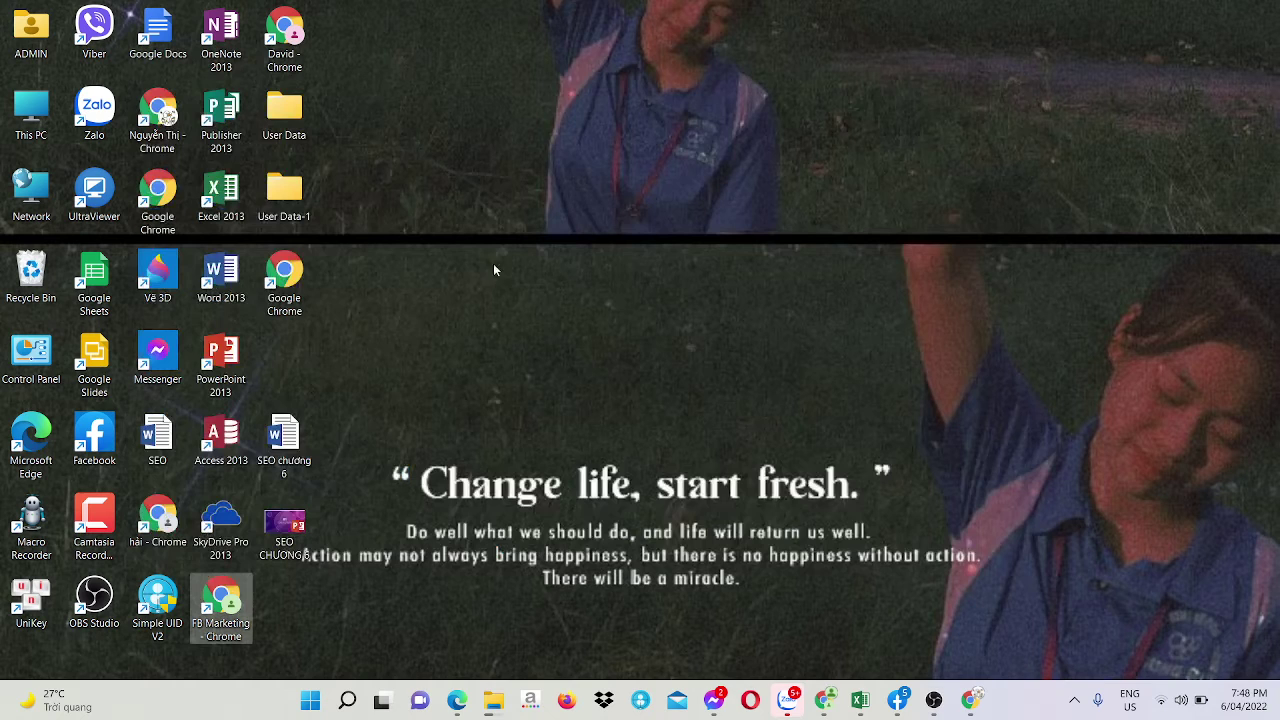
double_click(288, 264)
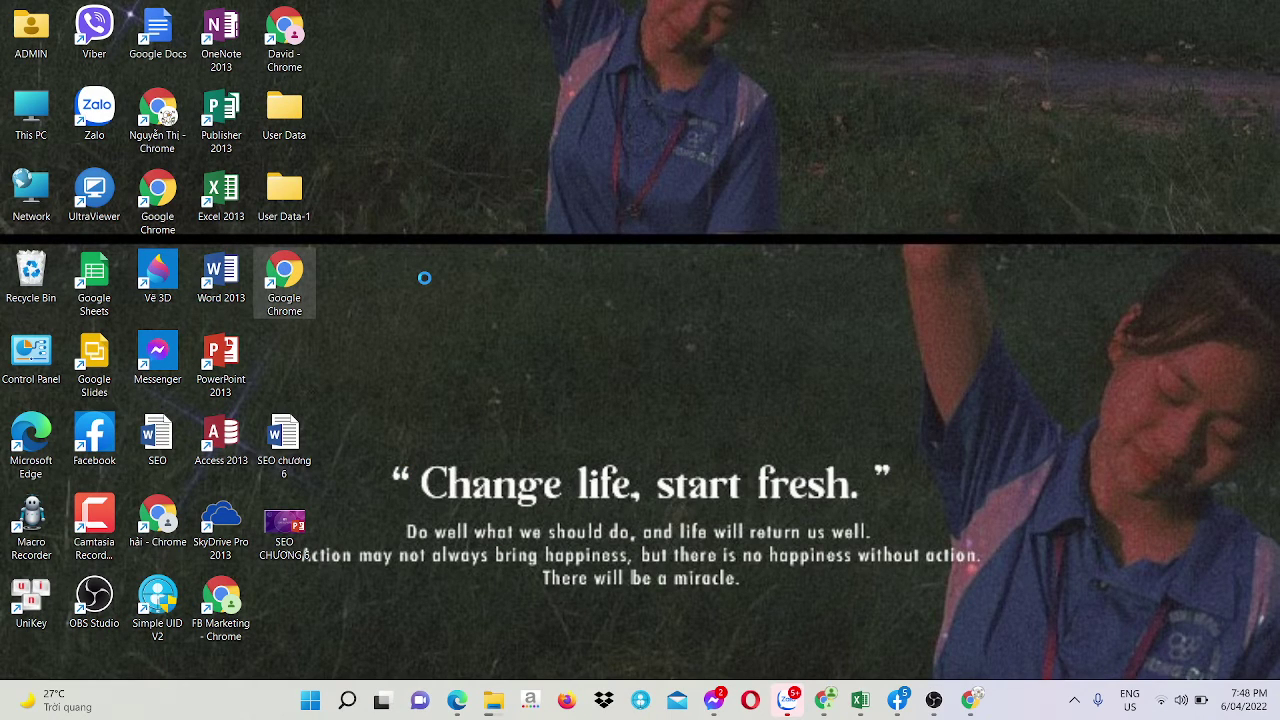
- Check the target in the properties of the Google Chrome shortcut below User Data-1 and close the dialog
right_click(290, 263)
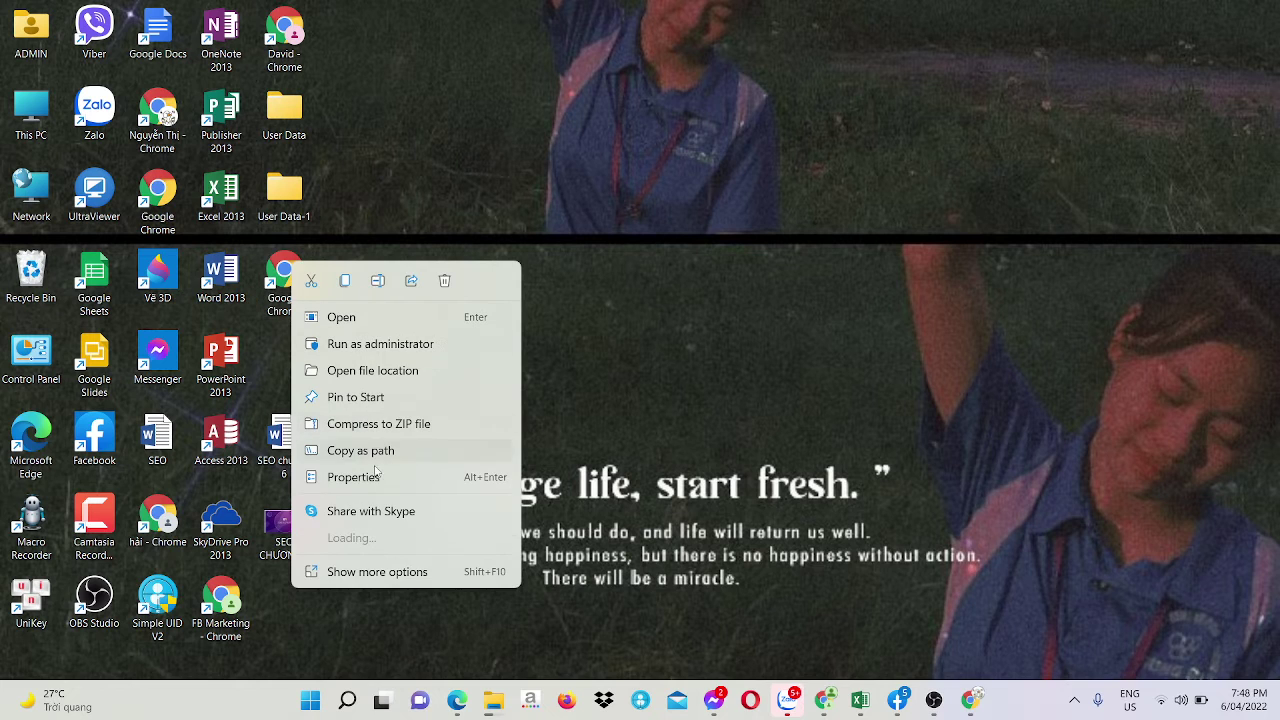
left_click(380, 478)
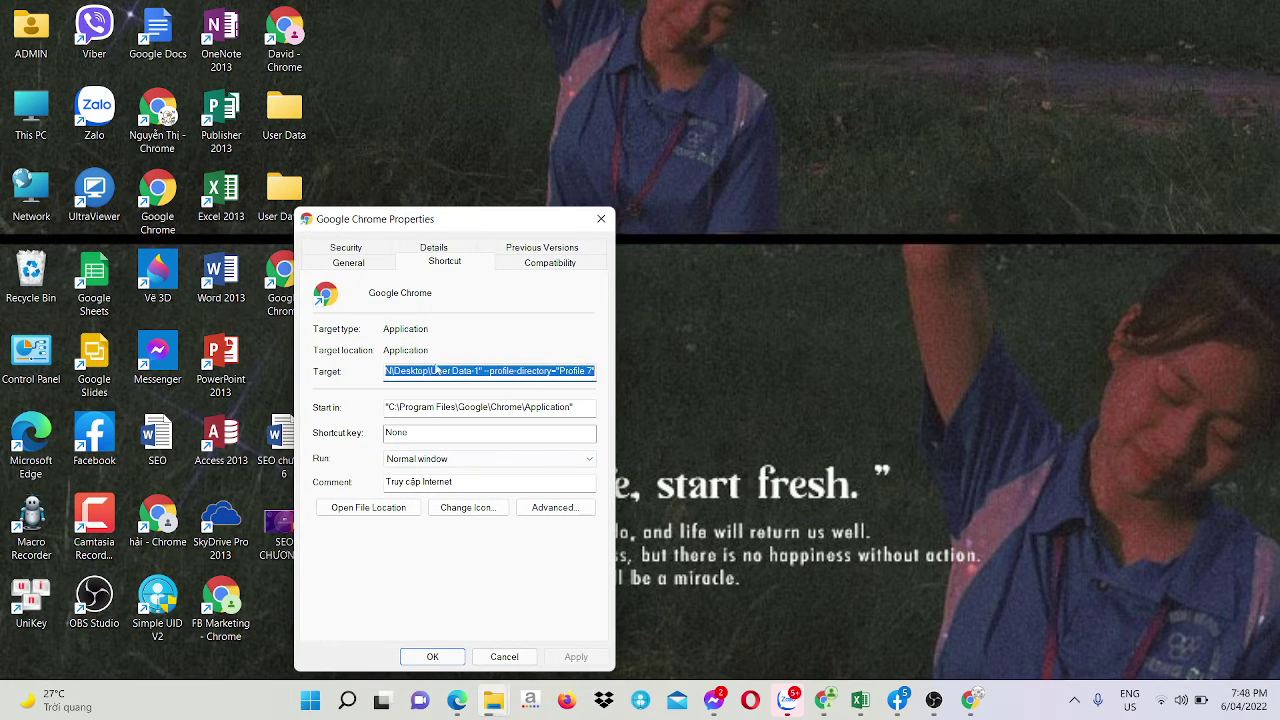
left_click(601, 218)
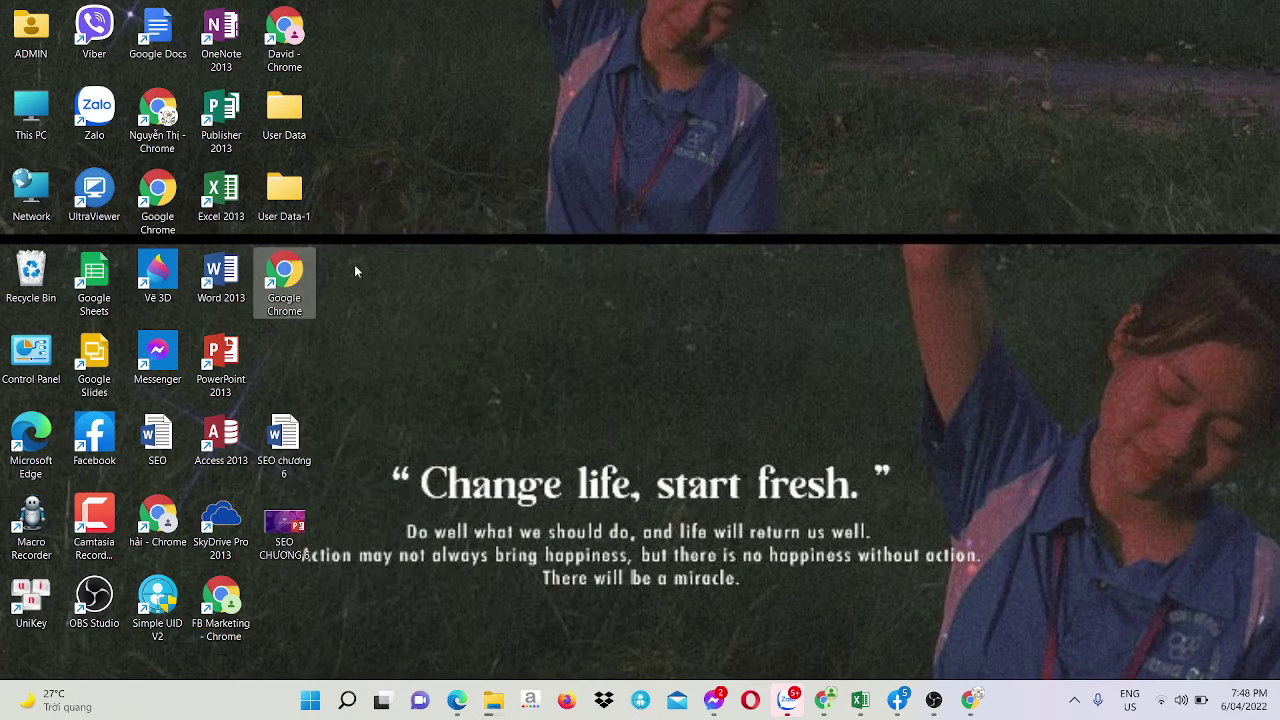
- Launch the Google Chrome shortcut below User Data-1 in a maximized window and open chrome://version to check the profile path
left_click(290, 283)
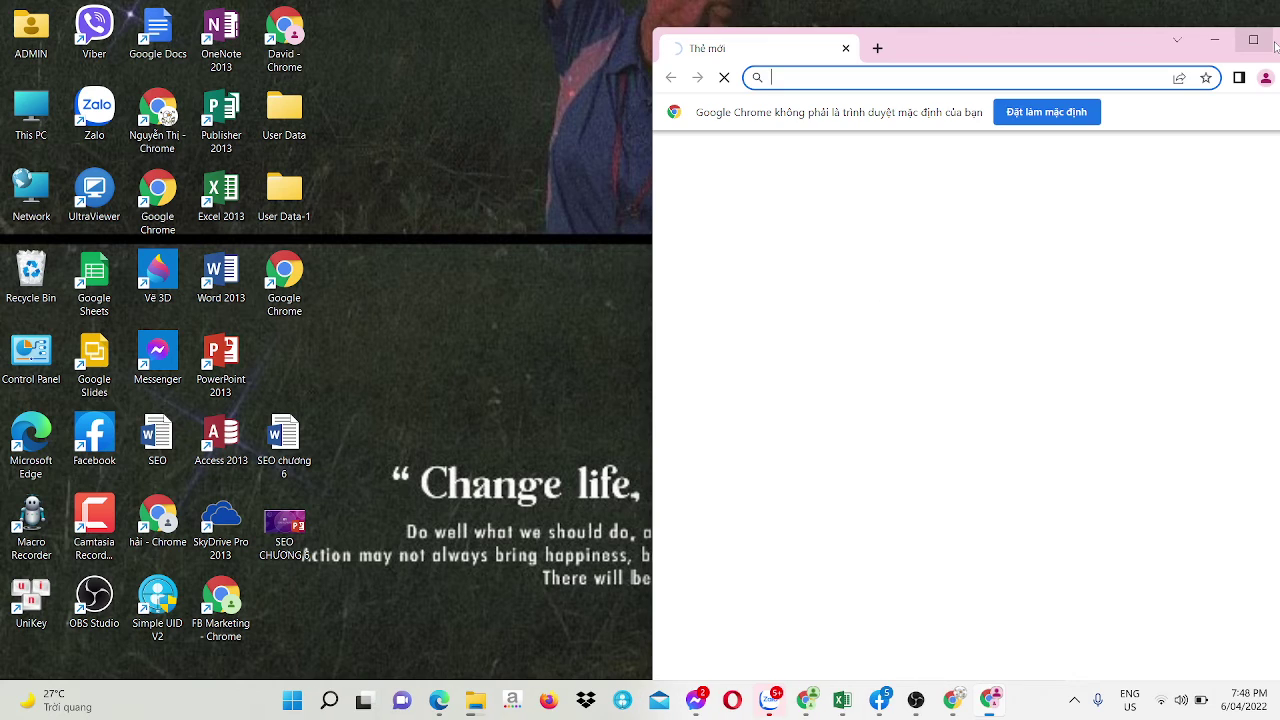
left_click(1255, 40)
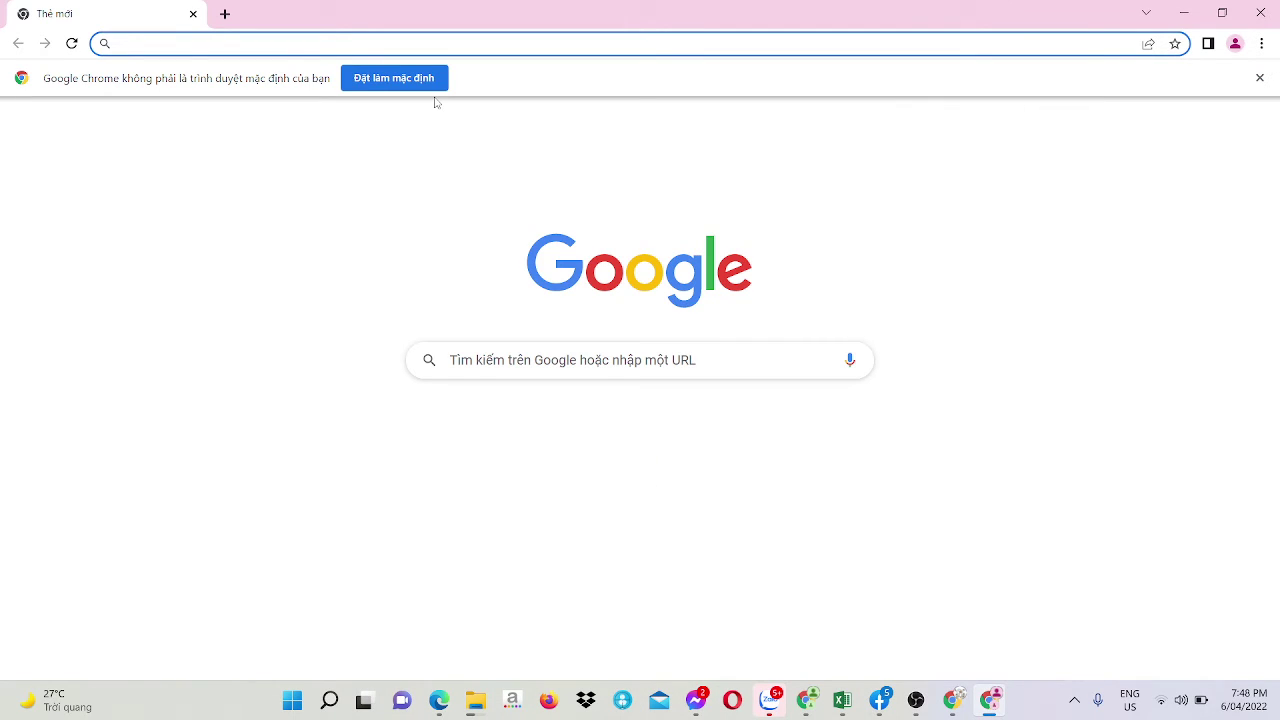
type("ch")
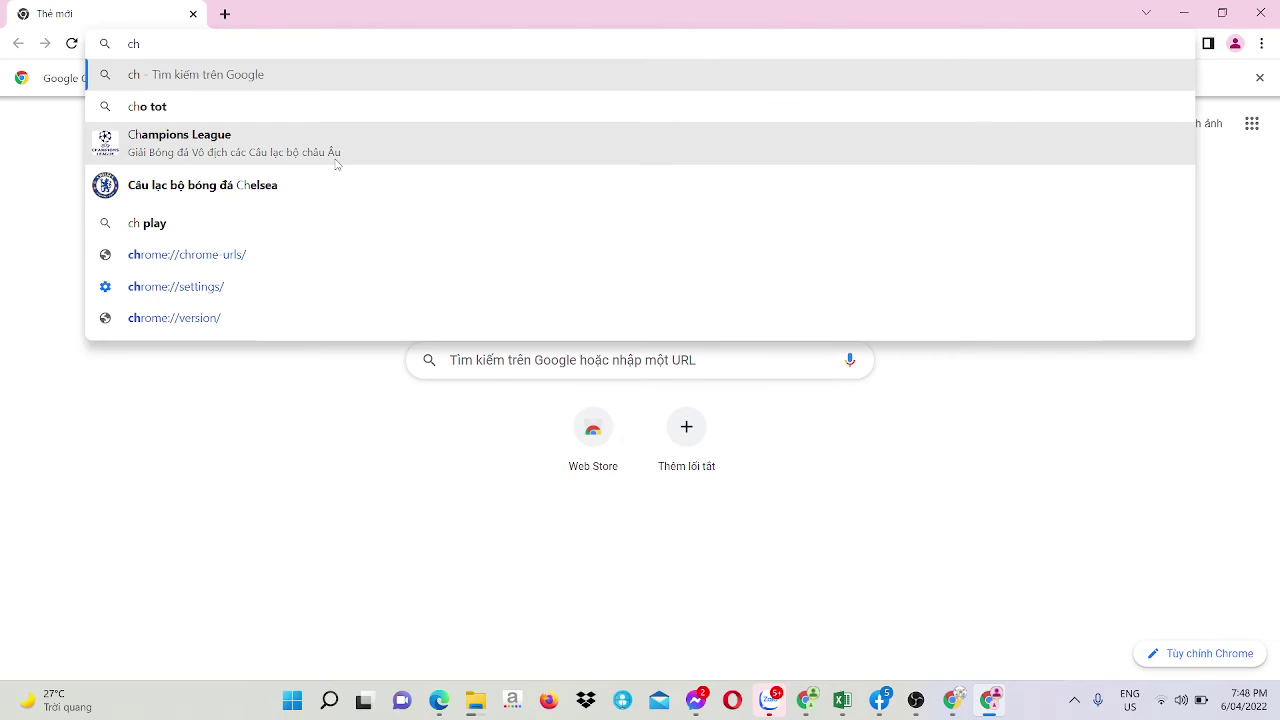
left_click(221, 323)
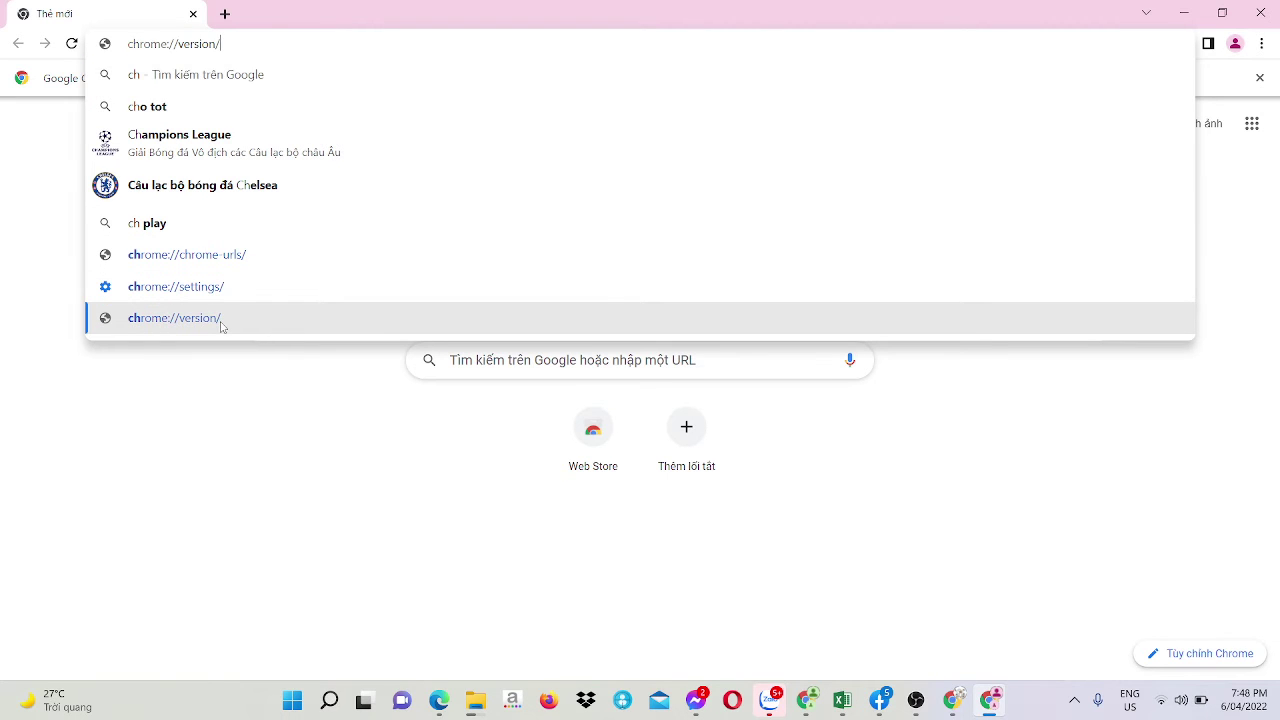
key("Return")
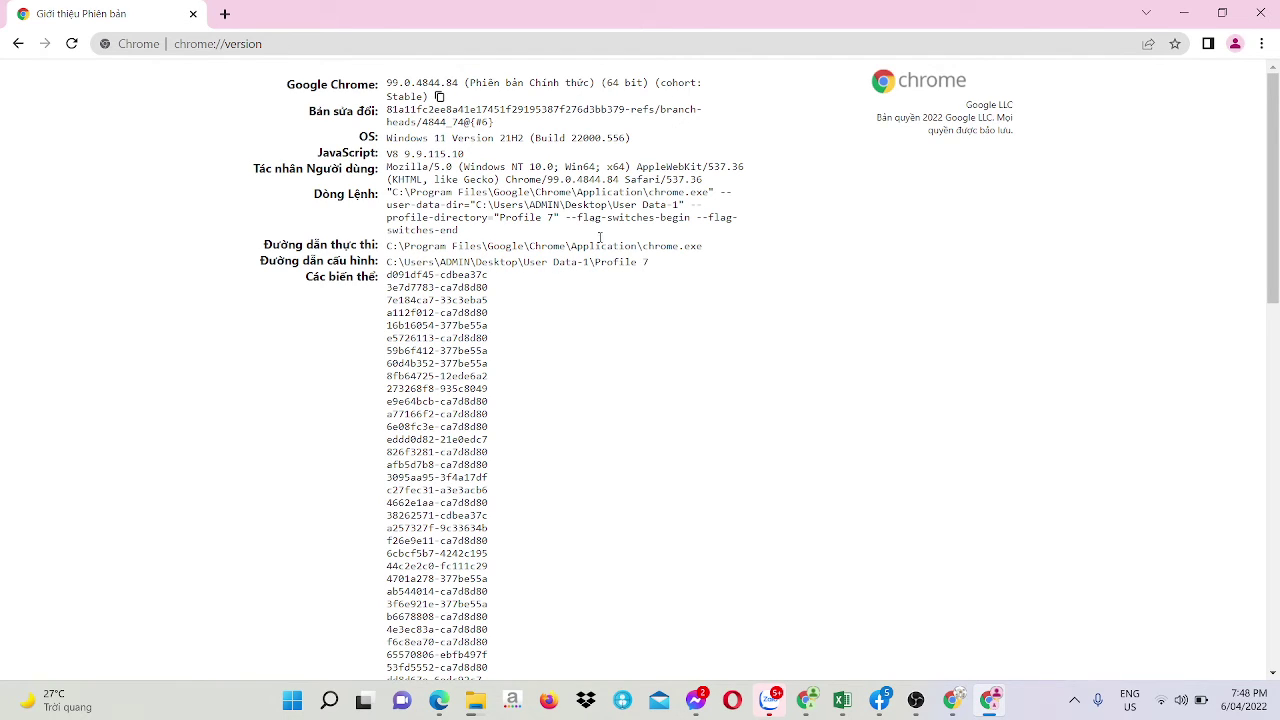
- Search Google for "mbasic facebook" and open the mbasic Facebook login page from the results
left_click(302, 43)
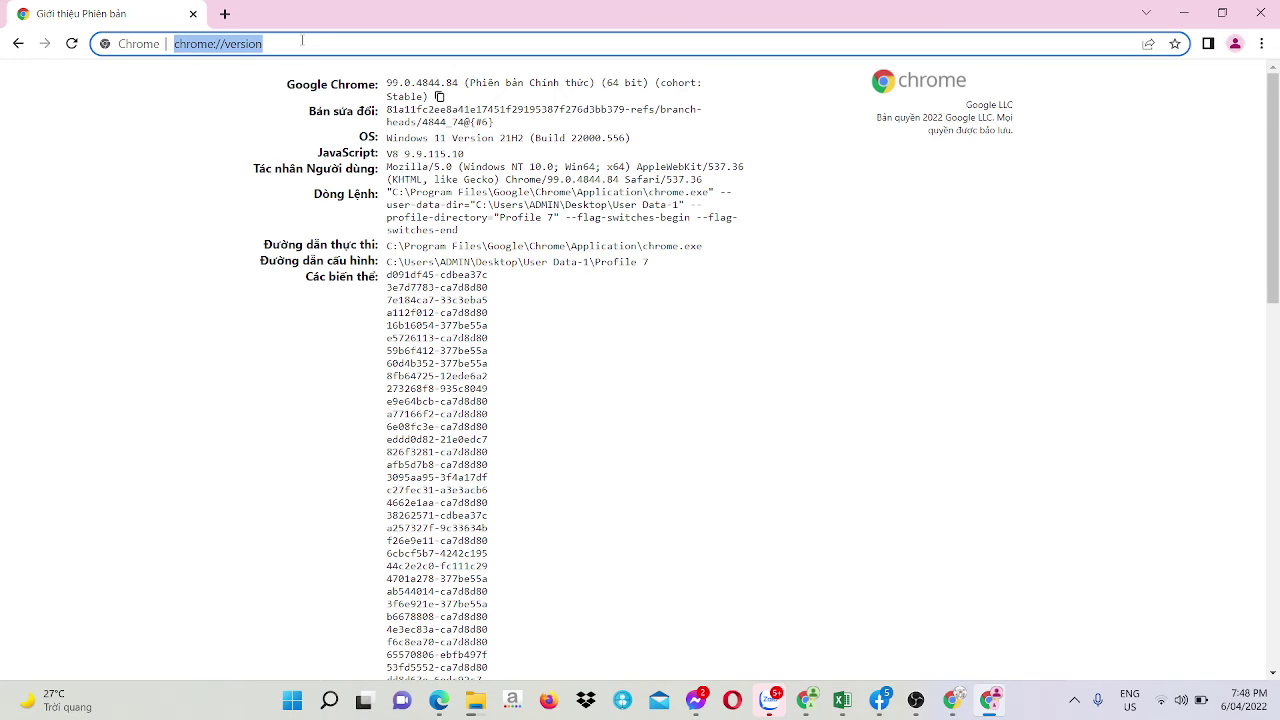
key("BackSpace")
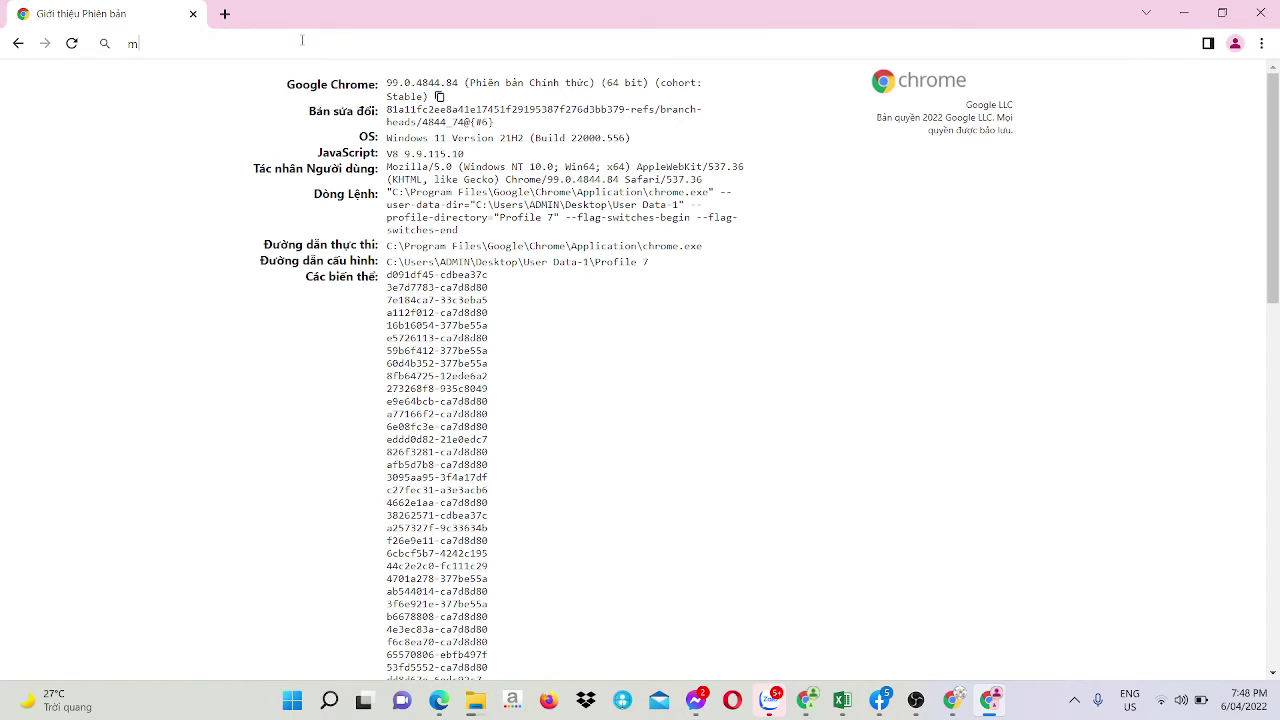
type("m")
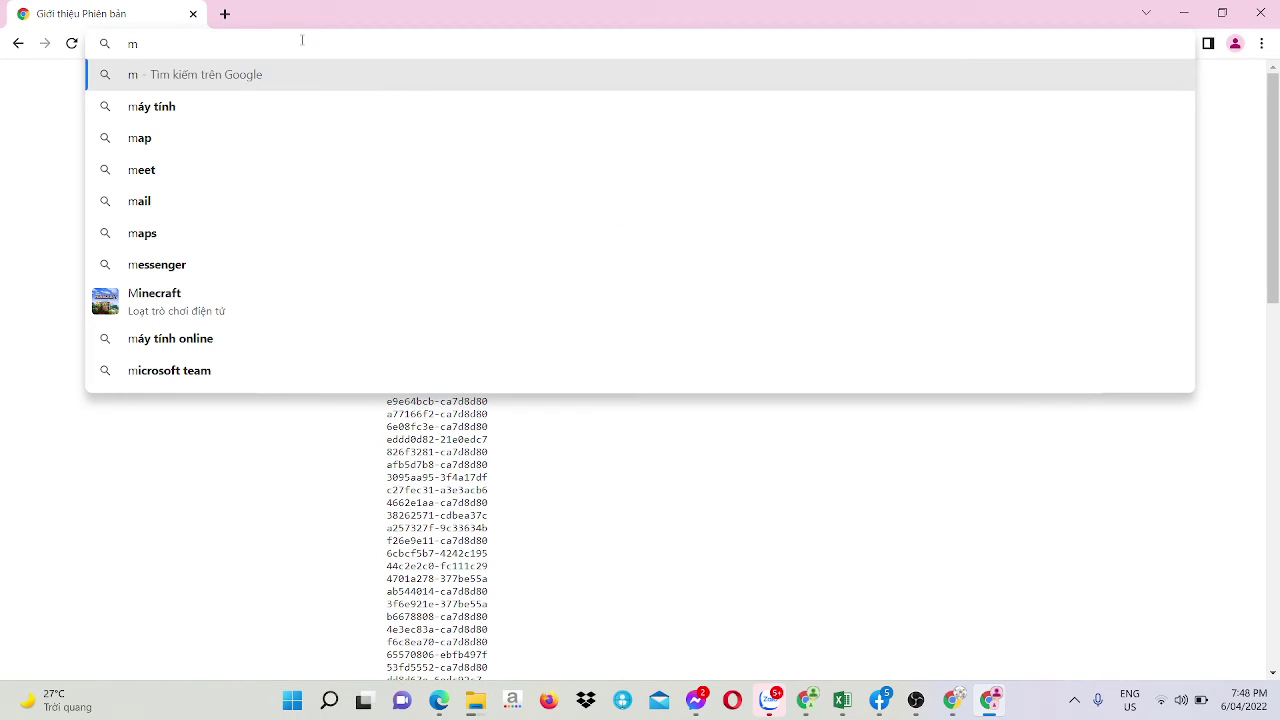
type("ba")
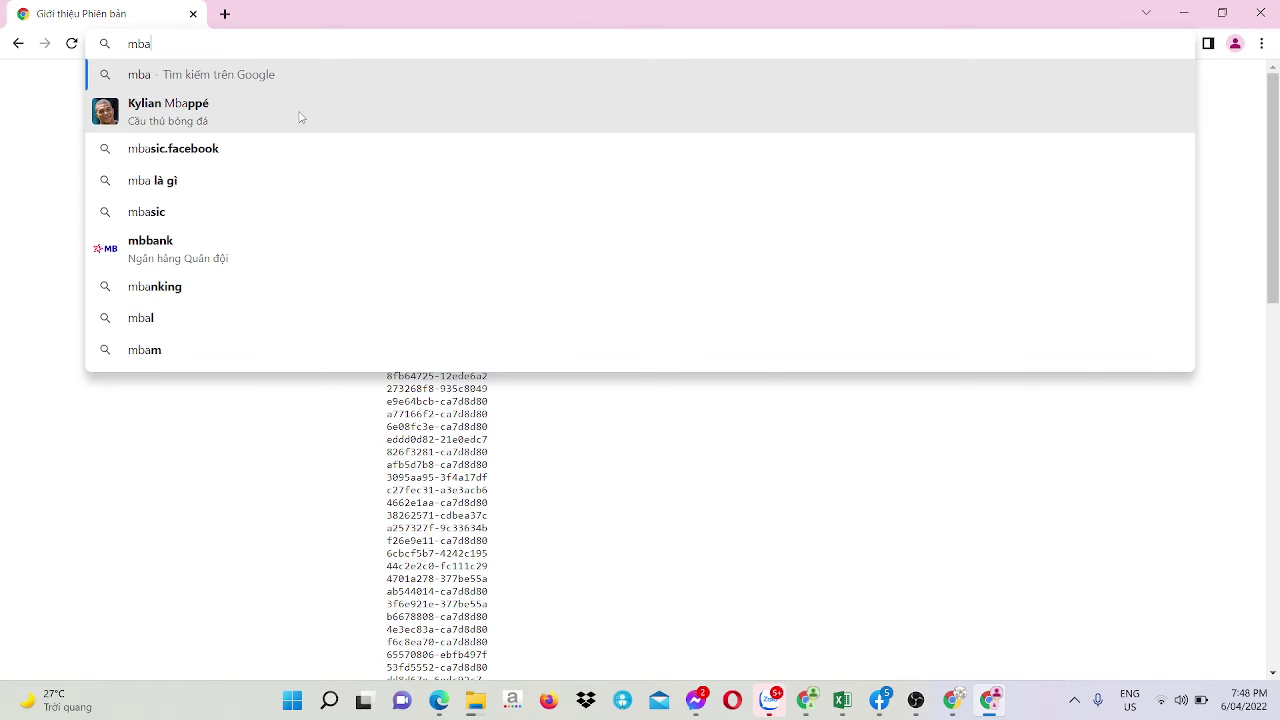
type("s")
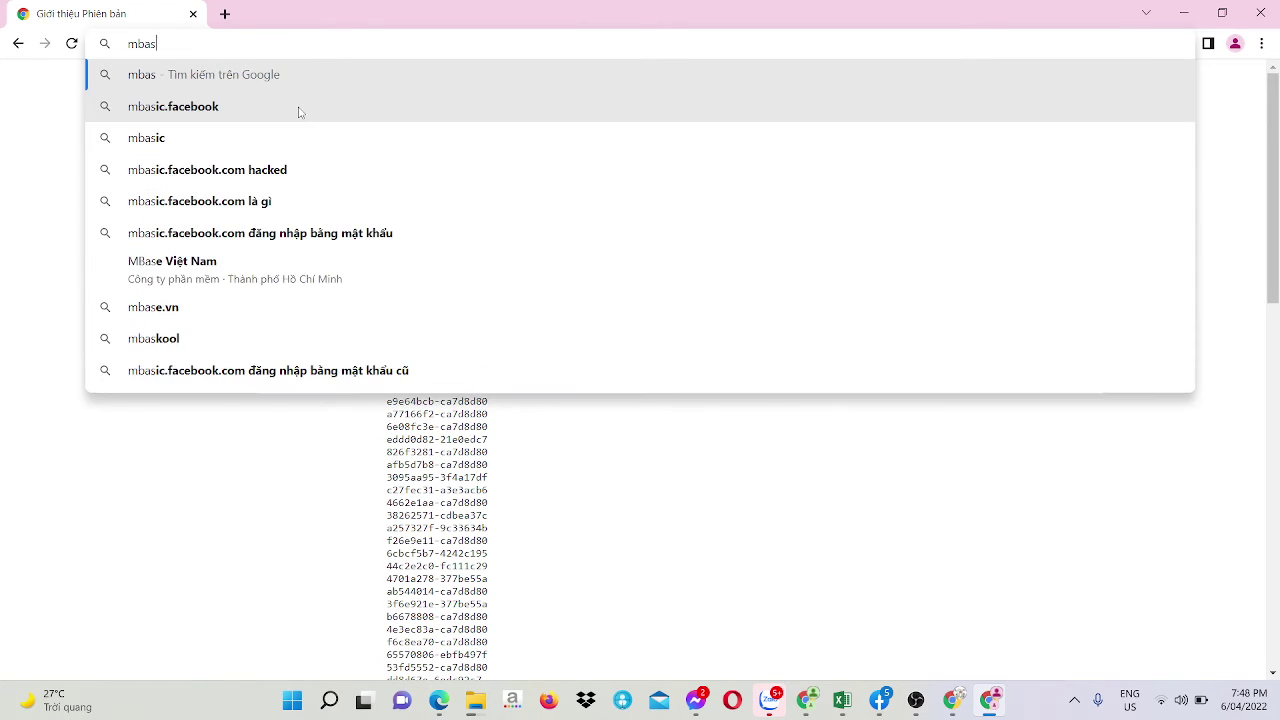
type("ic f")
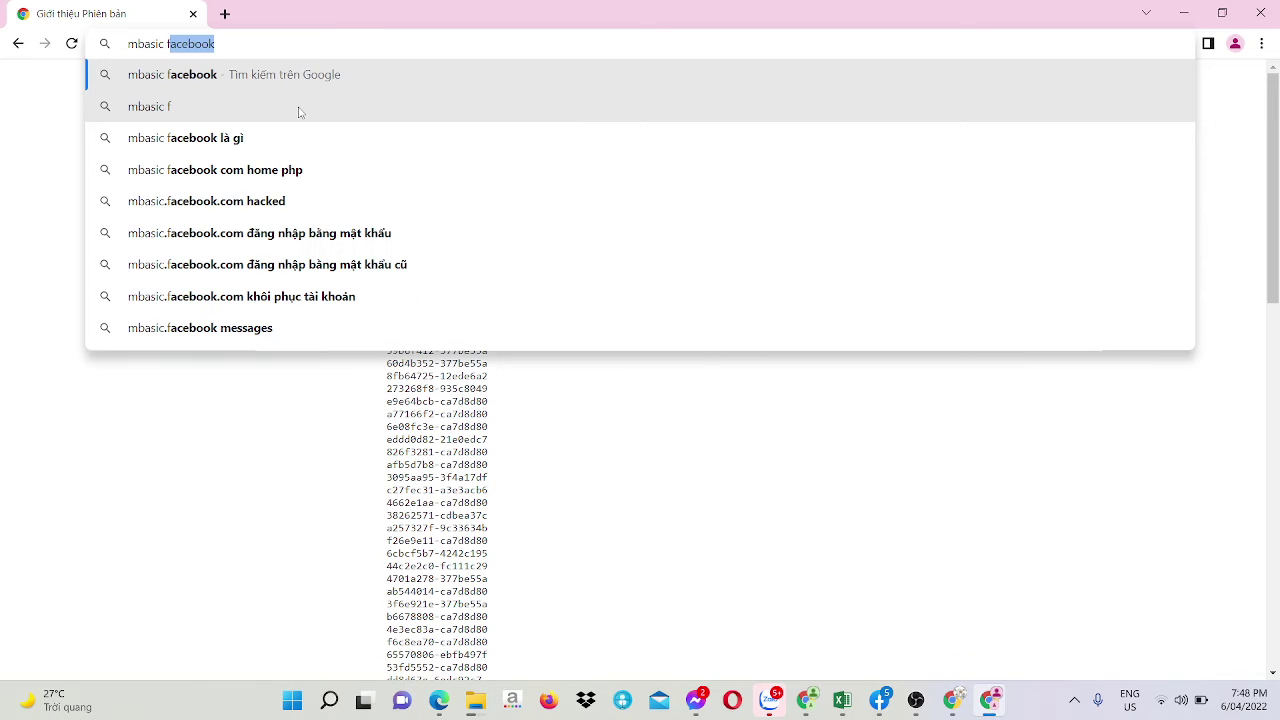
left_click(190, 74)
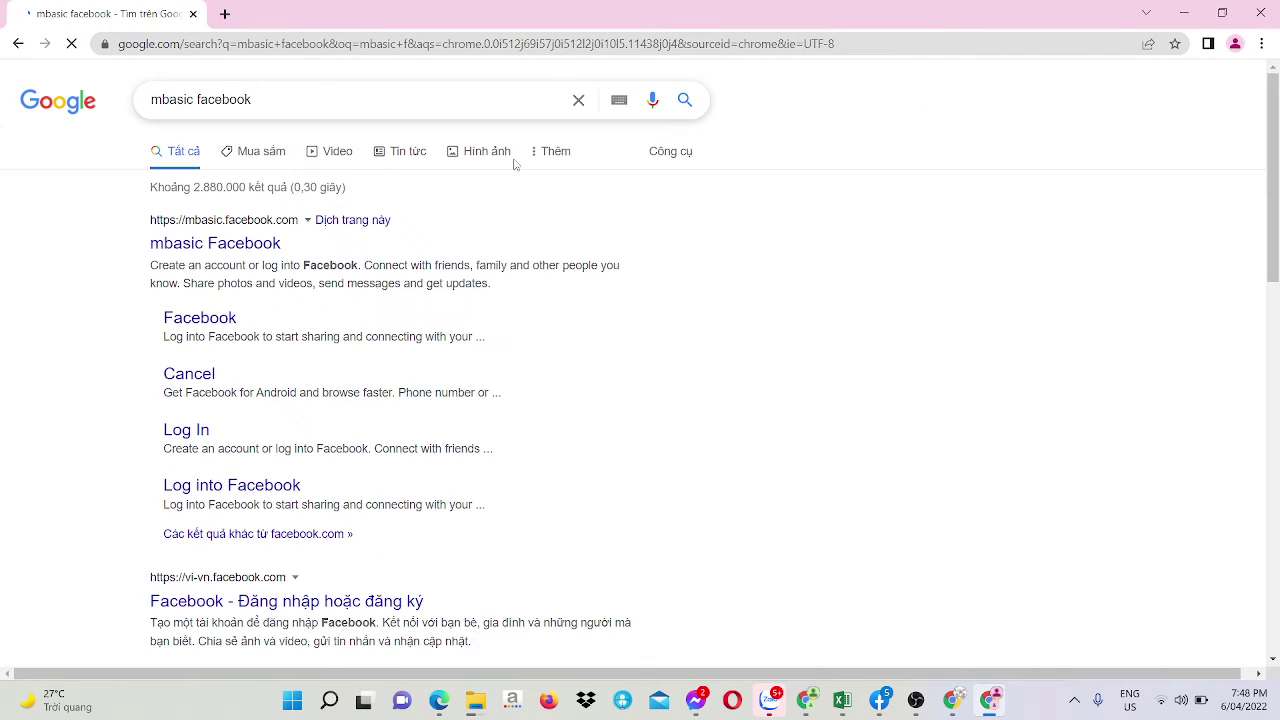
left_click(233, 246)
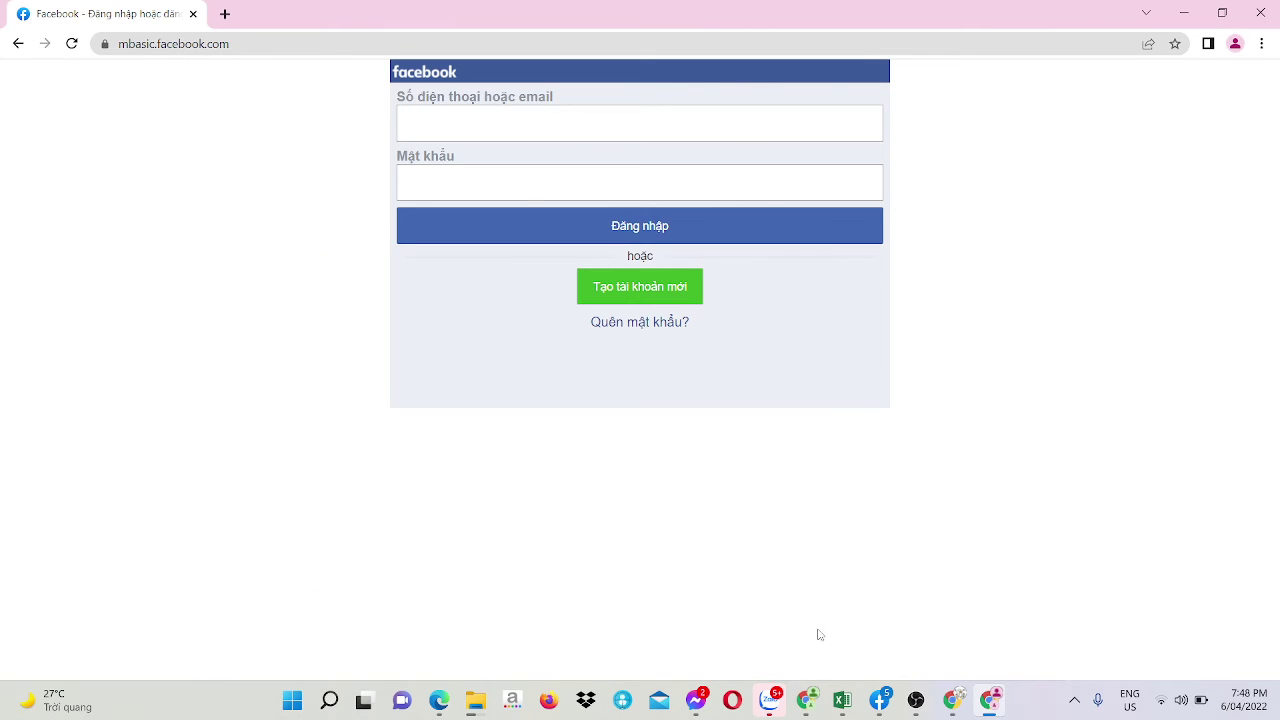
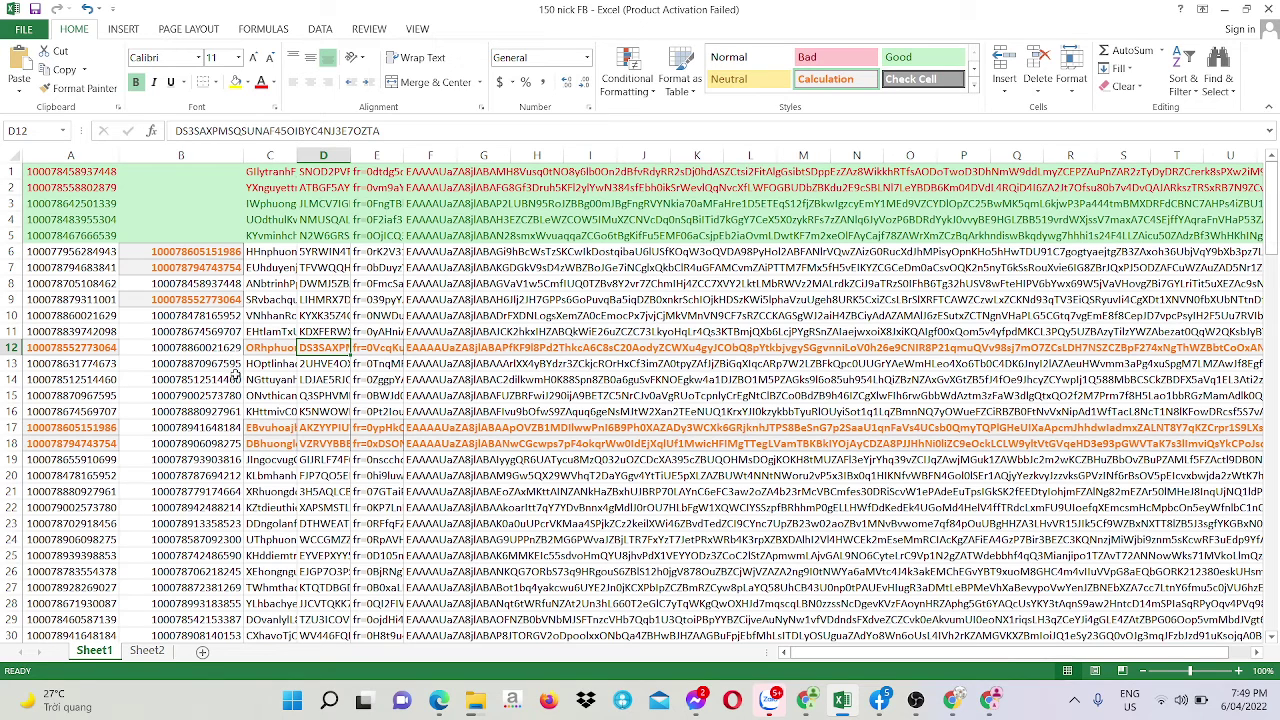
- Switch to the 150 nick FB workbook in Excel and apply the Calculation cell style to row 15
left_click(182, 364)
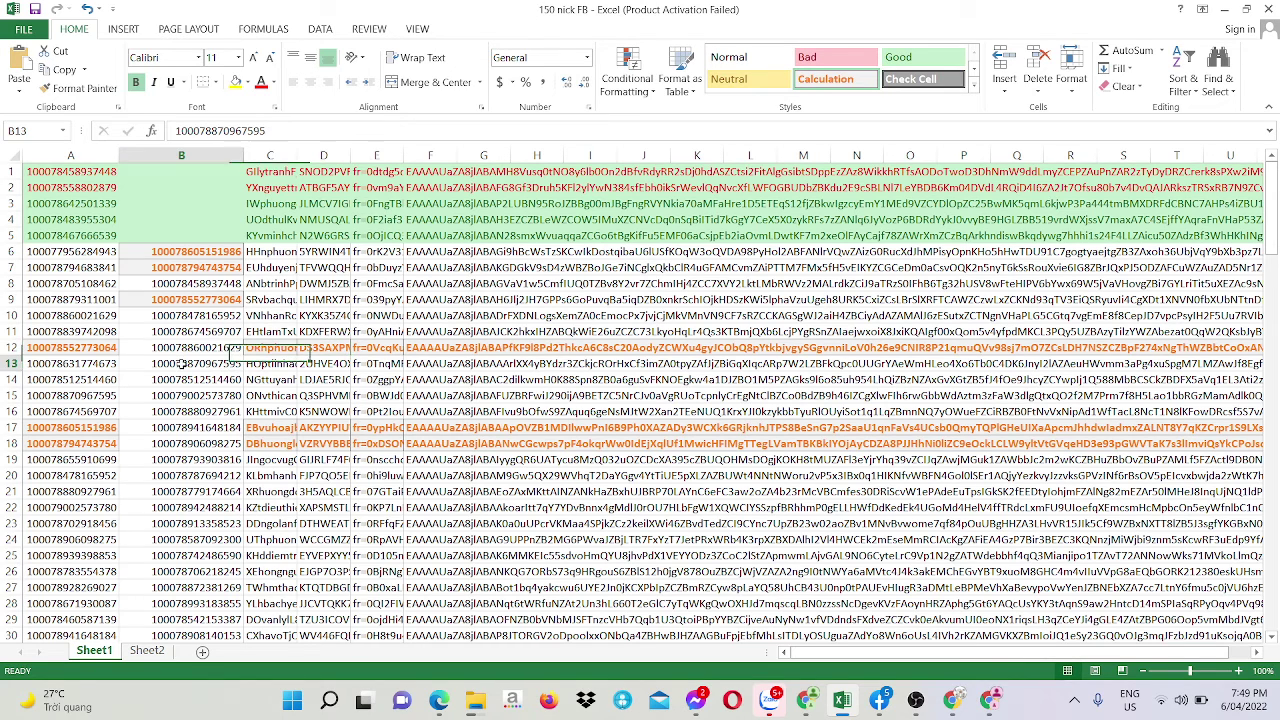
left_click(93, 396)
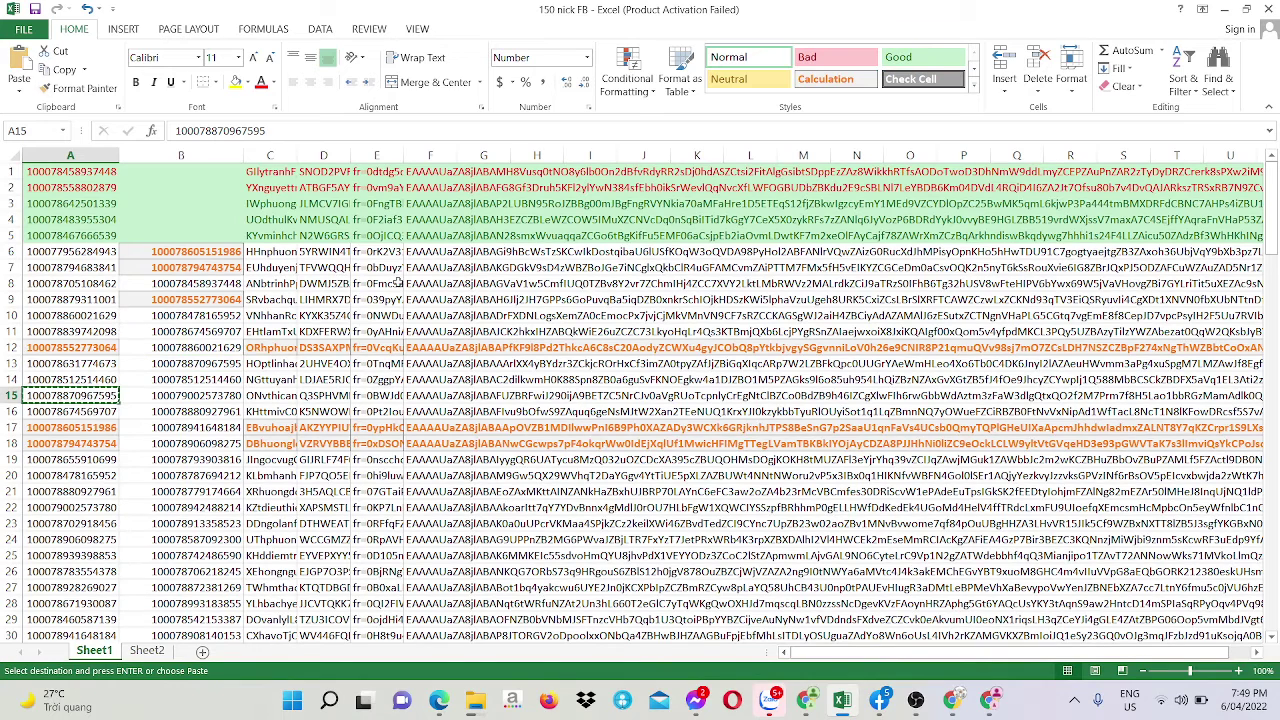
left_click(826, 82)
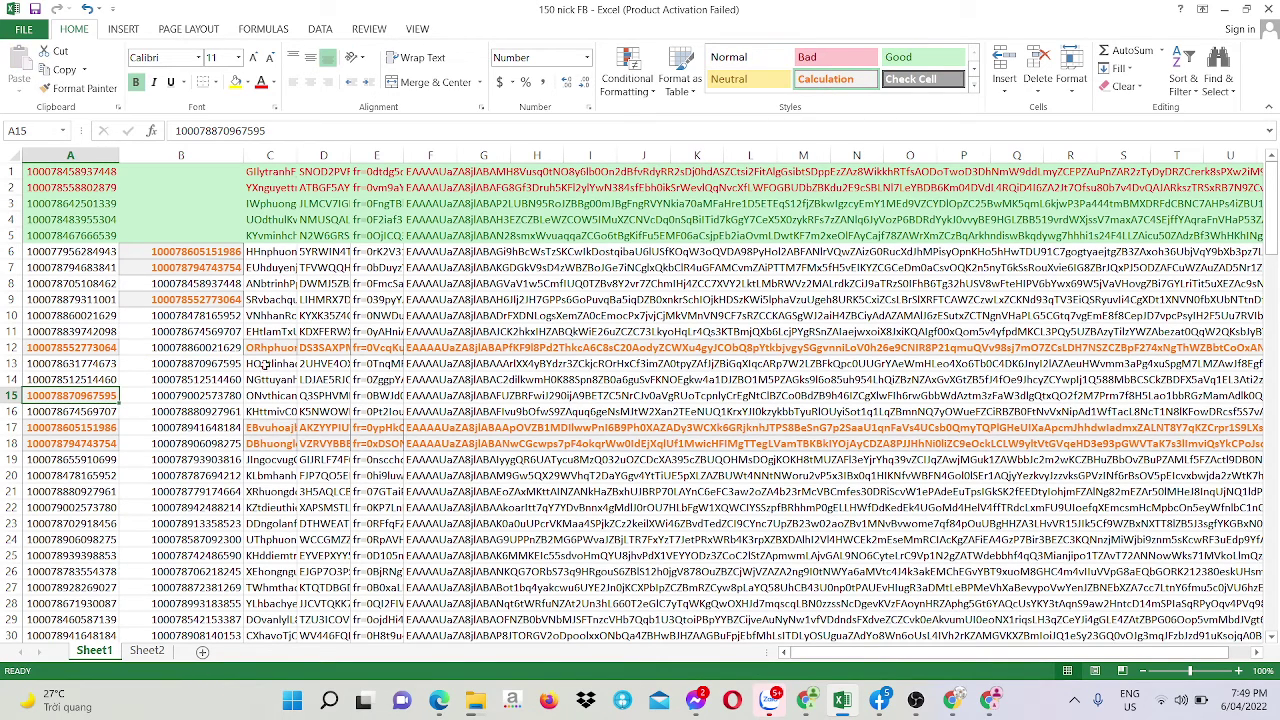
left_click(10, 396)
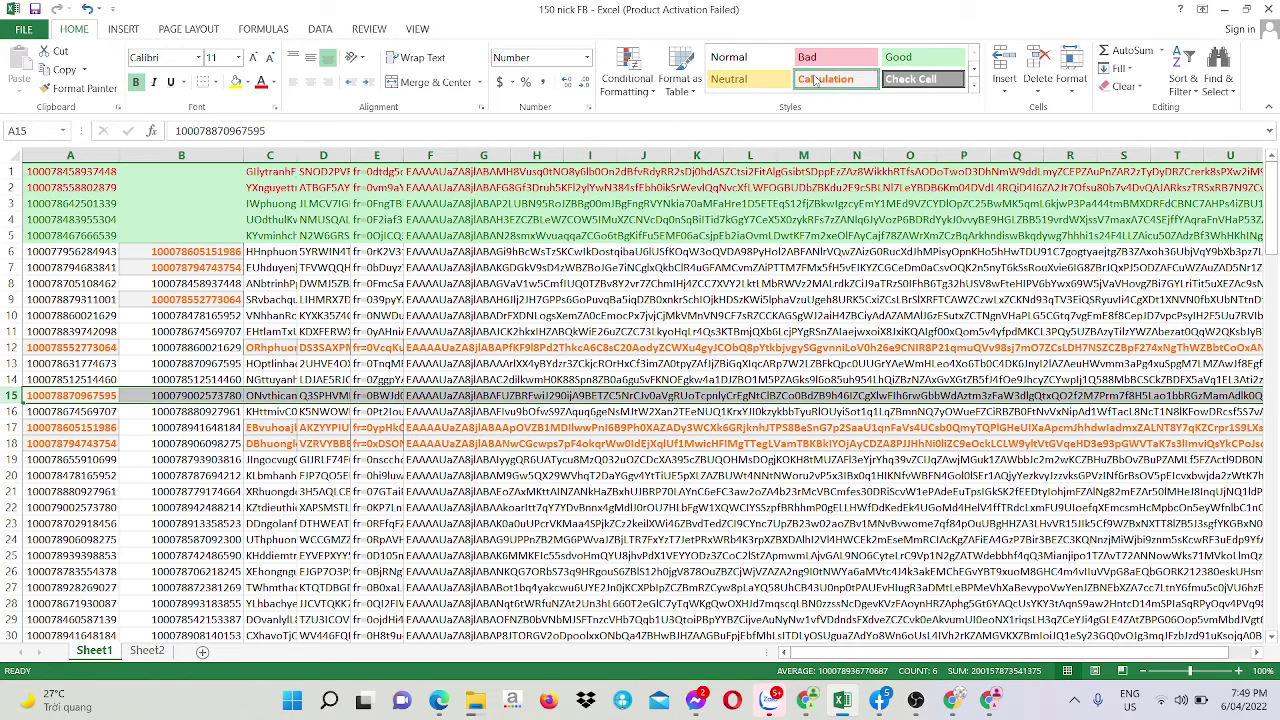
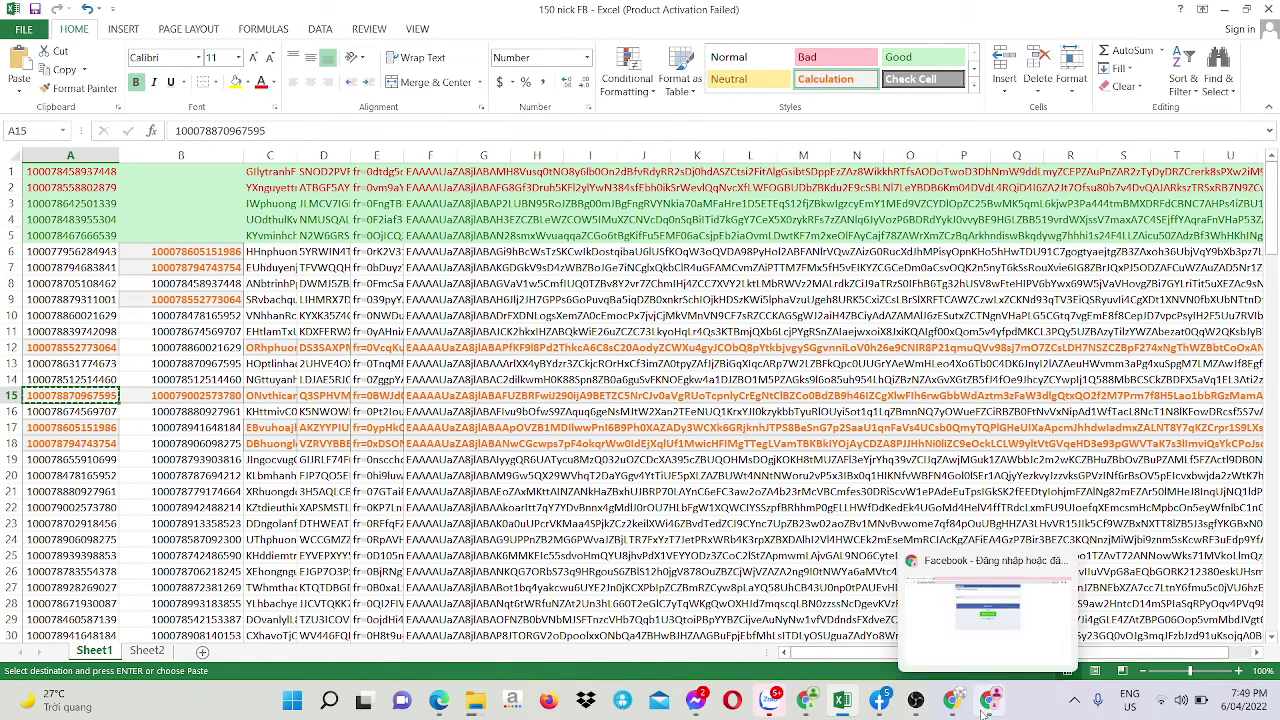
- Paste the account ID and account password from row 15 into the mbasic Facebook login form and log in
left_click(985, 703)
key("ctrl+v")
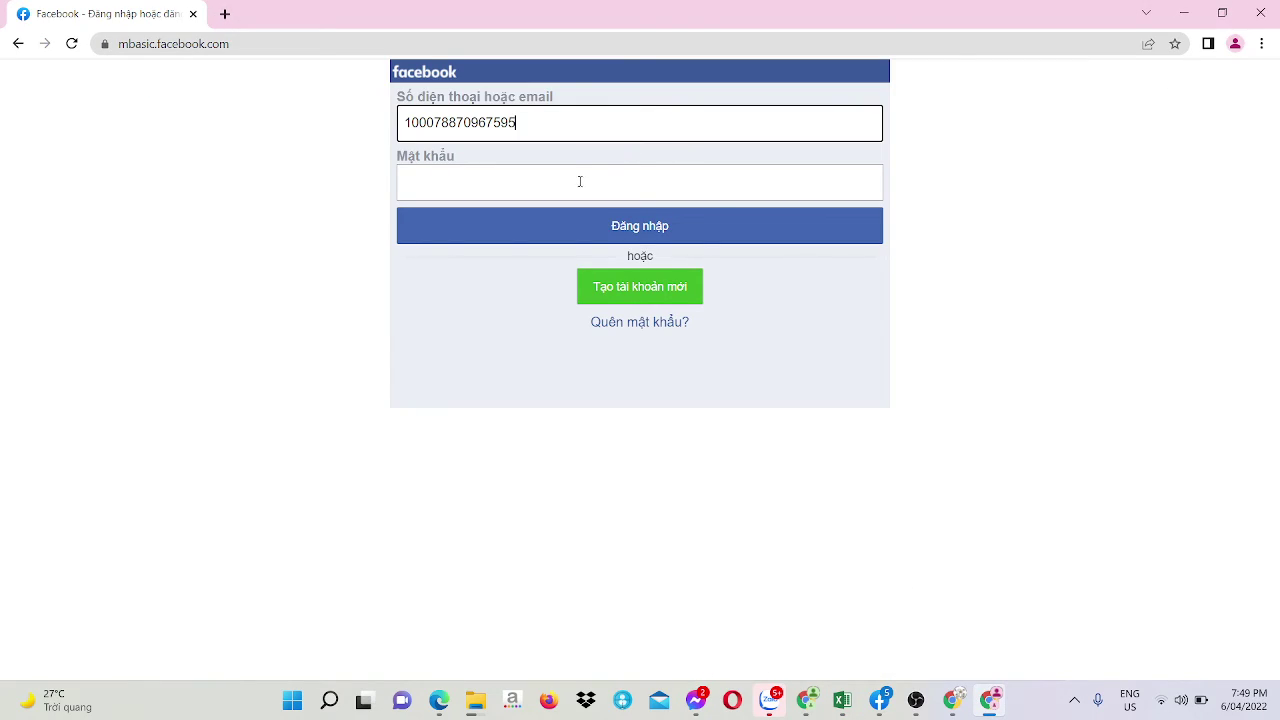
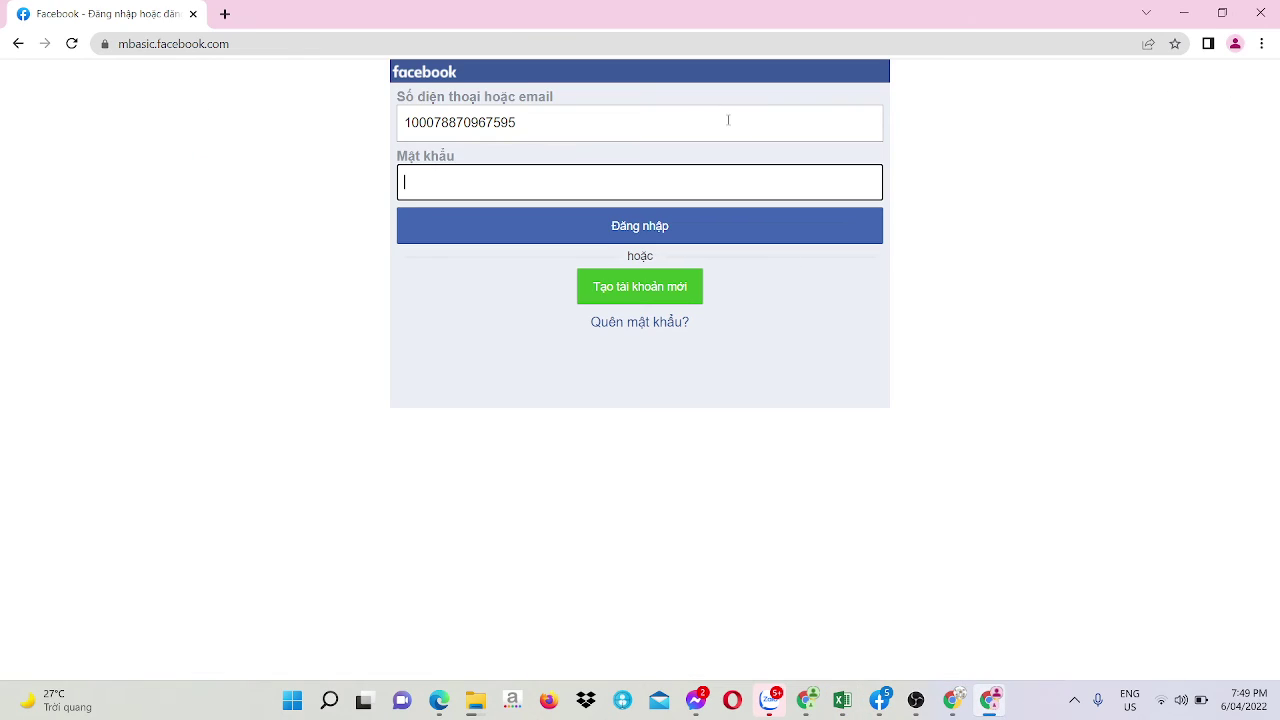
key("ctrl+v")
left_click(665, 242)
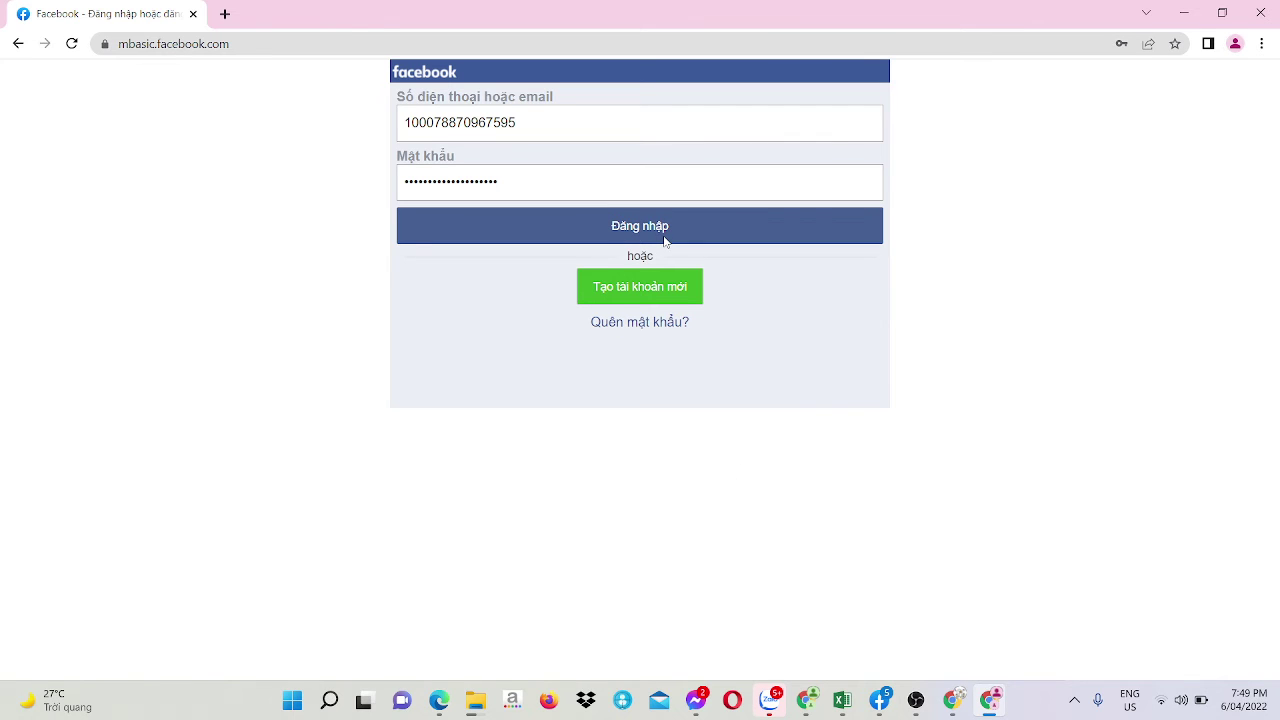
- Copy the 2FA secret from cell D15 in Excel, submit it on 2fa.live and copy the generated login code
left_click(951, 702)
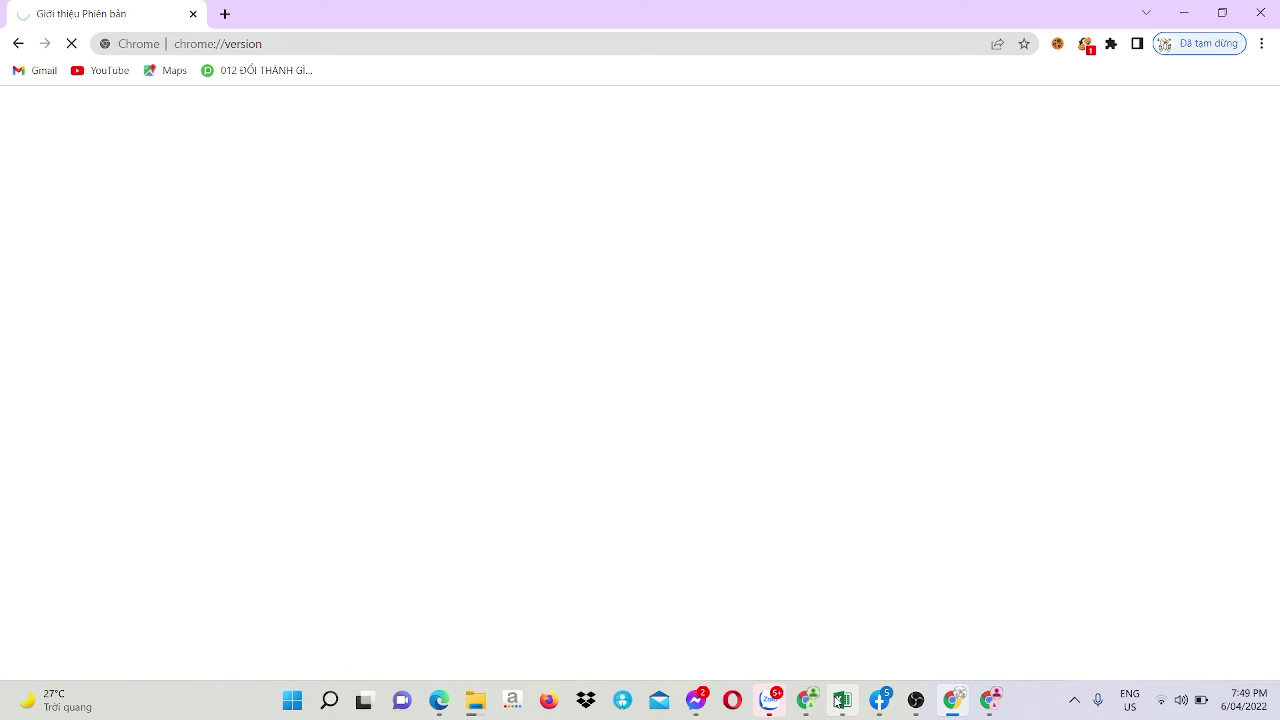
left_click(838, 702)
left_click(336, 397)
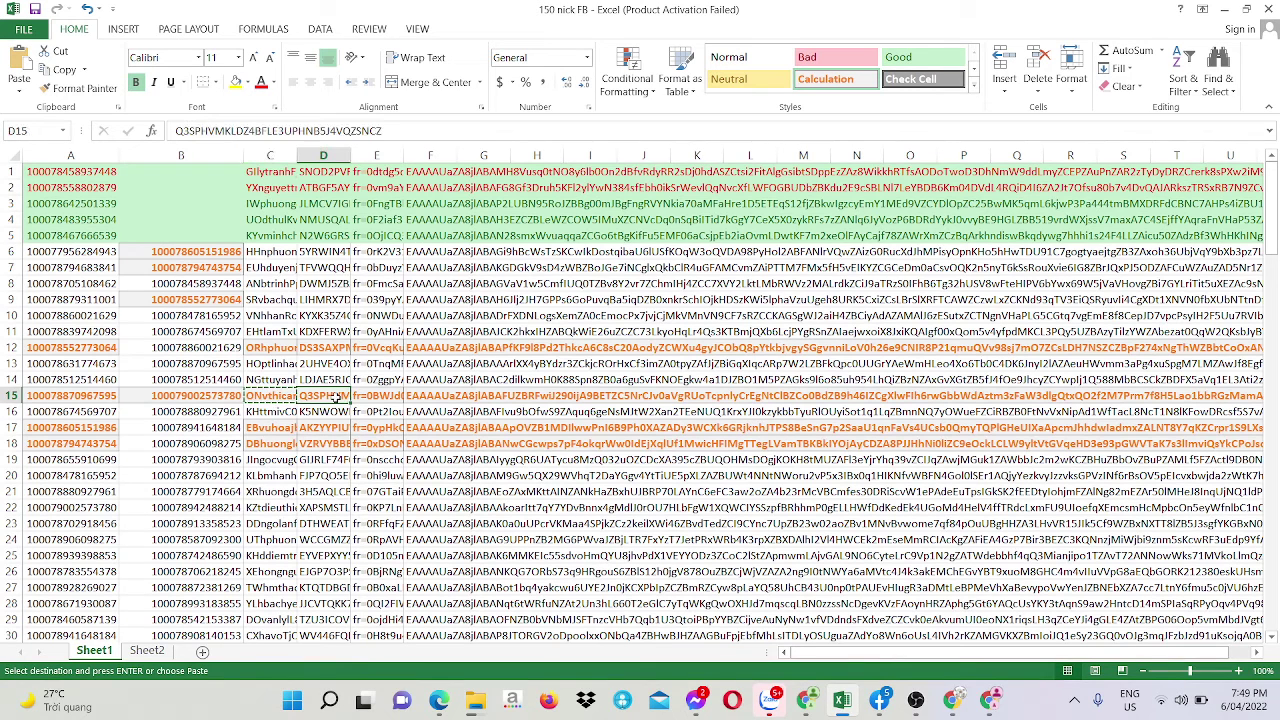
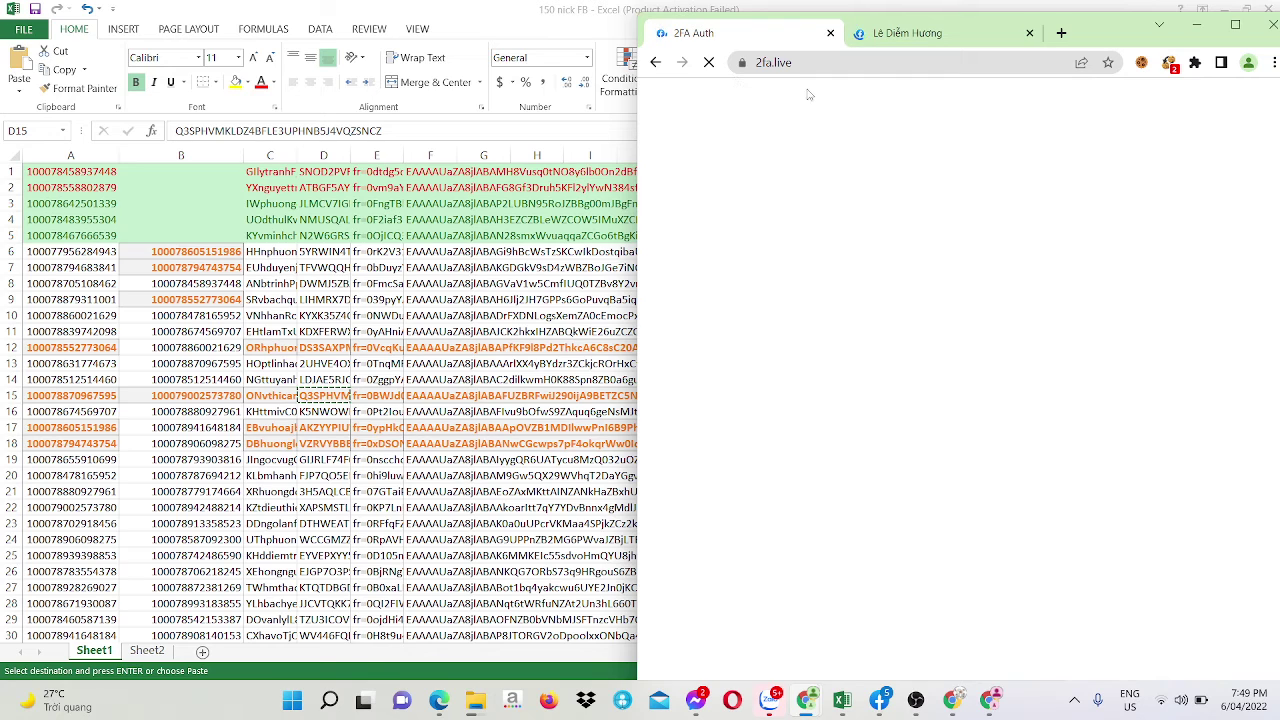
left_click(758, 283)
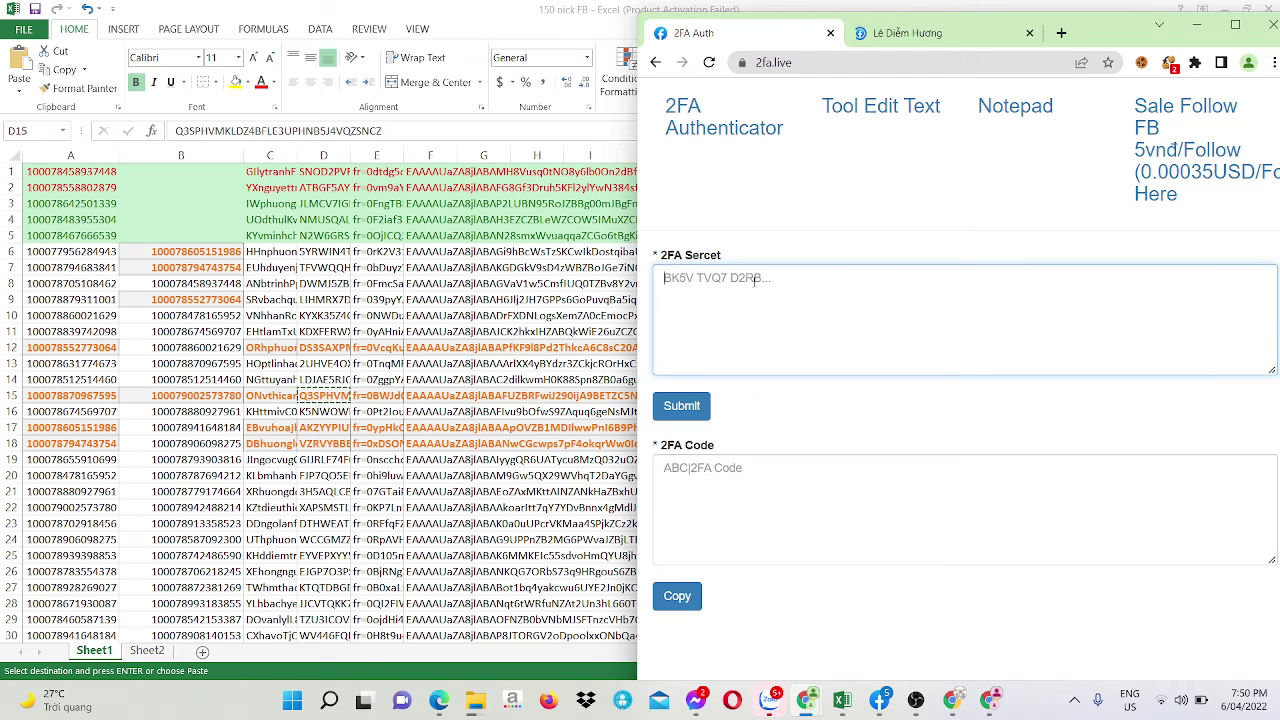
key("ctrl+v")
left_click(686, 408)
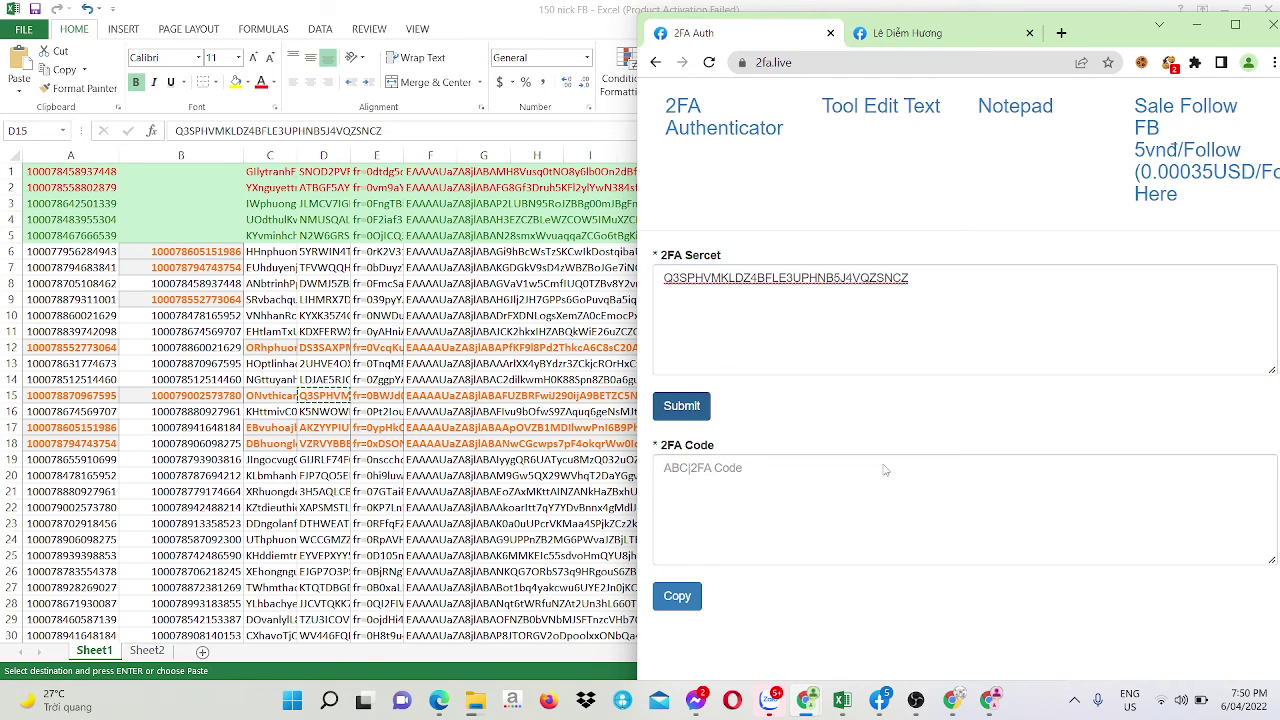
double_click(924, 485)
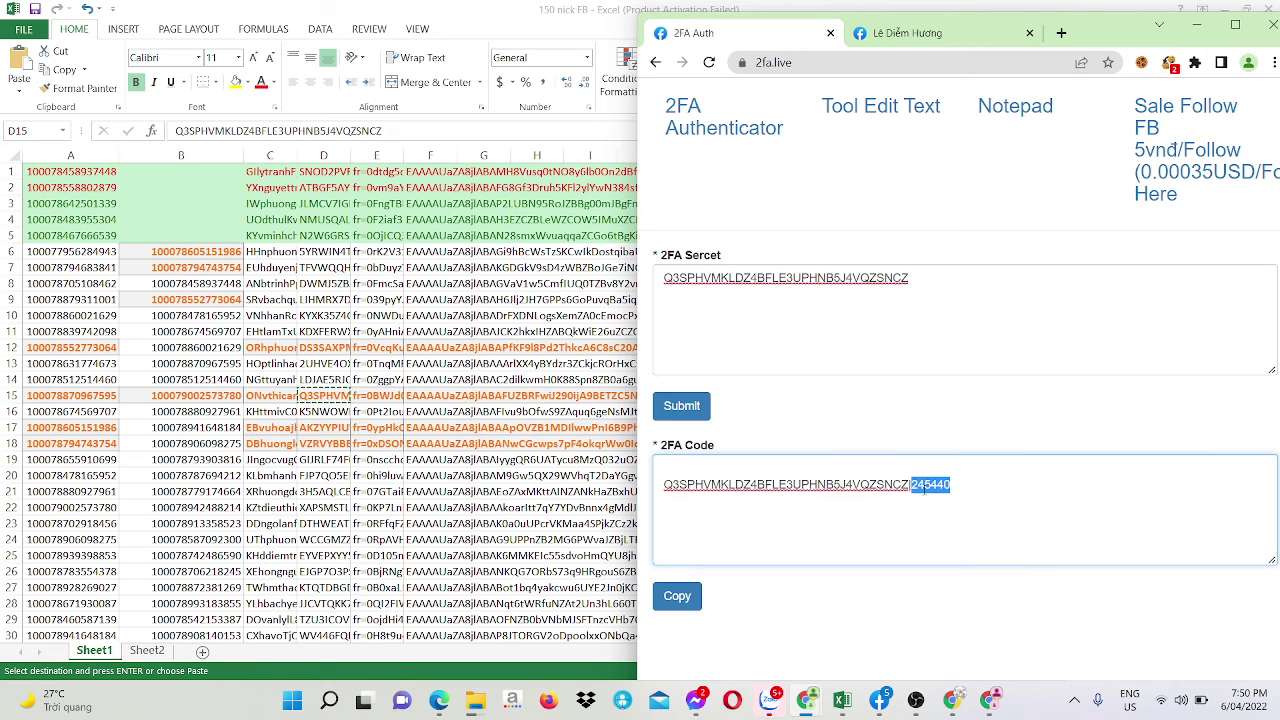
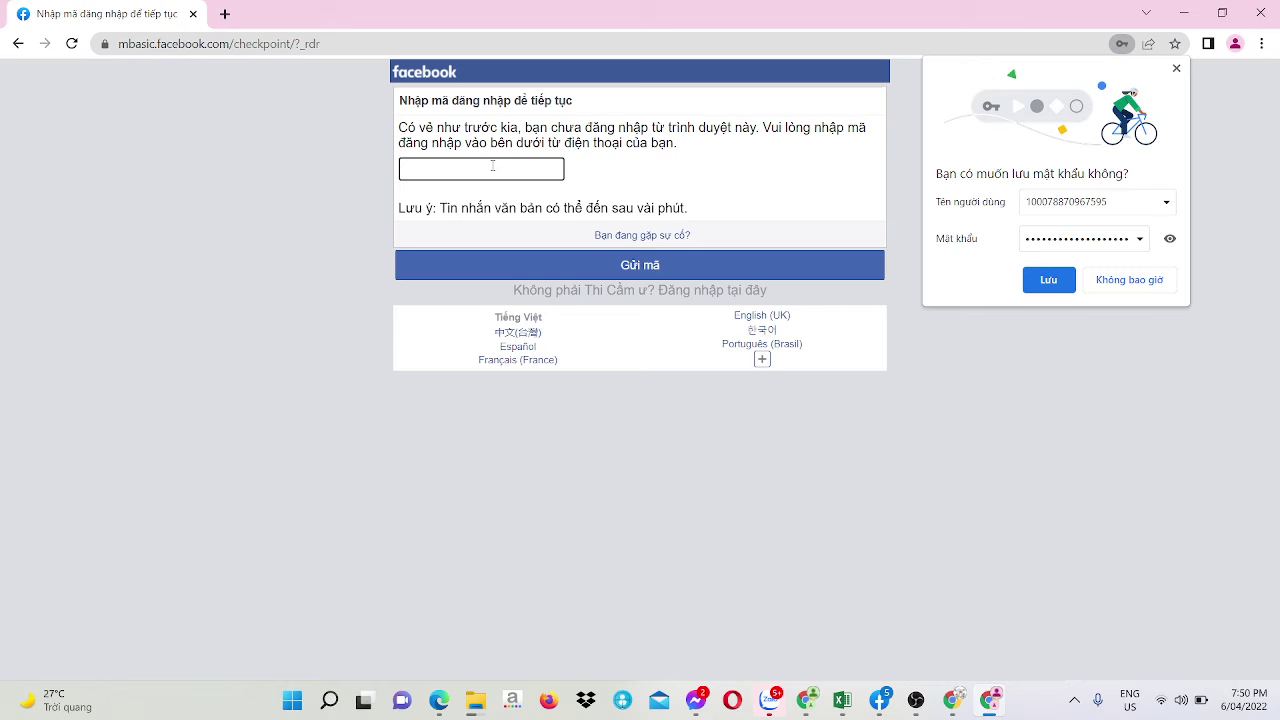
- Submit the copied login code on Facebook, continue with Lưu trình duyệt selected and dismiss the password-saving offer
key("ctrl+v")
left_click(572, 275)
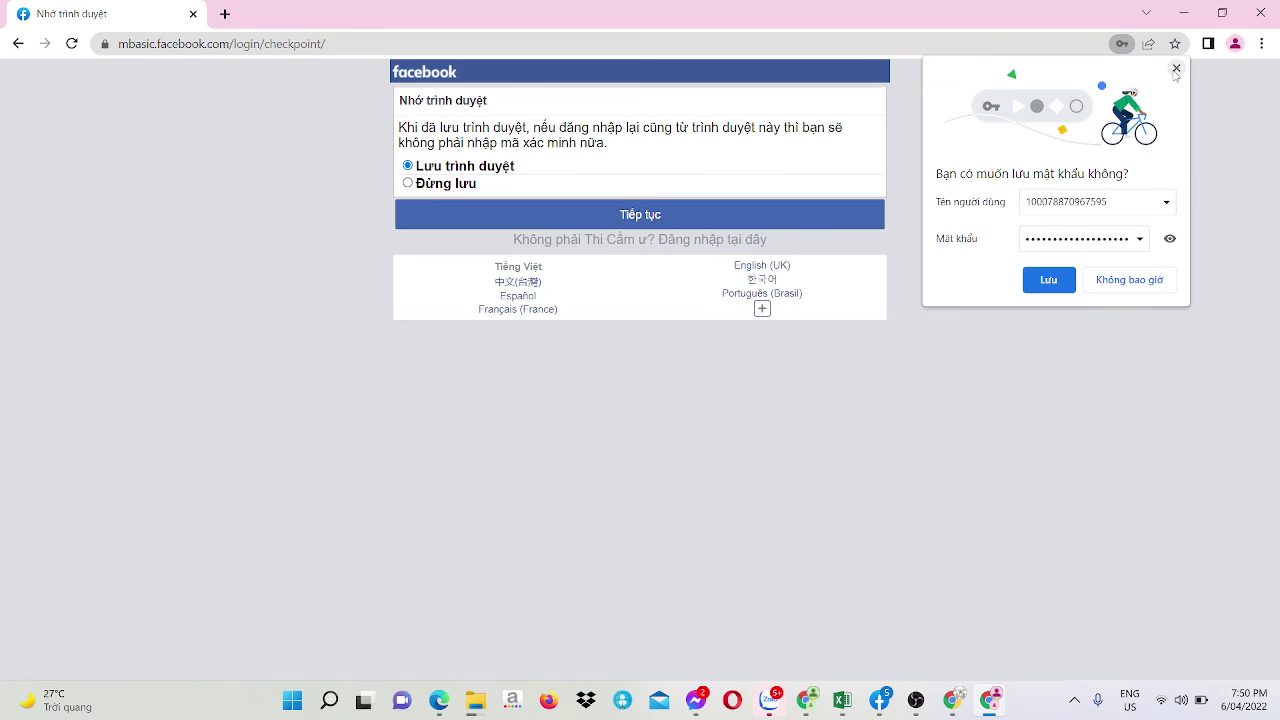
left_click(770, 218)
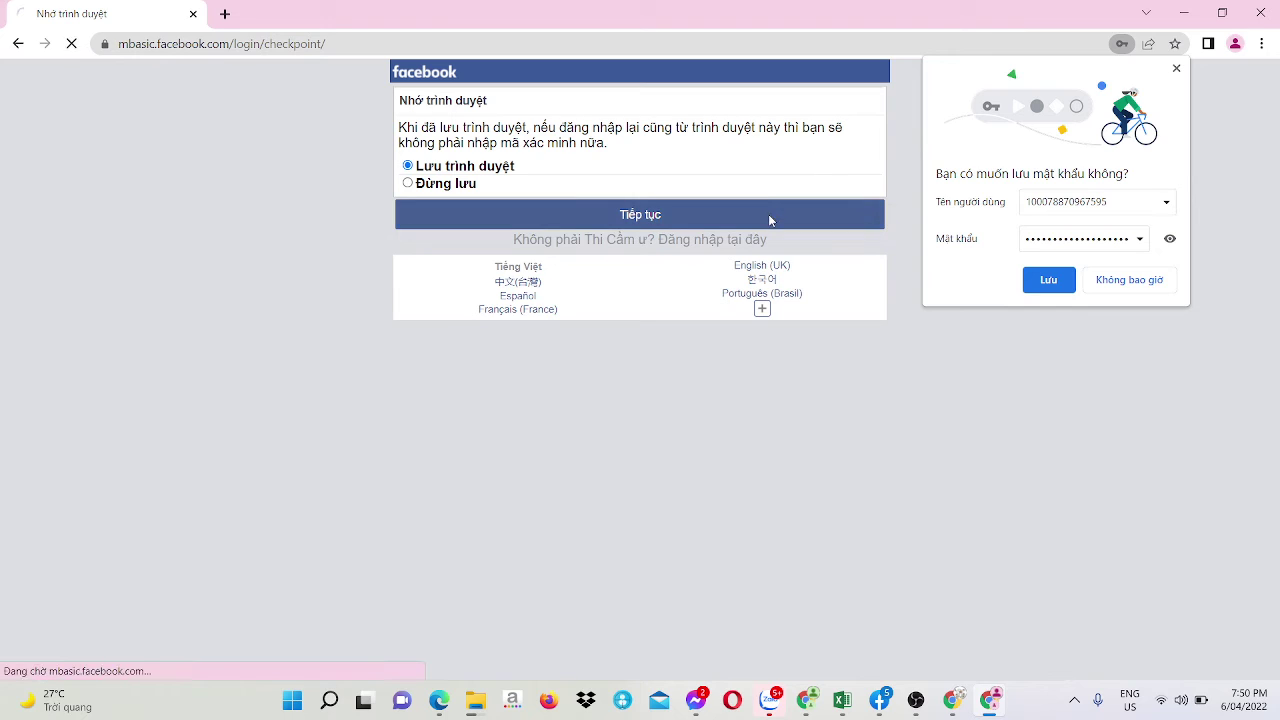
left_click(1176, 68)
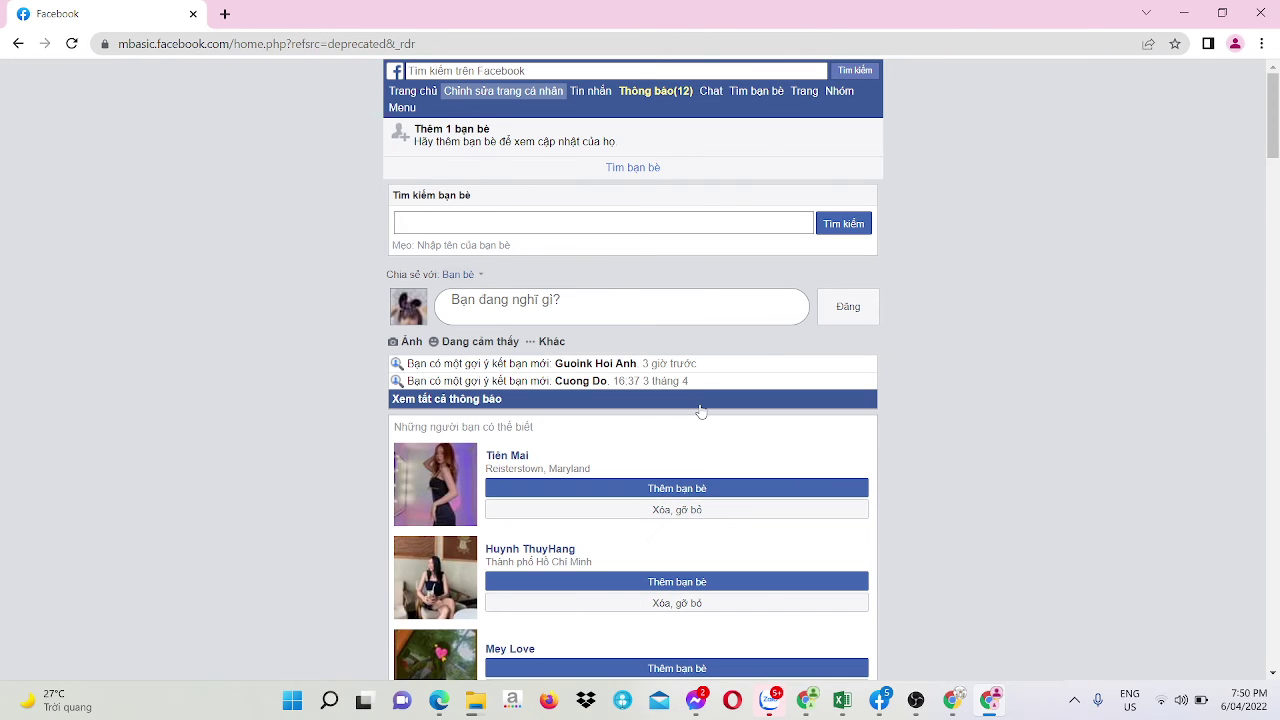
- Look through the logged-in Facebook home page and close the browser window
scroll(700, 408, "down", 3)
scroll(690, 335, "up", 3)
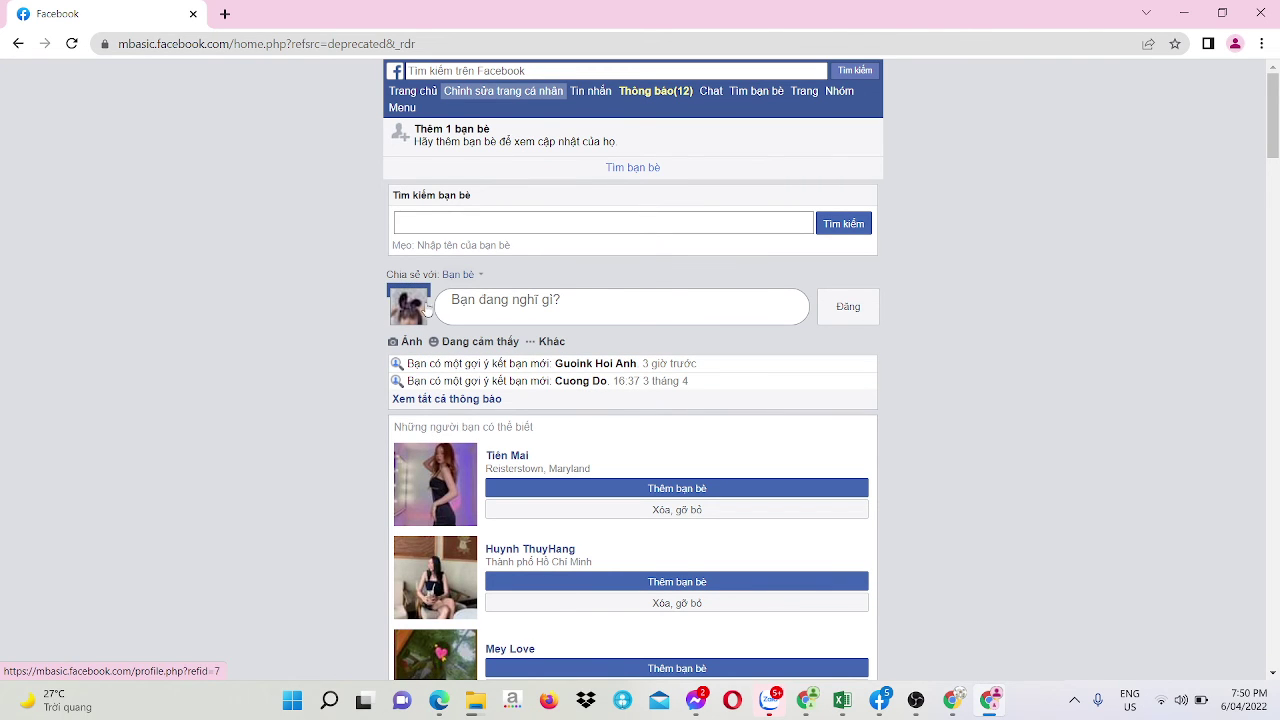
left_click(1262, 14)
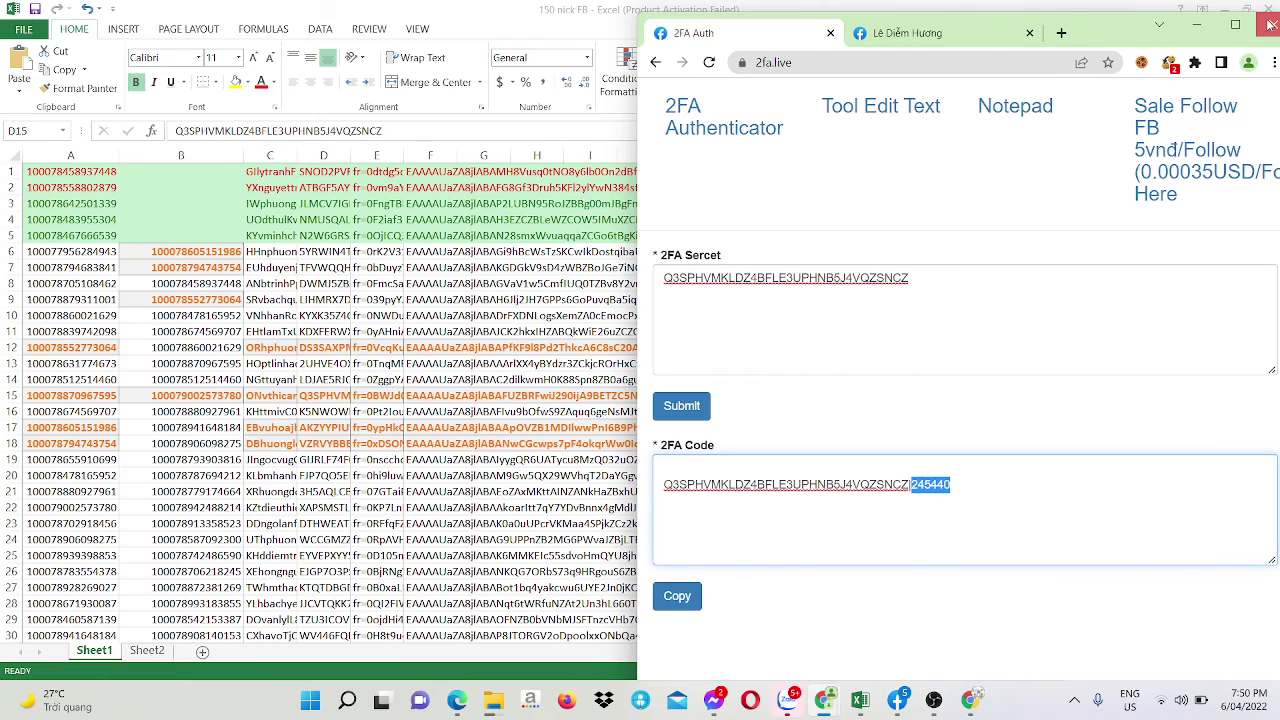
- Clear the remaining 2FA, Excel and Chrome windows from the desktop and relaunch the Google Chrome shortcut below User Data-1
left_click(1268, 24)
left_click(1225, 11)
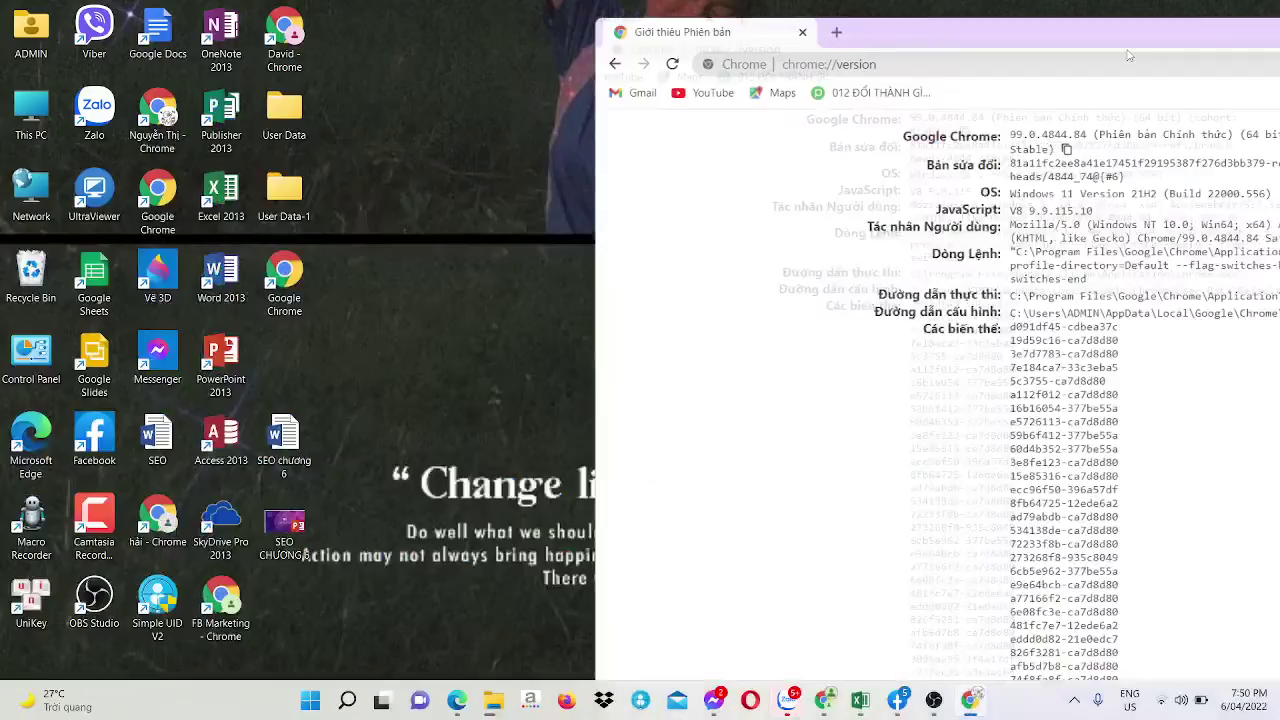
key("super+d")
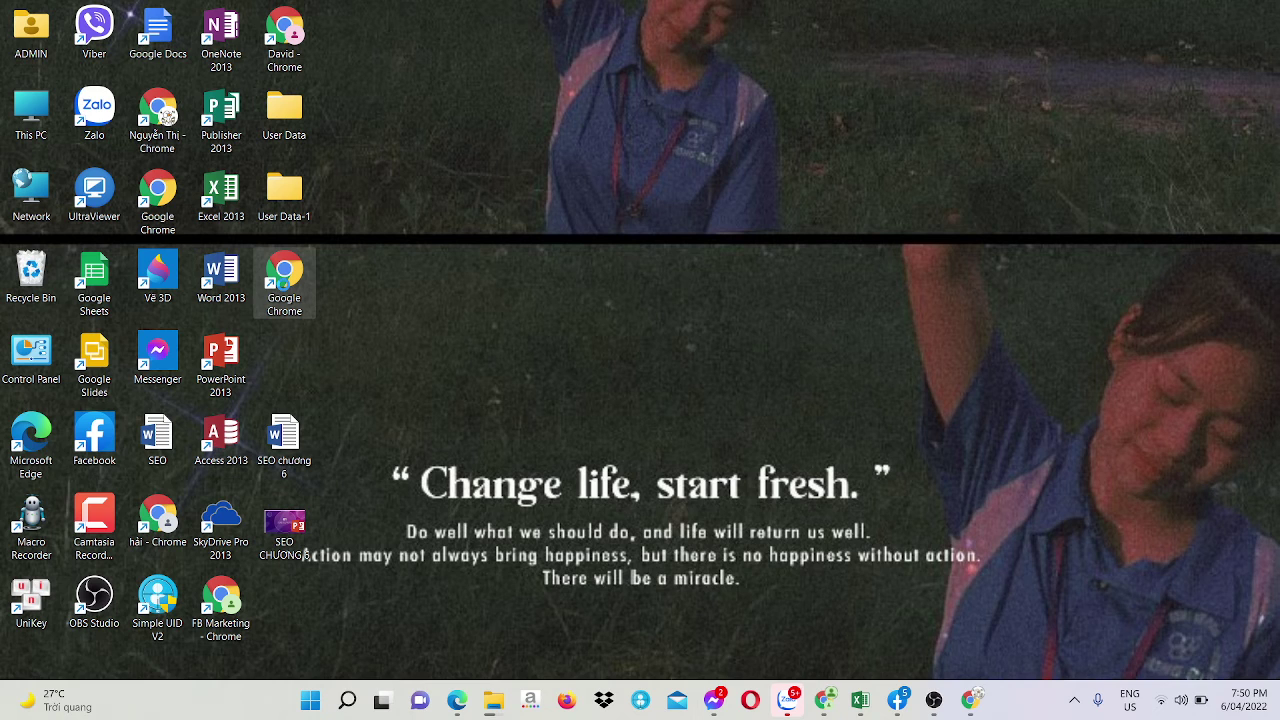
double_click(283, 280)
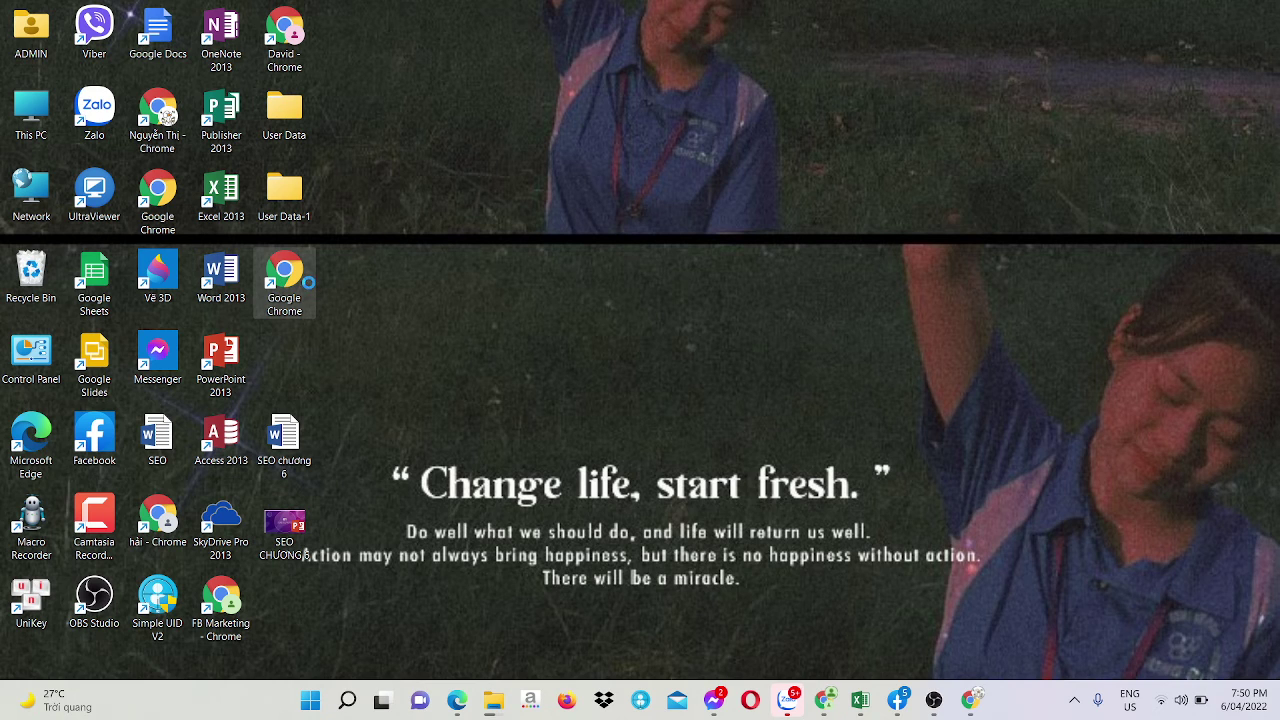